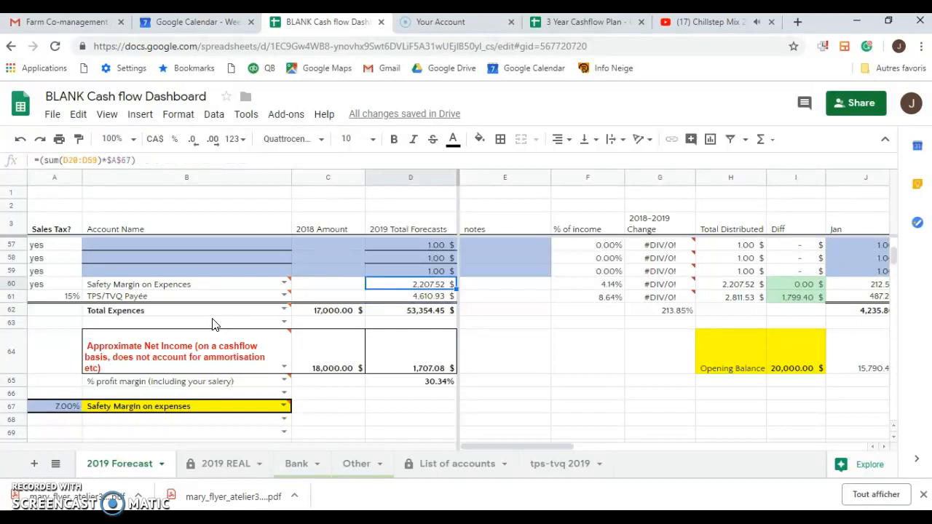
# Check the sales tax flag of the Safety Margin on Expences row
pyautogui.press('Left')
pyautogui.press('Up')
pyautogui.press('Left')
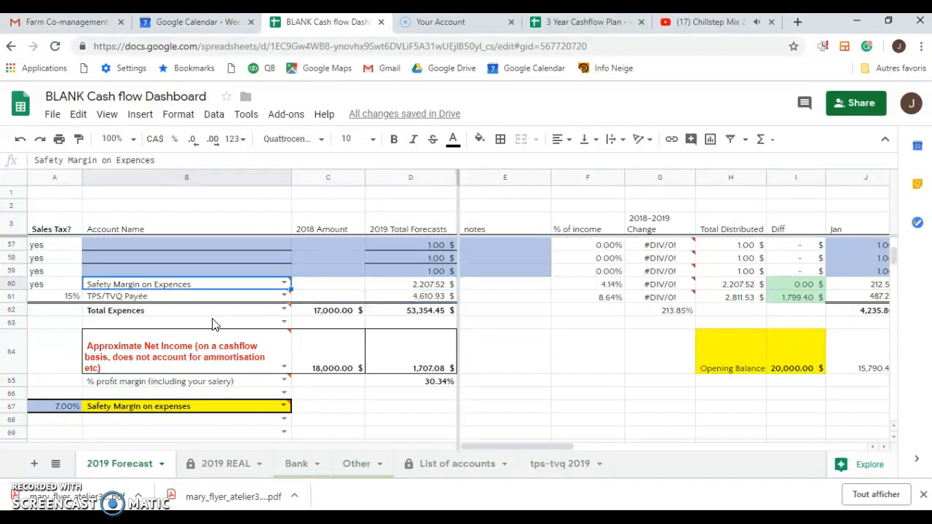
pyautogui.press('Left')
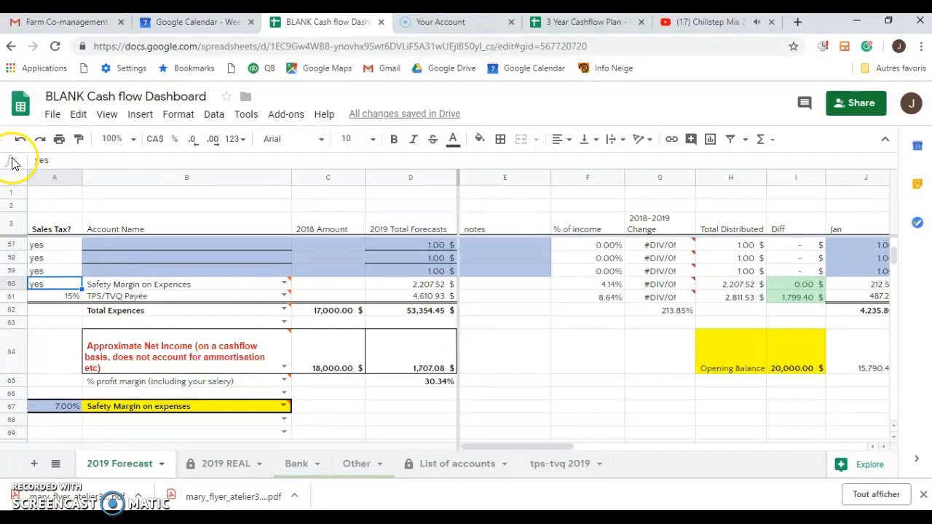
# Look through the Sales Tax? column from its heading down past the sales rows into the expense rows
pyautogui.click(51, 225)
pyautogui.press('Down')
pyautogui.press('Down')
pyautogui.press('Down')
pyautogui.press('Down')
pyautogui.press('Down')
pyautogui.press('Down')
pyautogui.press('Down')
pyautogui.press('Down')
pyautogui.press('Down')
pyautogui.press('Down')
pyautogui.press('Down')
pyautogui.press('Down')
pyautogui.press('Down')
pyautogui.press('Down')
pyautogui.press('Down')
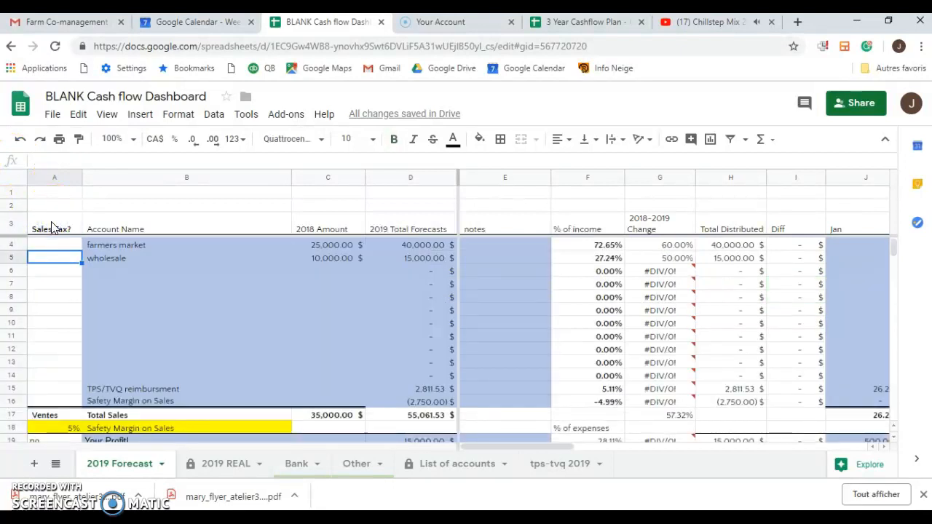
pyautogui.press('Down')
pyautogui.press('Down')
pyautogui.press('Down')
pyautogui.press('Down')
pyautogui.press('Down')
pyautogui.press('Down')
pyautogui.press('Down')
pyautogui.press('Down')
pyautogui.press('Down')
pyautogui.press('Down')
pyautogui.press('Down')
pyautogui.press('Down')
pyautogui.press('Down')
pyautogui.press('Down')
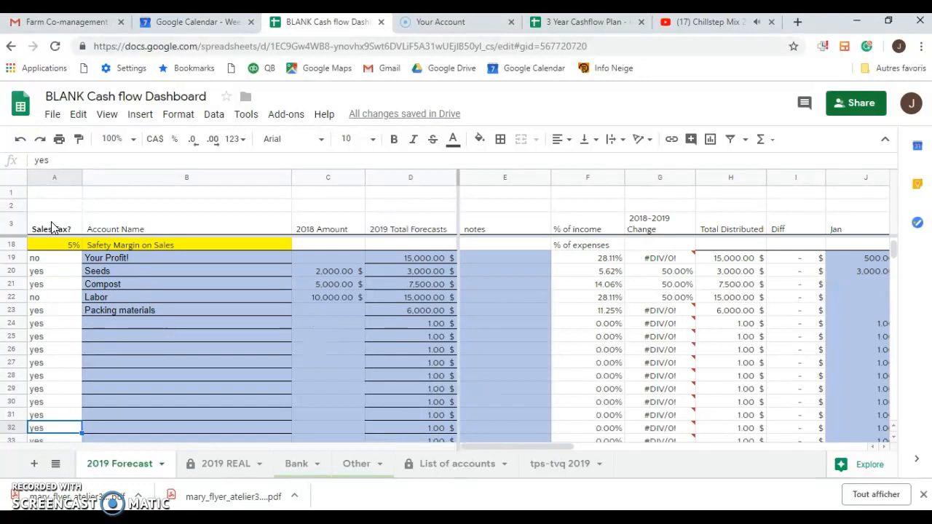
# Examine the sales tax flags of the expense rows, including Packing materials, Labor and Your Profit!
pyautogui.press('Up')
pyautogui.press('Up')
pyautogui.press('Up')
pyautogui.press('Up')
pyautogui.press('Up')
pyautogui.press('Up')
pyautogui.press('Up')
pyautogui.press('Up')
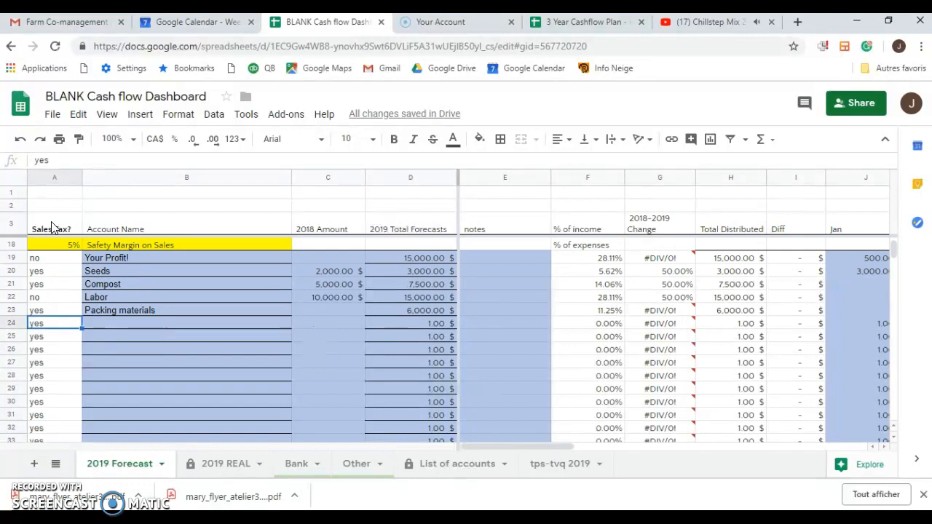
pyautogui.press('Up')
pyautogui.press('Up')
pyautogui.press('Up')
pyautogui.press('Down')
pyautogui.press('Down')
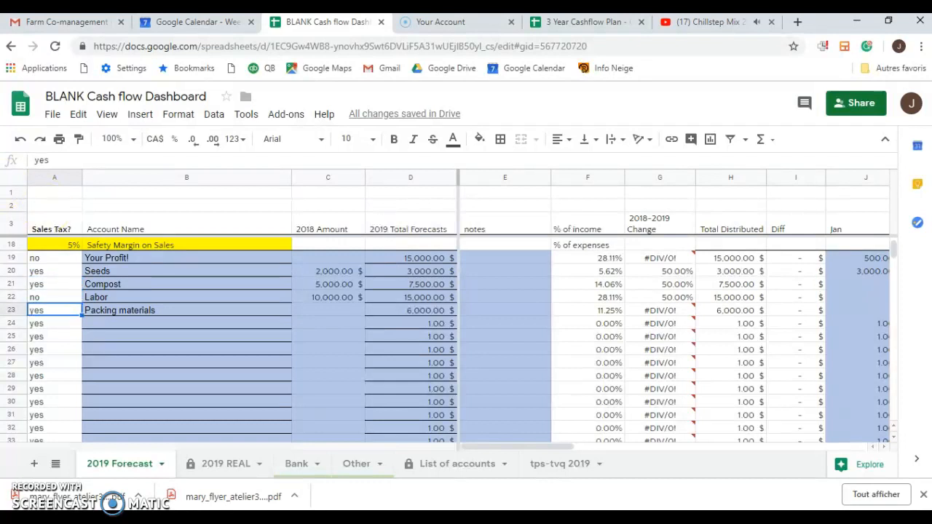
pyautogui.click(49, 353)
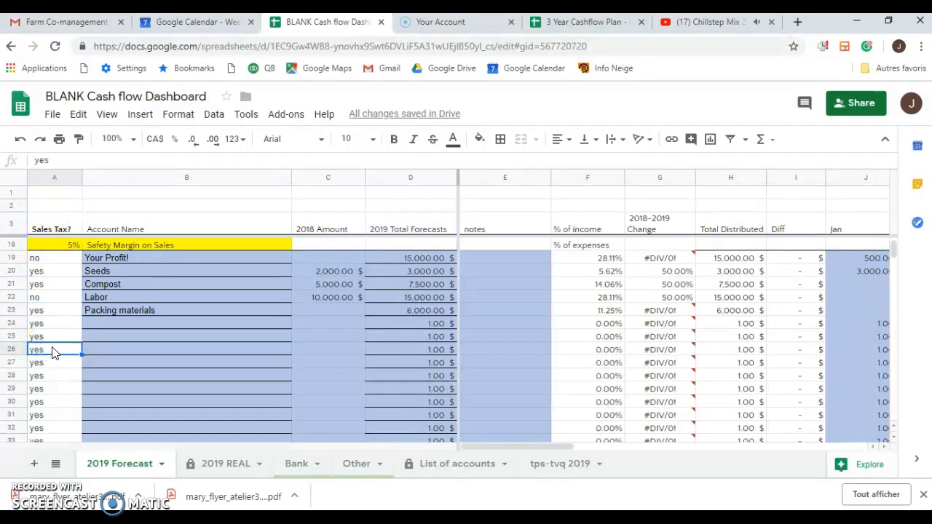
pyautogui.click(61, 297)
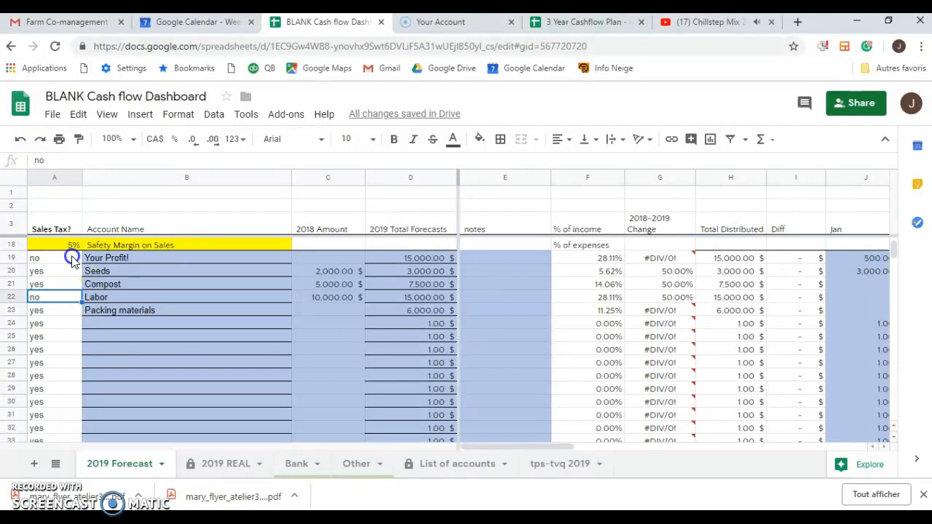
pyautogui.click(71, 257)
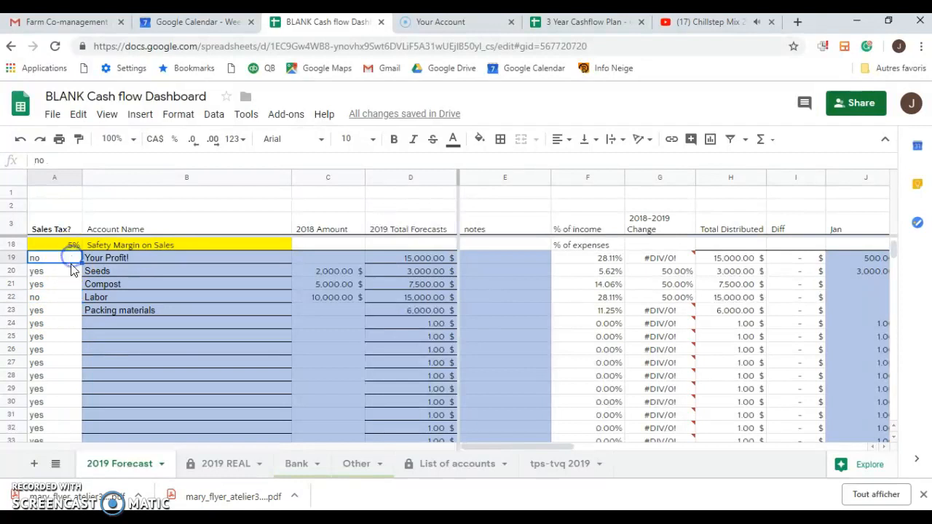
# Go down the expense accounts to the TPS/TVQ Payée row and inspect its January formula
pyautogui.click(160, 257)
pyautogui.press('Down')
pyautogui.press('Down')
pyautogui.press('Down')
pyautogui.press('Down')
pyautogui.press('Down')
pyautogui.press('Down')
pyautogui.press('Down')
pyautogui.press('Down')
pyautogui.press('Down')
pyautogui.press('Down')
pyautogui.press('Down')
pyautogui.press('Down')
pyautogui.press('Down')
pyautogui.press('Down')
pyautogui.press('Down')
pyautogui.press('Down')
pyautogui.press('Down')
pyautogui.press('Down')
pyautogui.press('Down')
pyautogui.press('Down')
pyautogui.press('Down')
pyautogui.press('Down')
pyautogui.press('Down')
pyautogui.press('Down')
pyautogui.press('Down')
pyautogui.press('Down')
pyautogui.press('Down')
pyautogui.press('Down')
pyautogui.press('Down')
pyautogui.press('Down')
pyautogui.press('Down')
pyautogui.press('Down')
pyautogui.press('Down')
pyautogui.press('Down')
pyautogui.press('Down')
pyautogui.press('Down')
pyautogui.press('Down')
pyautogui.press('Down')
pyautogui.press('Down')
pyautogui.press('Down')
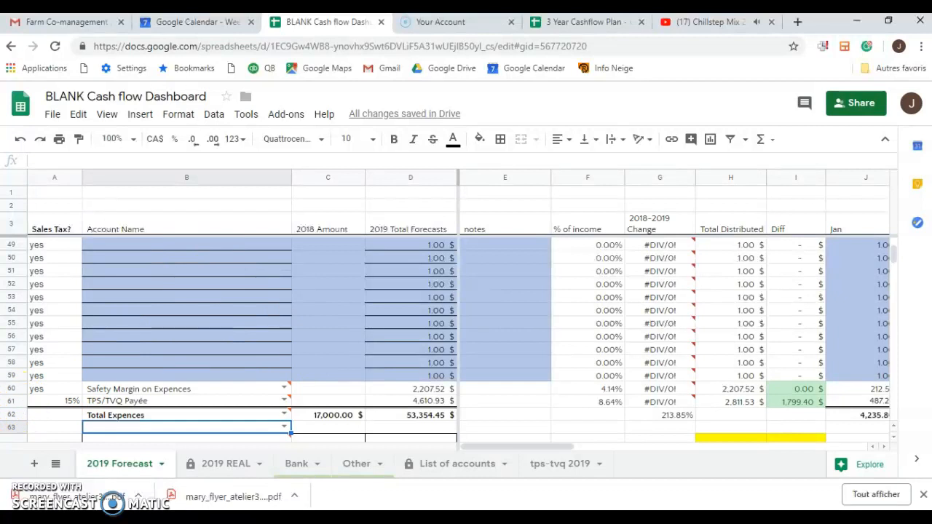
pyautogui.click(9, 401)
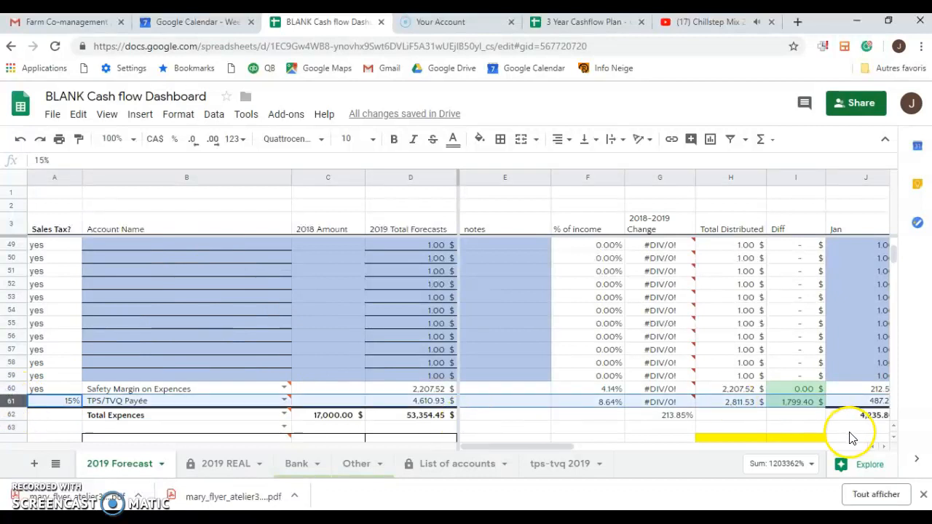
pyautogui.click(859, 404)
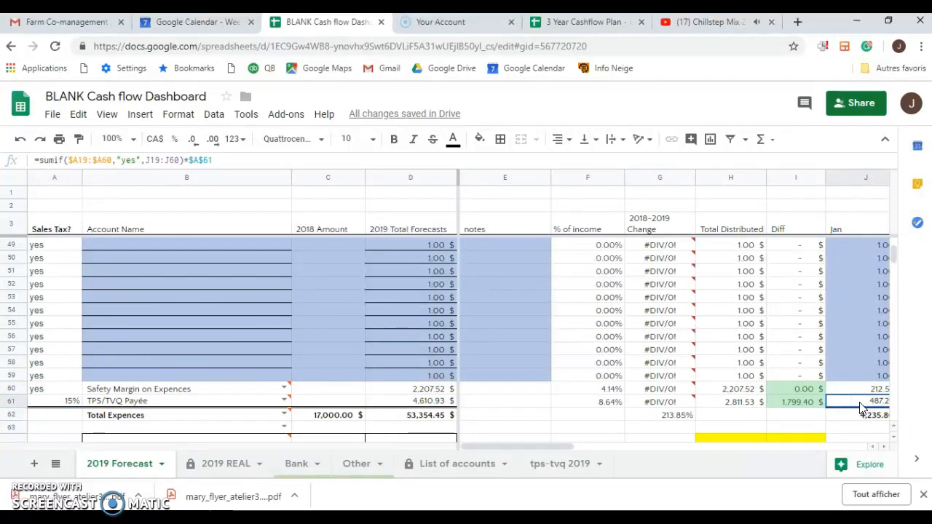
# Return to the sales section and inspect the TPS/TVQ reimbursment row's January and April cells
pyautogui.press('Right')
pyautogui.press('Right')
pyautogui.press('Right')
pyautogui.press('Up')
pyautogui.press('Up')
pyautogui.press('Up')
pyautogui.press('Up')
pyautogui.press('Up')
pyautogui.press('Up')
pyautogui.press('Up')
pyautogui.press('Up')
pyautogui.press('Up')
pyautogui.press('Up')
pyautogui.press('Up')
pyautogui.press('Up')
pyautogui.press('Up')
pyautogui.press('Up')
pyautogui.press('Up')
pyautogui.press('Up')
pyautogui.press('Up')
pyautogui.press('Up')
pyautogui.press('Up')
pyautogui.press('Up')
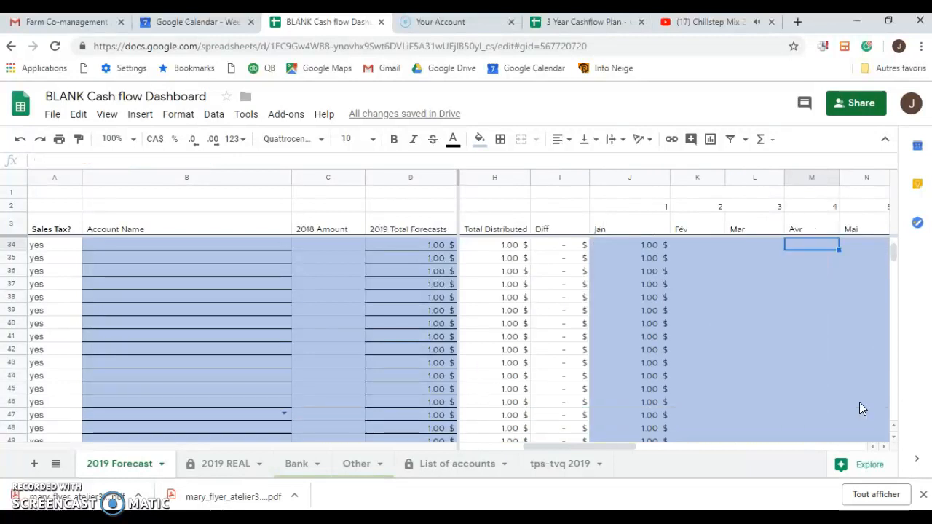
pyautogui.press('Up')
pyautogui.press('Up')
pyautogui.press('Up')
pyautogui.press('Up')
pyautogui.press('Up')
pyautogui.press('Up')
pyautogui.press('Up')
pyautogui.press('Up')
pyautogui.press('Up')
pyautogui.press('Up')
pyautogui.press('Up')
pyautogui.press('Up')
pyautogui.press('Up')
pyautogui.press('Up')
pyautogui.press('Up')
pyautogui.press('Up')
pyautogui.press('Up')
pyautogui.press('Up')
pyautogui.press('Up')
pyautogui.press('Up')
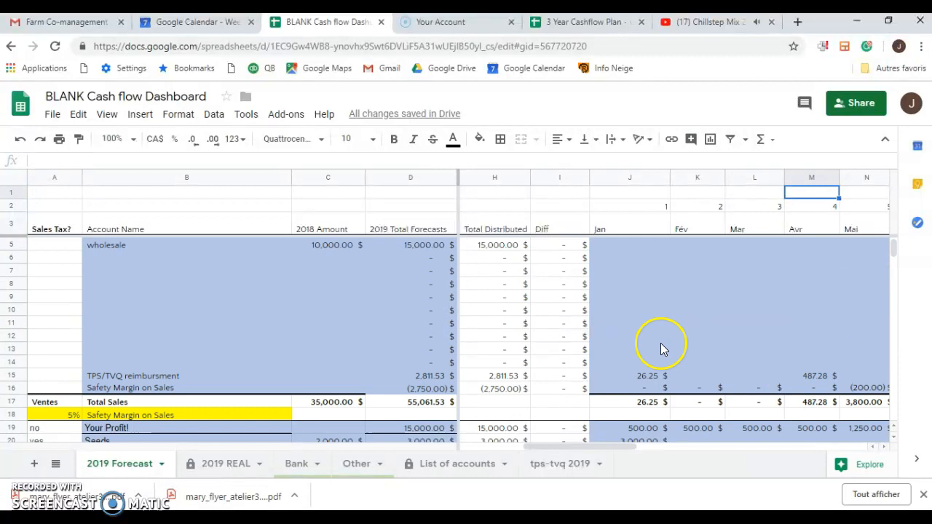
pyautogui.click(180, 376)
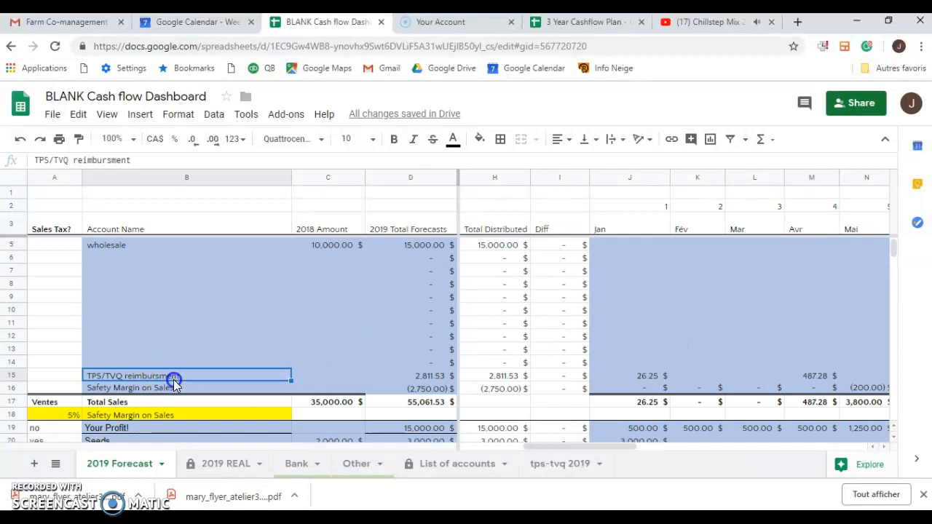
pyautogui.click(626, 376)
pyautogui.click(829, 379)
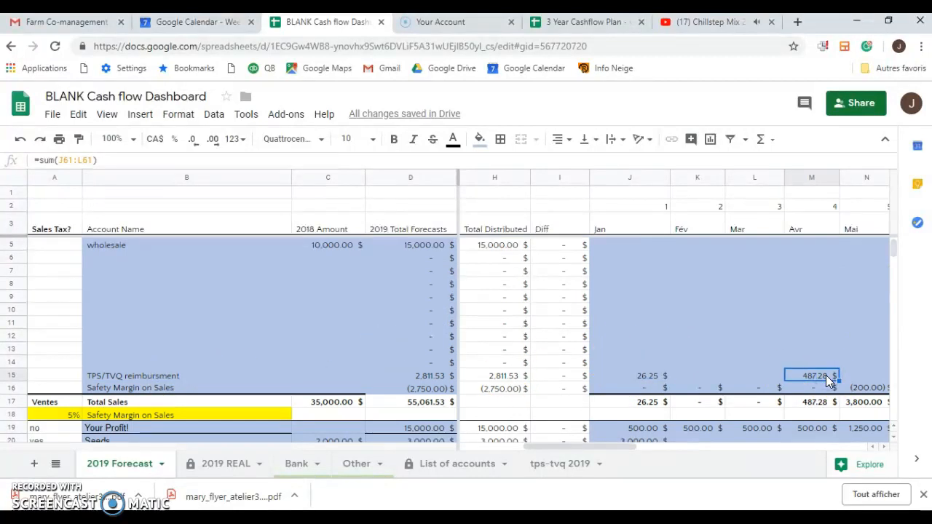
# Look along the TPS/TVQ reimbursment row through the months after April to see when reimbursements fall
pyautogui.press('Right')
pyautogui.press('Right')
pyautogui.press('Right')
pyautogui.press('Right')
pyautogui.press('Right')
pyautogui.press('Right')
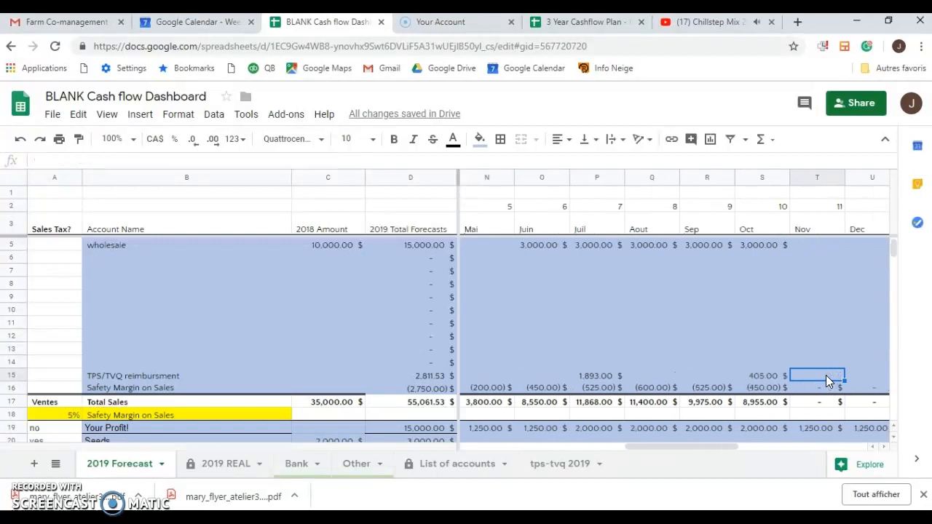
pyautogui.press('Left')
pyautogui.press('Left')
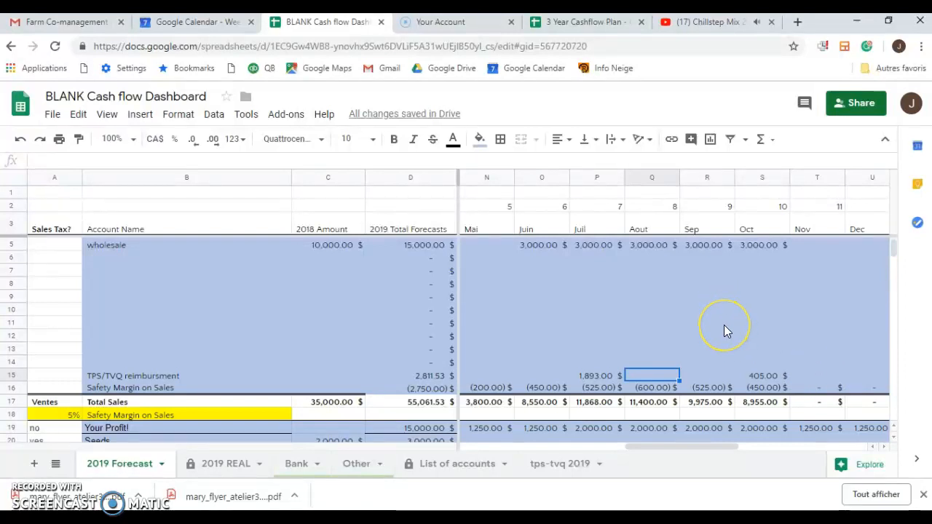
# Go back along the TPS/TVQ reimbursment row past January to its Sales Tax? cell
pyautogui.press('Left')
pyautogui.press('Left')
pyautogui.press('Left')
pyautogui.press('Left')
pyautogui.press('Left')
pyautogui.press('Left')
pyautogui.press('Left')
pyautogui.press('Left')
pyautogui.press('Left')
pyautogui.press('Left')
pyautogui.press('Left')
pyautogui.press('Left')
pyautogui.press('Left')
pyautogui.press('Left')
pyautogui.press('Left')
pyautogui.press('Left')
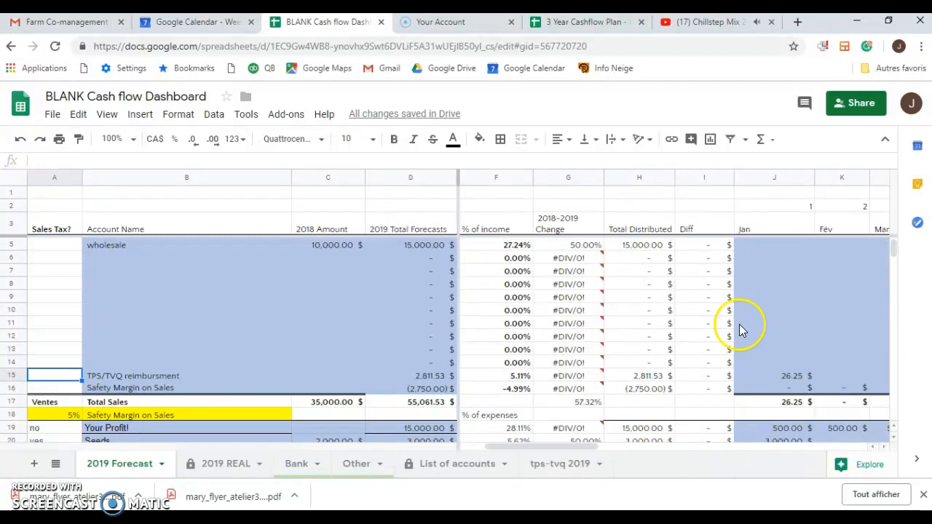
# Open the 2019 REAL sheet and inspect how the farmers market and wholesale accounts link to the forecast
pyautogui.click(222, 465)
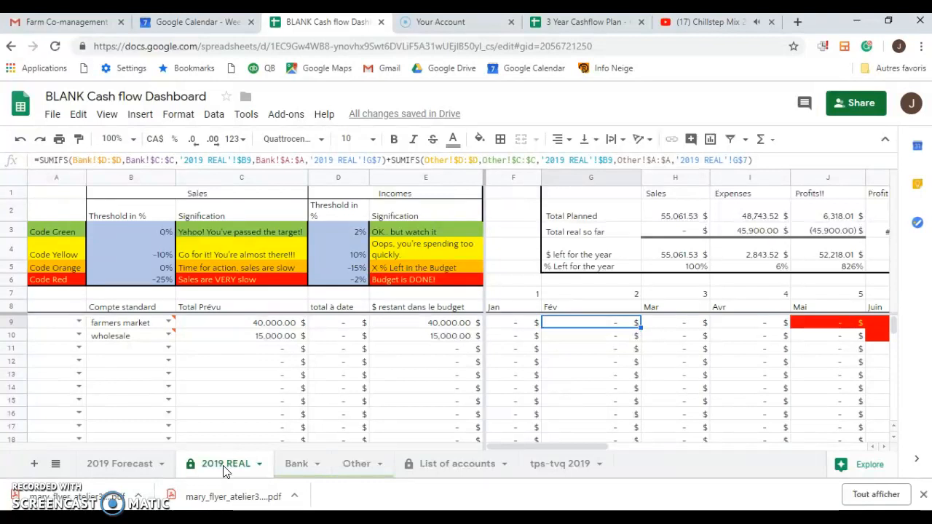
pyautogui.press('Left')
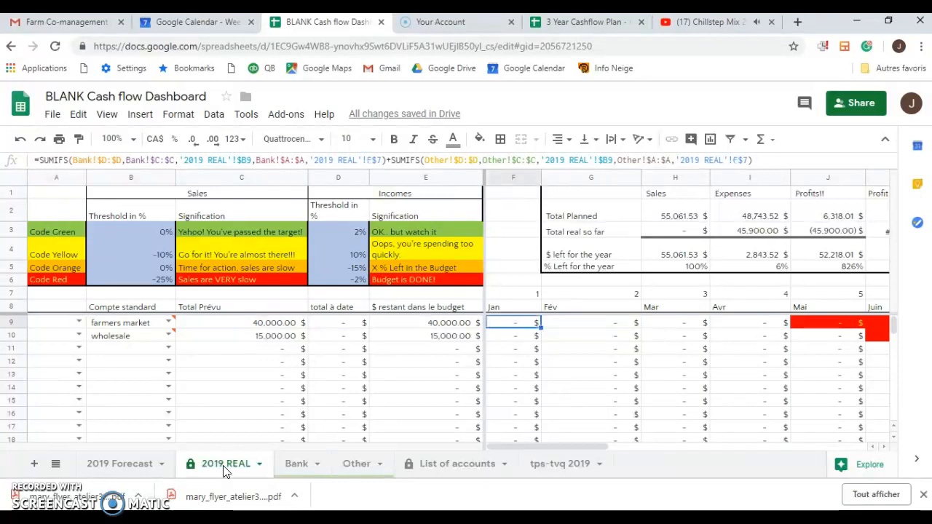
pyautogui.click(233, 323)
pyautogui.press('Down')
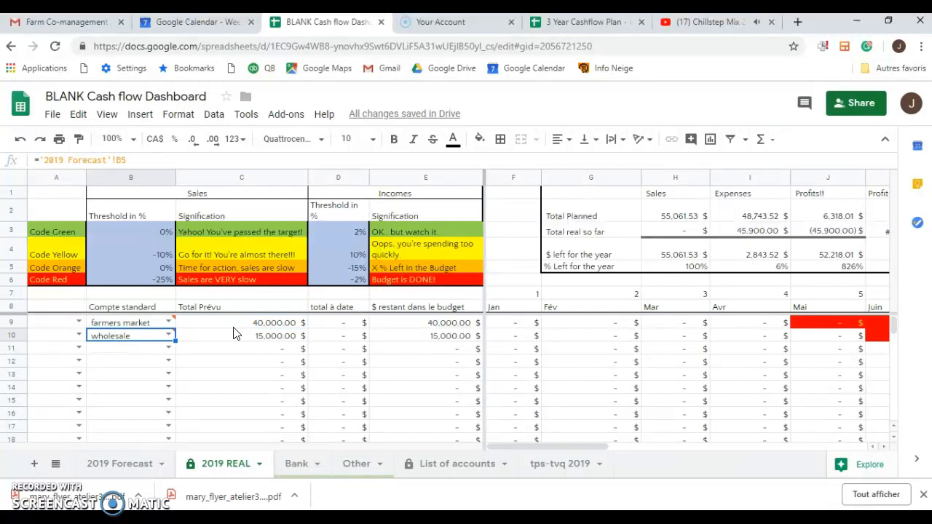
# Go down the January column of the sales accounts to the TPS/TVQ reimbursment row
pyautogui.press('Right')
pyautogui.press('Right')
pyautogui.press('Right')
pyautogui.press('Down')
pyautogui.press('Down')
pyautogui.press('Down')
pyautogui.press('Down')
pyautogui.press('Down')
pyautogui.press('Down')
pyautogui.press('Down')
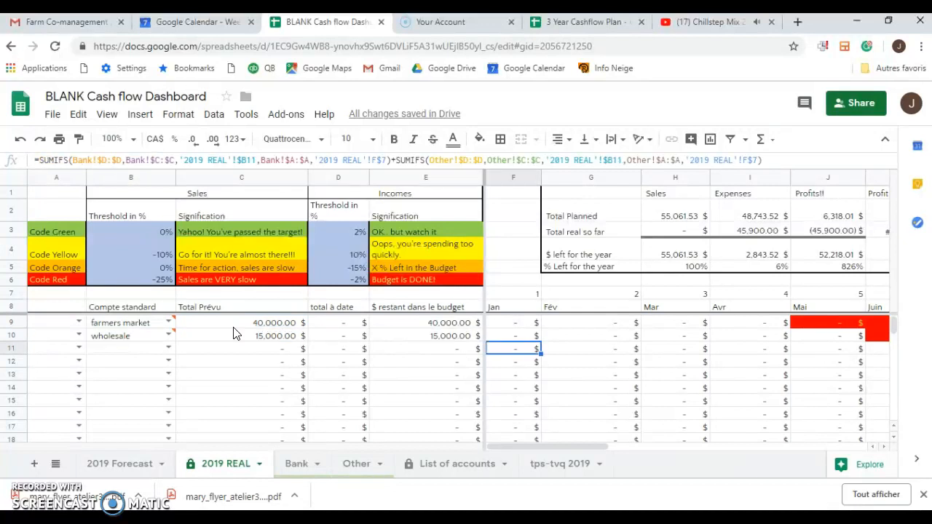
pyautogui.press('Down')
pyautogui.press('Down')
pyautogui.press('Down')
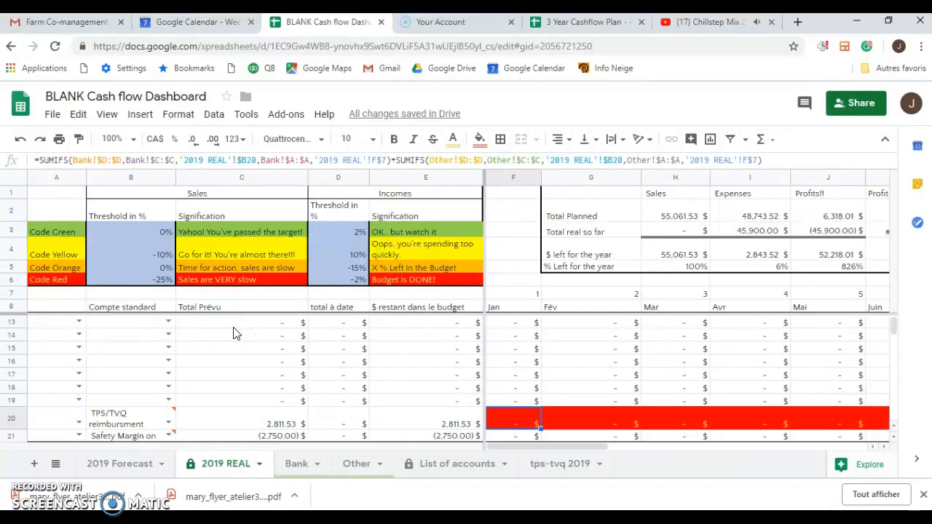
# Return to the head of the 2019 REAL sheet and examine the colour code thresholds for sales and incomes
pyautogui.press('Up')
pyautogui.press('Up')
pyautogui.press('Up')
pyautogui.press('Up')
pyautogui.press('Up')
pyautogui.press('Up')
pyautogui.press('Up')
pyautogui.press('Up')
pyautogui.press('Up')
pyautogui.press('Up')
pyautogui.press('Up')
pyautogui.press('Up')
pyautogui.press('Up')
pyautogui.press('Up')
pyautogui.press('Up')
pyautogui.press('Up')
pyautogui.press('Up')
pyautogui.press('Up')
pyautogui.press('Up')
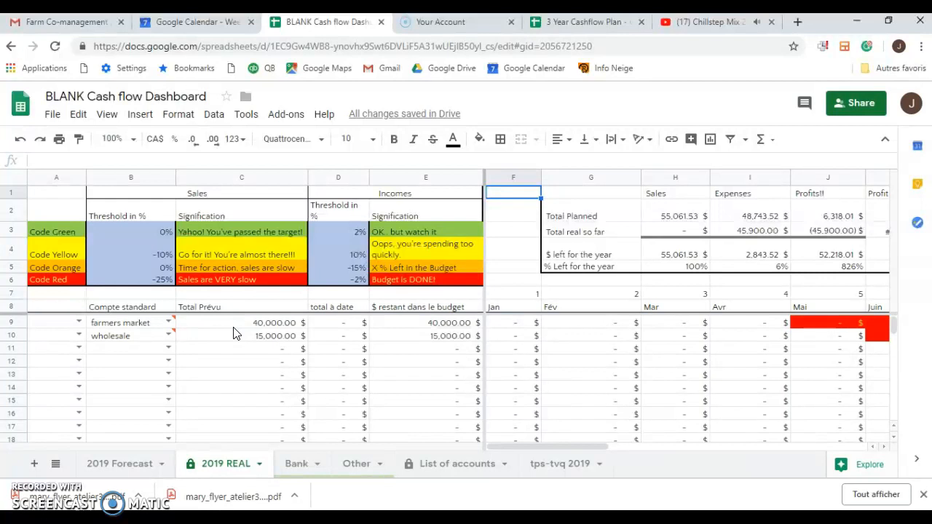
pyautogui.press('Down')
pyautogui.press('Down')
pyautogui.press('Down')
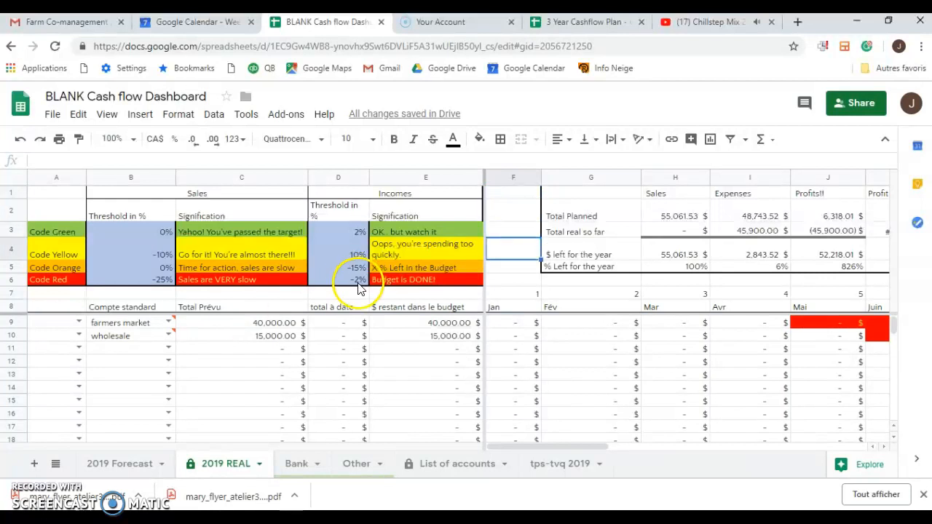
# Inspect the January SUMIFS formulas from the farmers market row down through the expense accounts
pyautogui.click(509, 325)
pyautogui.press('Right')
pyautogui.press('Down')
pyautogui.press('Left')
pyautogui.press('Up')
pyautogui.press('Left')
pyautogui.press('Right')
pyautogui.press('Down')
pyautogui.press('Down')
pyautogui.press('Down')
pyautogui.press('Down')
pyautogui.press('Down')
pyautogui.press('Down')
pyautogui.press('Down')
pyautogui.press('Down')
pyautogui.press('Down')
pyautogui.press('Down')
pyautogui.press('Down')
pyautogui.press('Down')
pyautogui.press('Down')
pyautogui.press('Down')
pyautogui.press('Down')
pyautogui.press('Down')
pyautogui.press('Down')
pyautogui.press('Down')
pyautogui.press('Down')
pyautogui.press('Down')
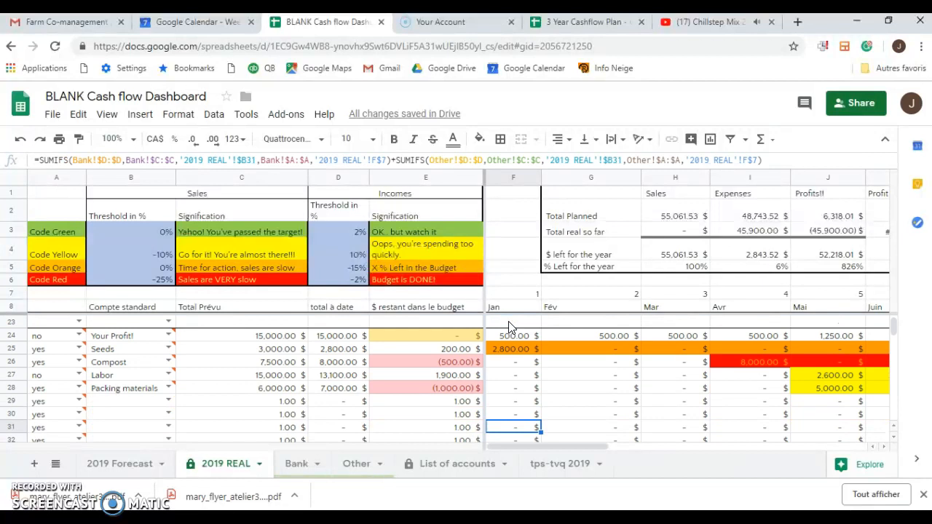
# In the Other sheet, enter 5 feb 2019 as the date of the first entry row
pyautogui.click(301, 470)
pyautogui.click(348, 468)
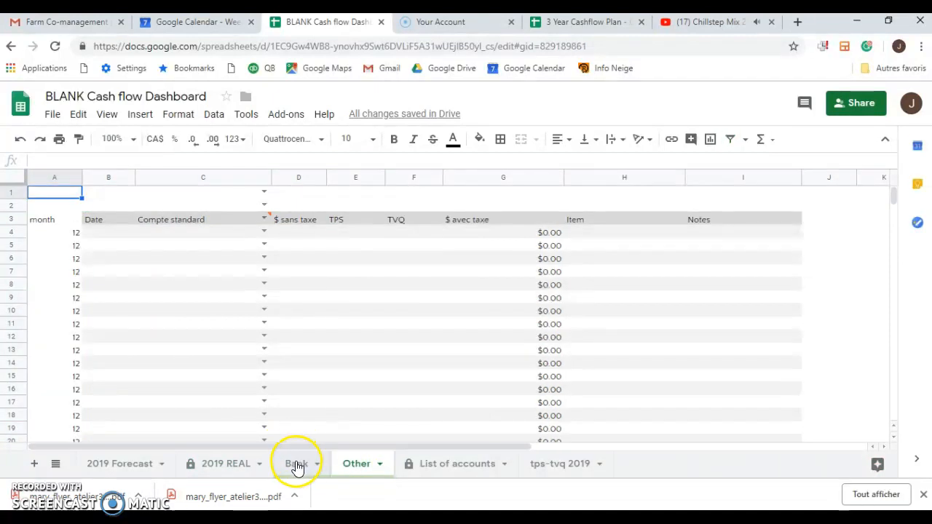
pyautogui.click(115, 236)
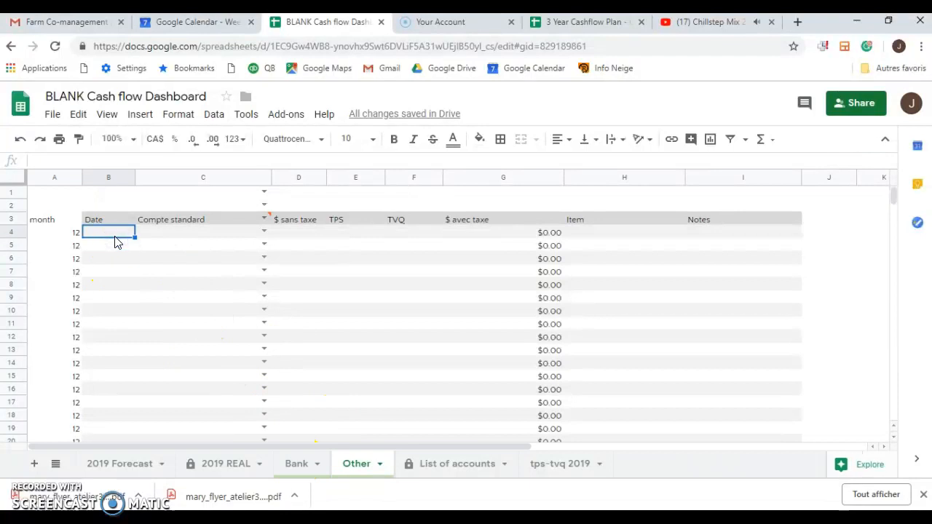
pyautogui.write('5')
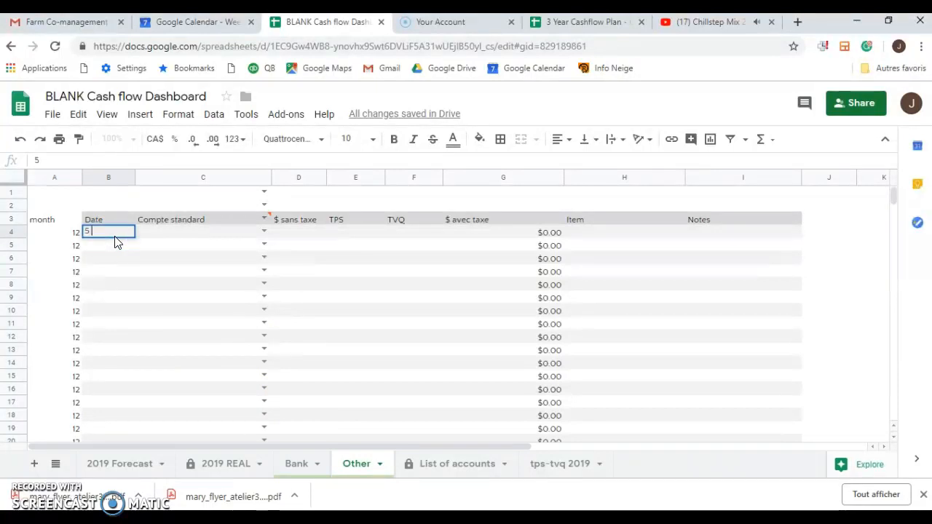
pyautogui.write(' feb 2019')
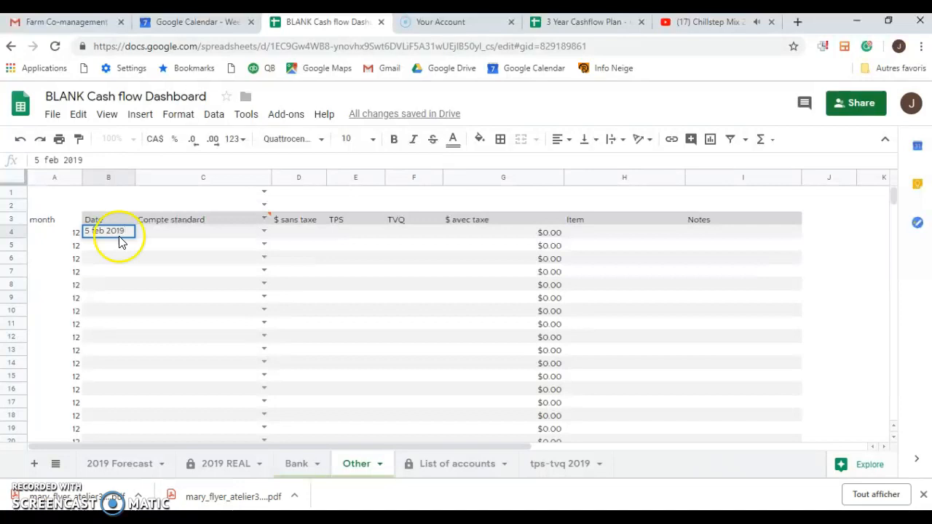
pyautogui.click(165, 226)
pyautogui.write('se')
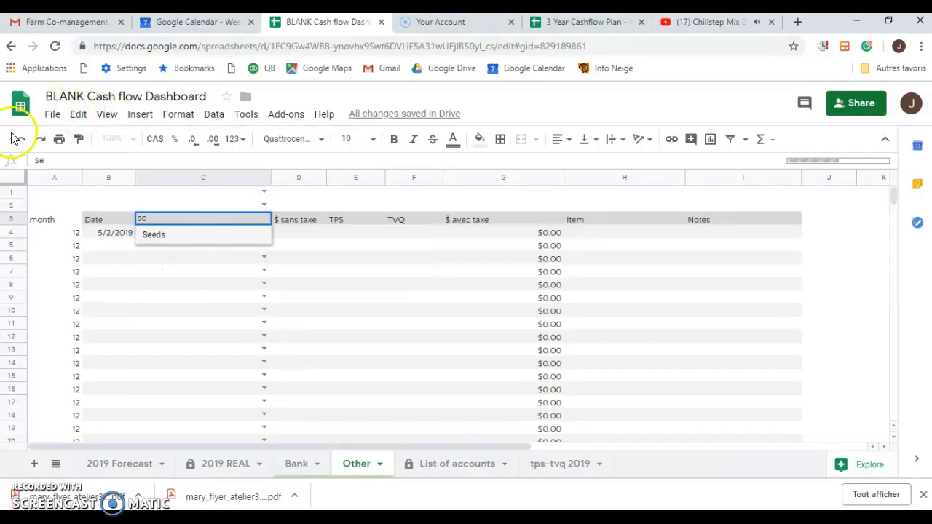
pyautogui.click(167, 272)
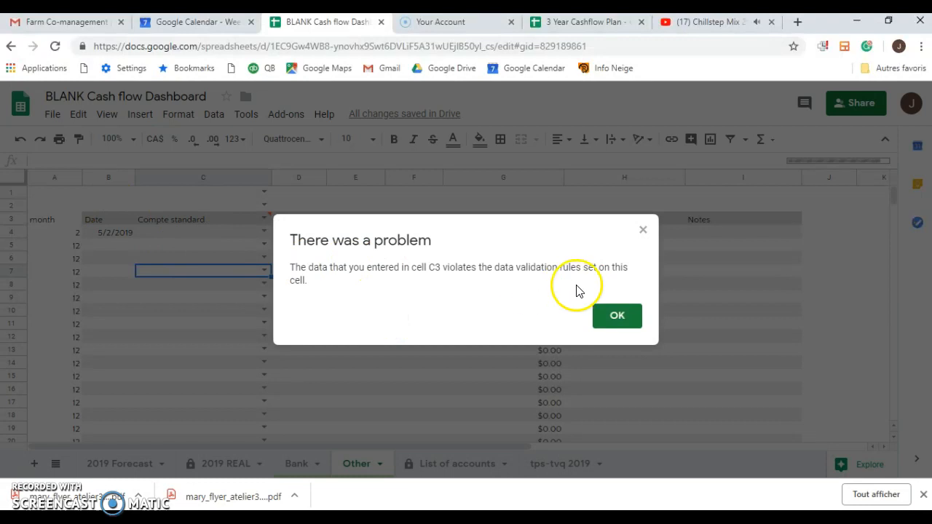
pyautogui.click(634, 321)
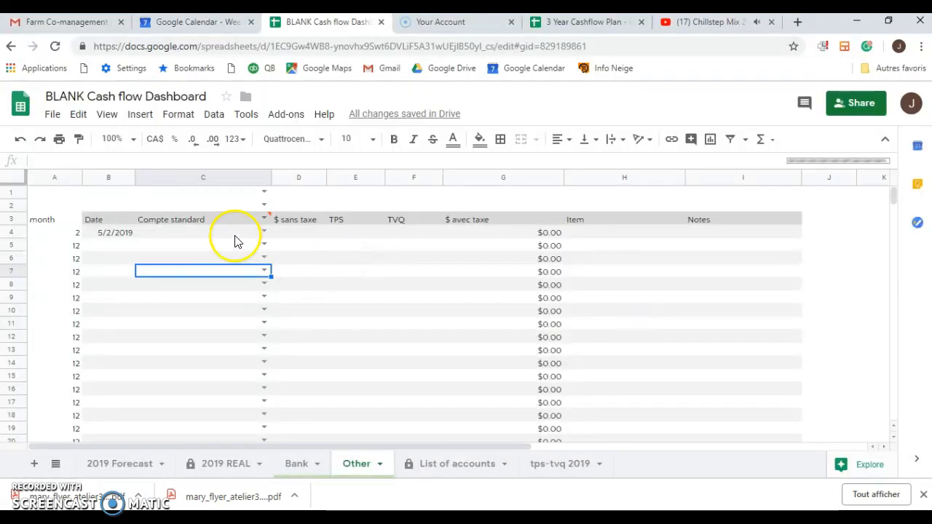
# Assign the first Other entry to the Seeds account with an amount of 250 before tax
pyautogui.click(235, 240)
pyautogui.write('seed')
pyautogui.click(231, 250)
pyautogui.click(312, 231)
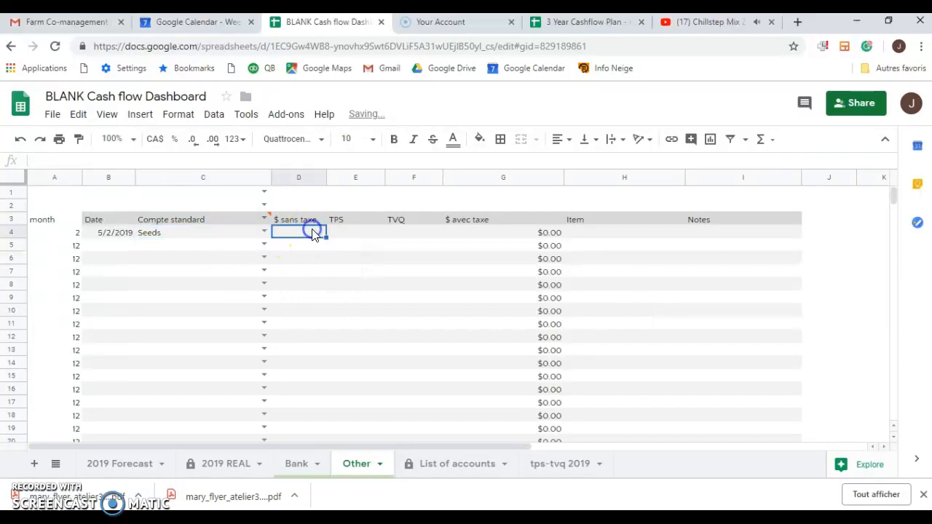
pyautogui.write('250')
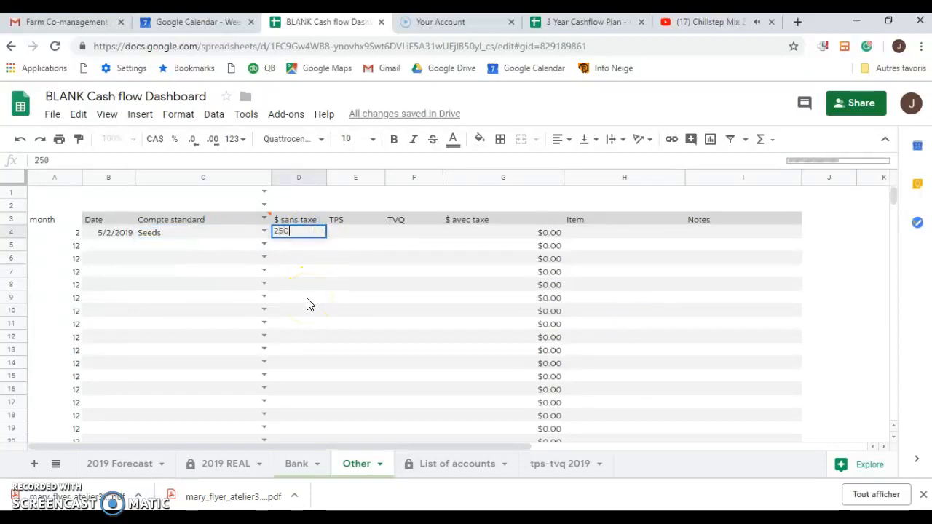
pyautogui.click(408, 246)
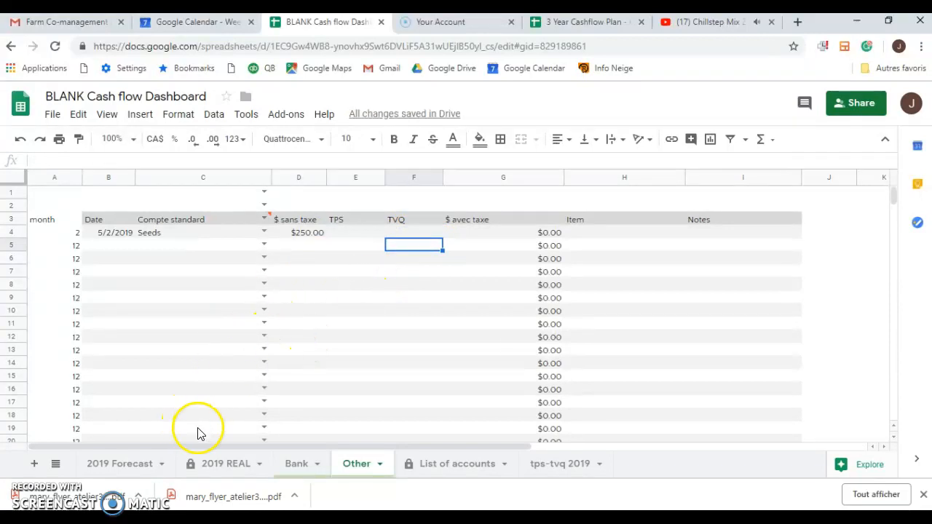
# Check the February Seeds cell in the 2019 REAL sheet for the new expense
pyautogui.click(224, 469)
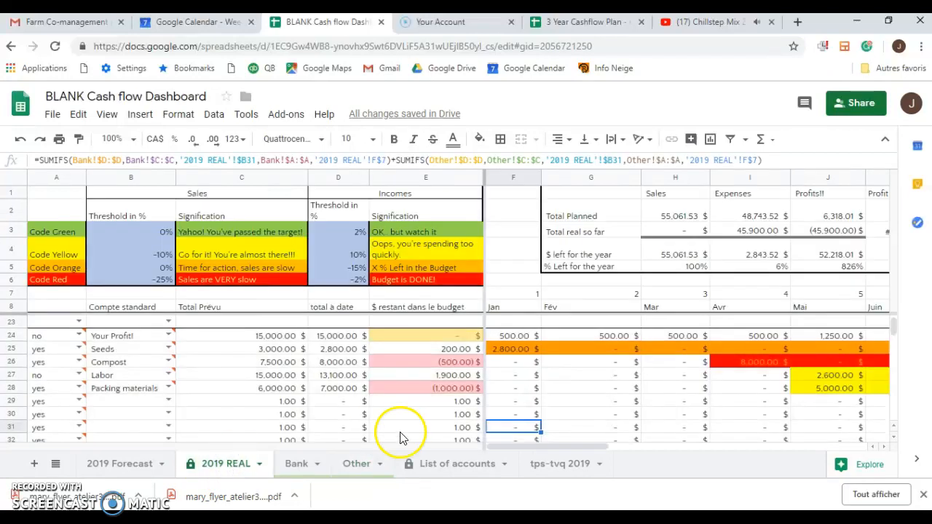
pyautogui.click(587, 348)
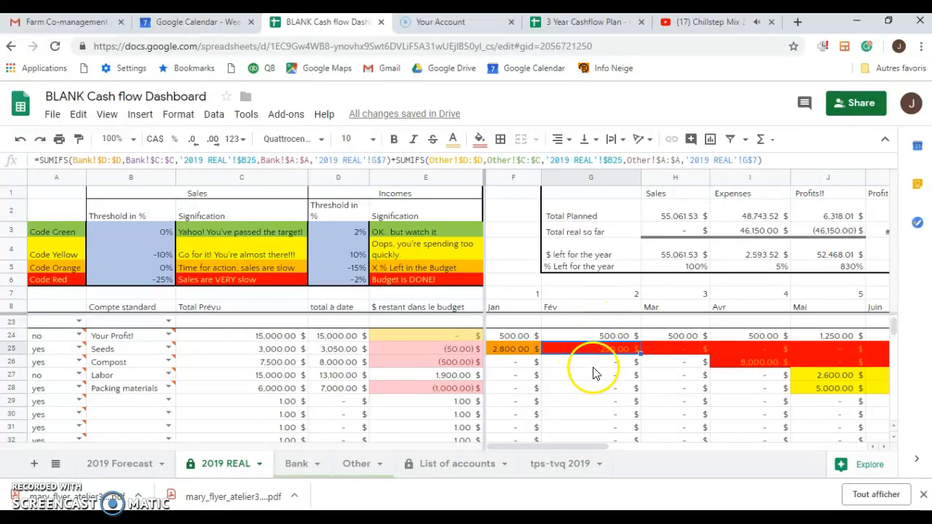
pyautogui.click(592, 375)
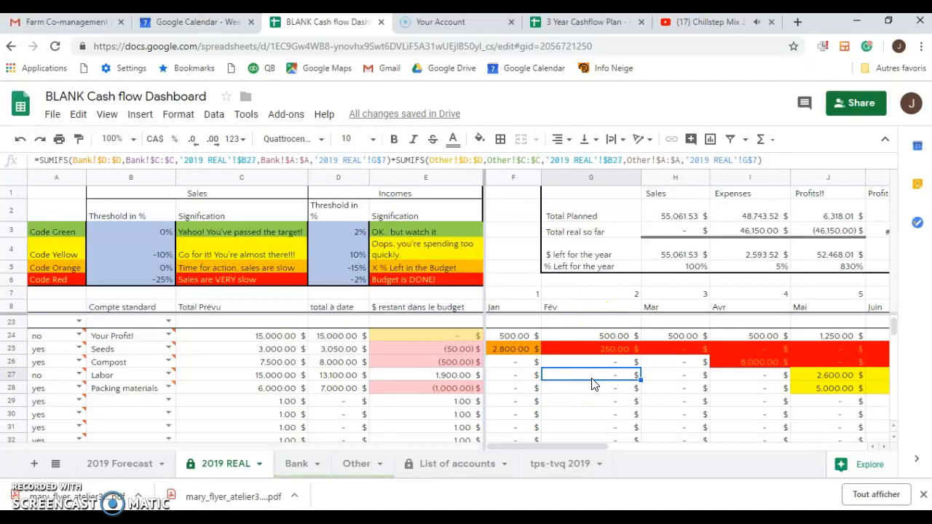
# Review the entries in the Bank and Other sheets, and return to the February expenses in 2019 REAL
pyautogui.click(289, 466)
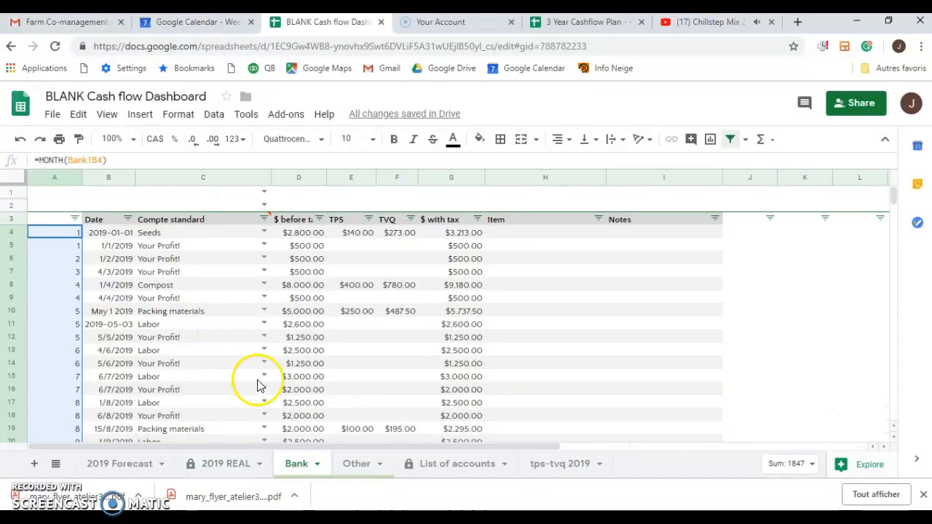
pyautogui.click(355, 466)
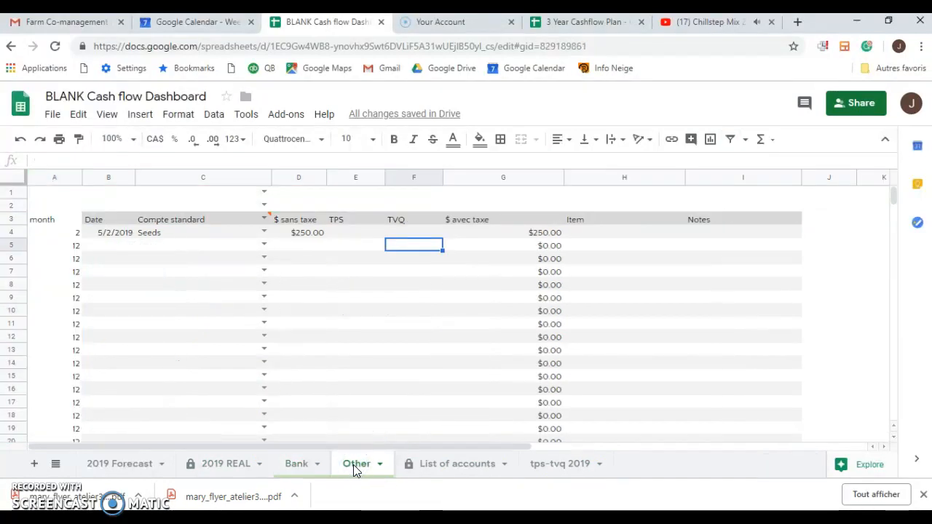
pyautogui.click(352, 466)
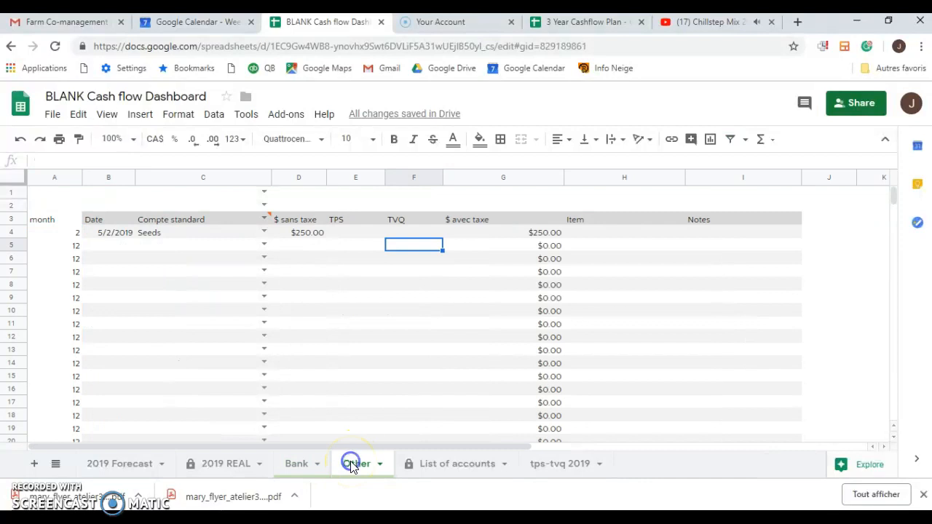
pyautogui.click(230, 469)
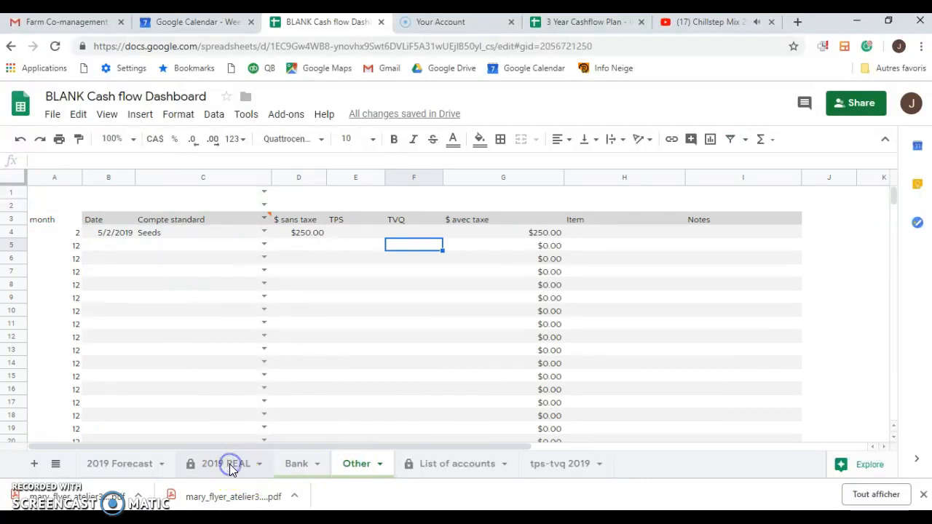
pyautogui.click(580, 385)
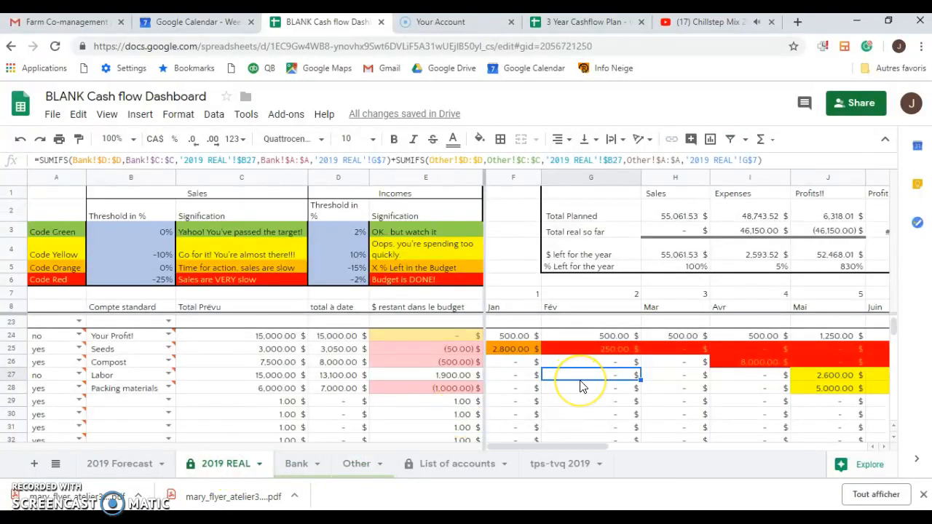
# Examine the February column across the expense accounts and the TPS/TVQ reimbursment and Revenu Totales rows
pyautogui.press('Down')
pyautogui.press('Down')
pyautogui.press('Down')
pyautogui.press('Down')
pyautogui.press('Down')
pyautogui.press('Down')
pyautogui.press('Down')
pyautogui.press('Down')
pyautogui.press('Up')
pyautogui.press('Up')
pyautogui.press('Up')
pyautogui.press('Up')
pyautogui.press('Up')
pyautogui.press('Up')
pyautogui.press('Up')
pyautogui.press('Up')
pyautogui.press('Up')
pyautogui.press('Up')
pyautogui.press('Up')
pyautogui.press('Up')
pyautogui.press('Up')
pyautogui.press('Up')
pyautogui.press('Up')
pyautogui.press('Up')
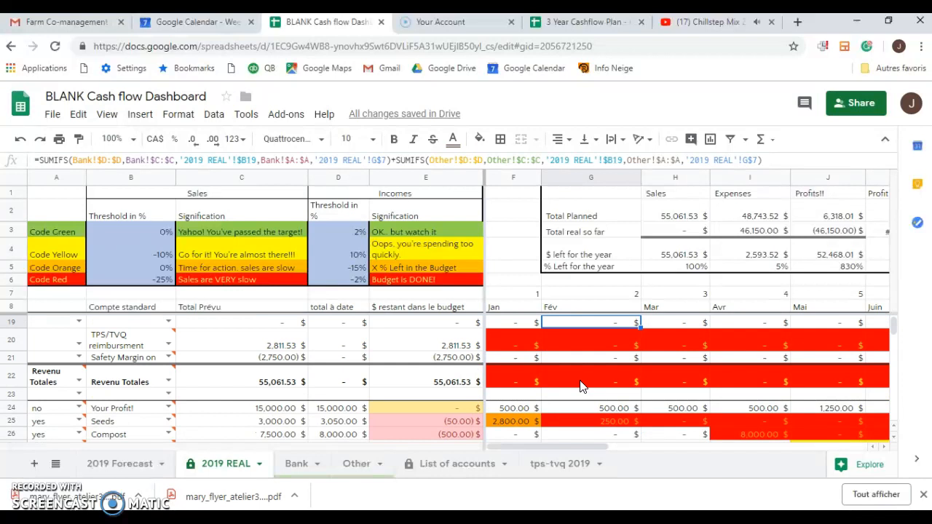
pyautogui.press('Down')
pyautogui.press('Down')
pyautogui.press('Down')
pyautogui.press('Down')
pyautogui.press('Down')
pyautogui.press('Down')
pyautogui.press('Down')
pyautogui.press('Down')
pyautogui.press('Down')
pyautogui.press('Down')
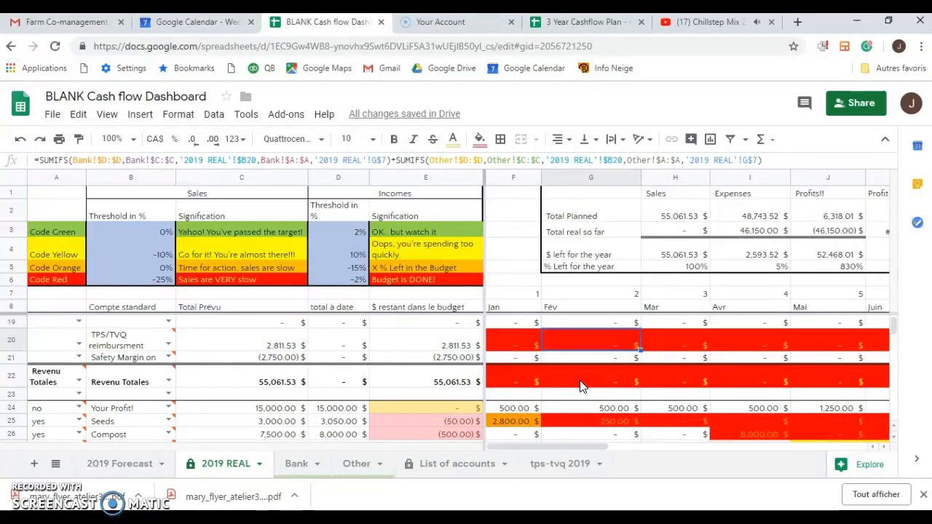
pyautogui.press('Down')
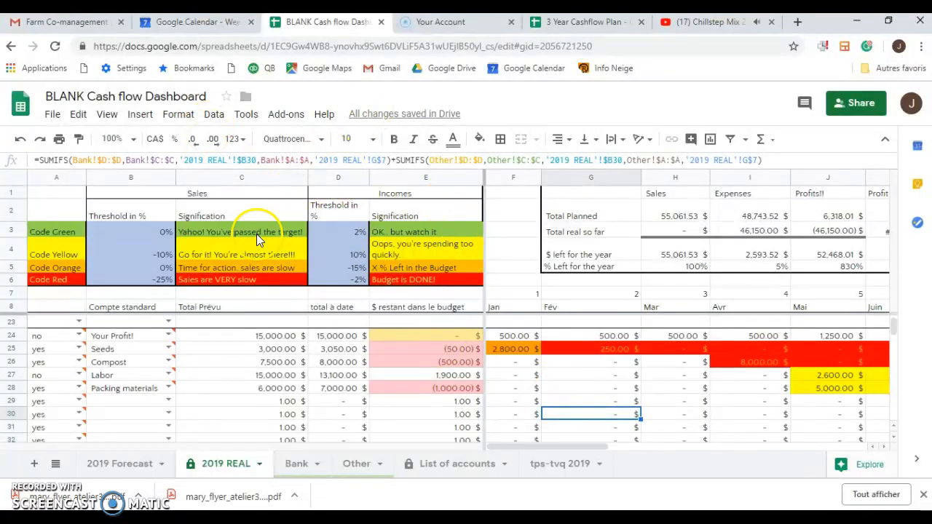
# Change the Incomes heading of the threshold table to Expenses, allowing the protected edit and suppressing the warning for 5 minutes
pyautogui.click(396, 196)
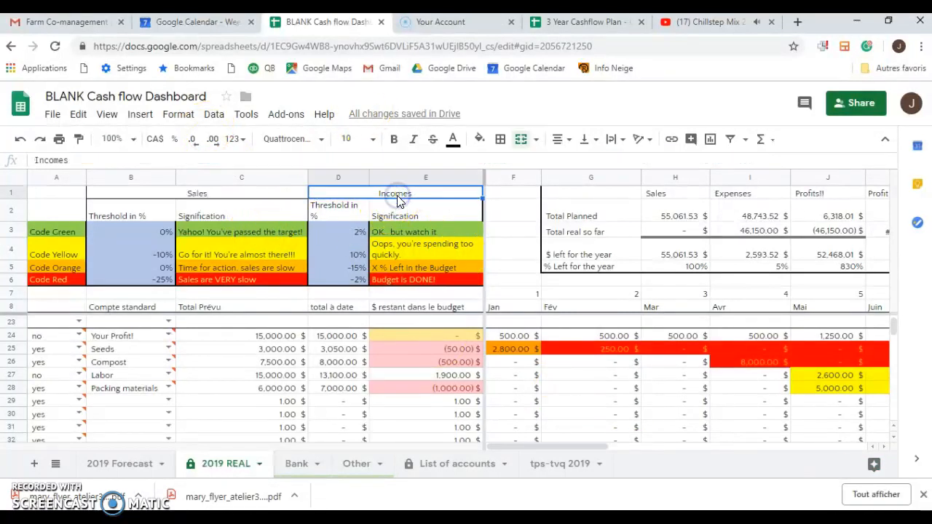
pyautogui.doubleClick(396, 195)
pyautogui.moveTo(427, 193); pyautogui.dragTo(350, 205)
pyautogui.write('Expenses')
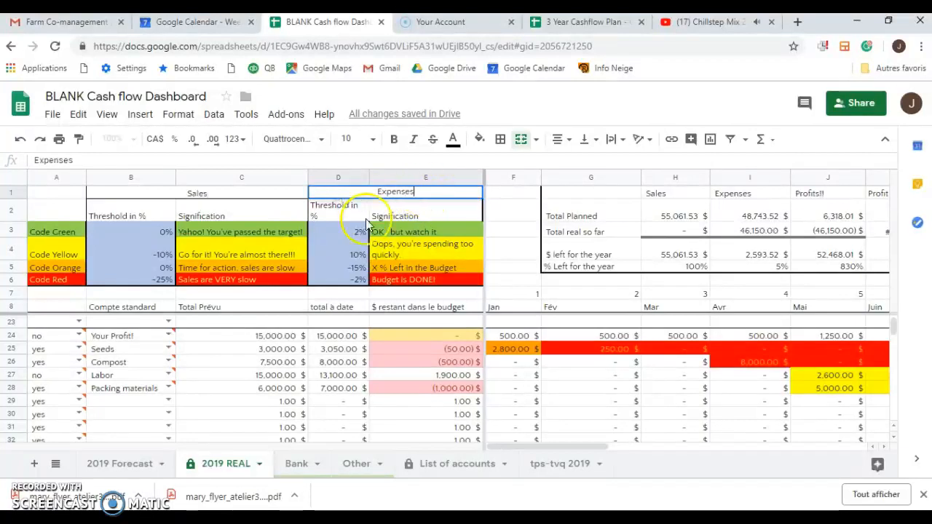
pyautogui.click(536, 373)
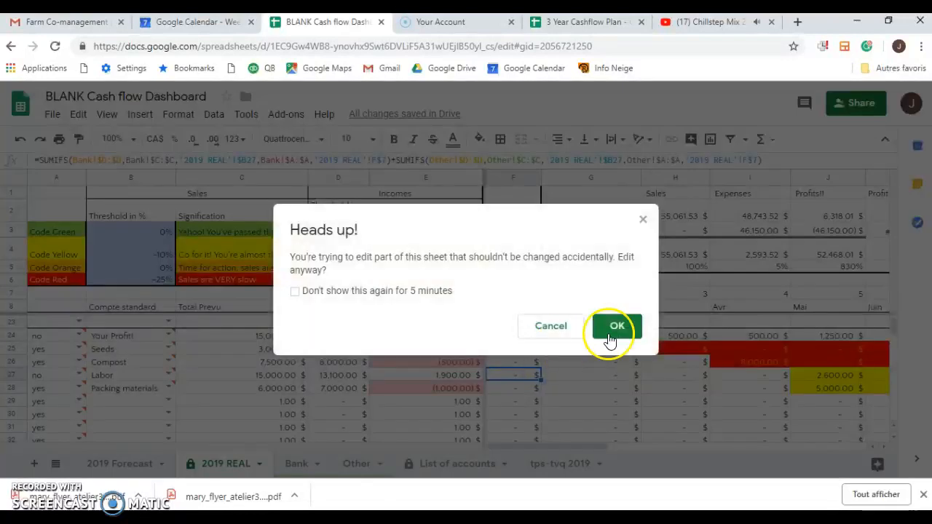
pyautogui.click(440, 291)
pyautogui.click(617, 326)
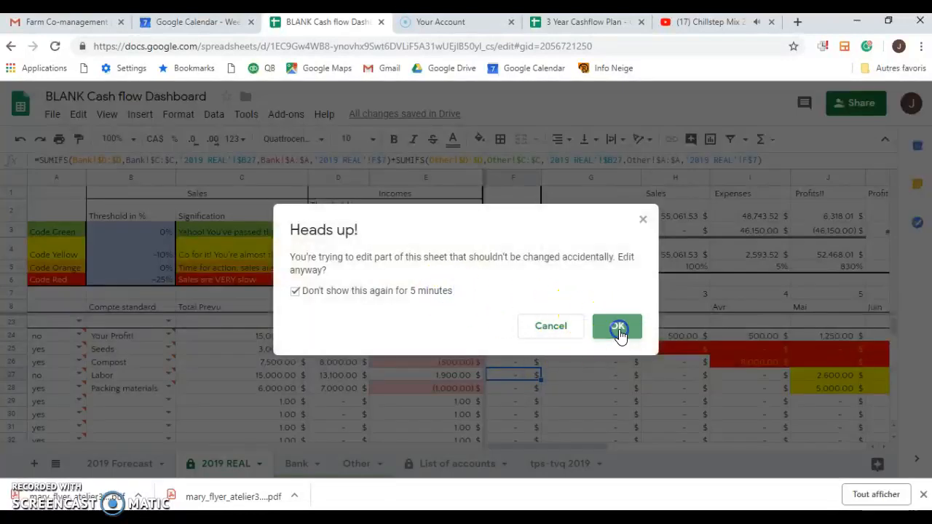
# Compare the January Seeds expense with the Seeds amount in Total Prévu in the 2019 REAL sheet
pyautogui.click(521, 350)
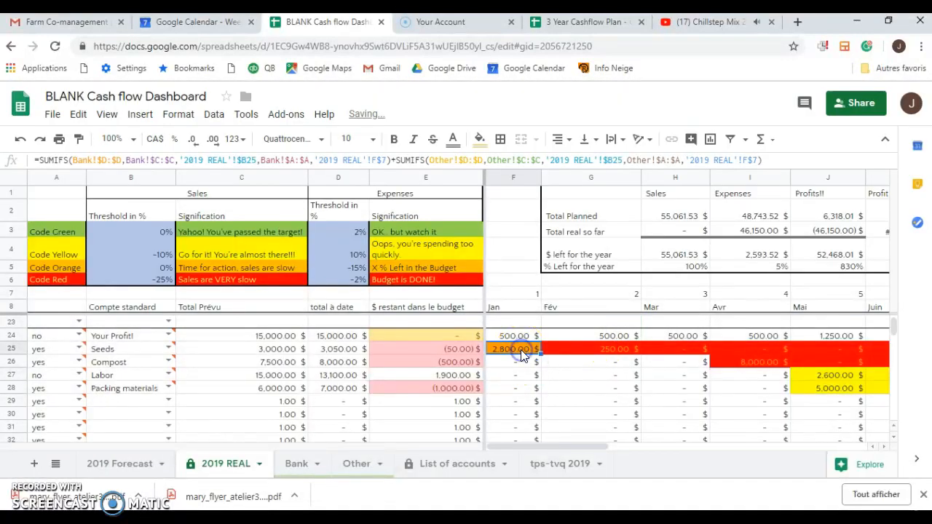
pyautogui.press('Down')
pyautogui.press('Up')
pyautogui.press('Down')
pyautogui.press('Up')
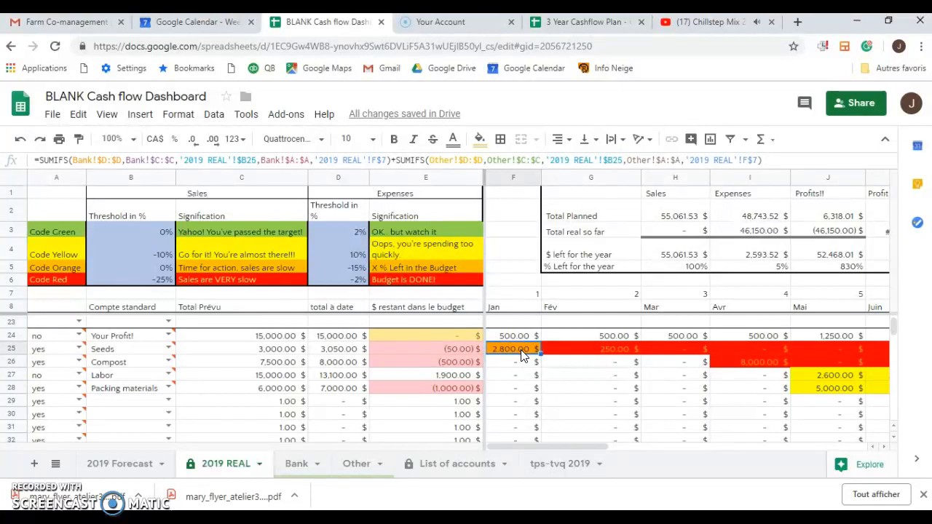
pyautogui.click(297, 350)
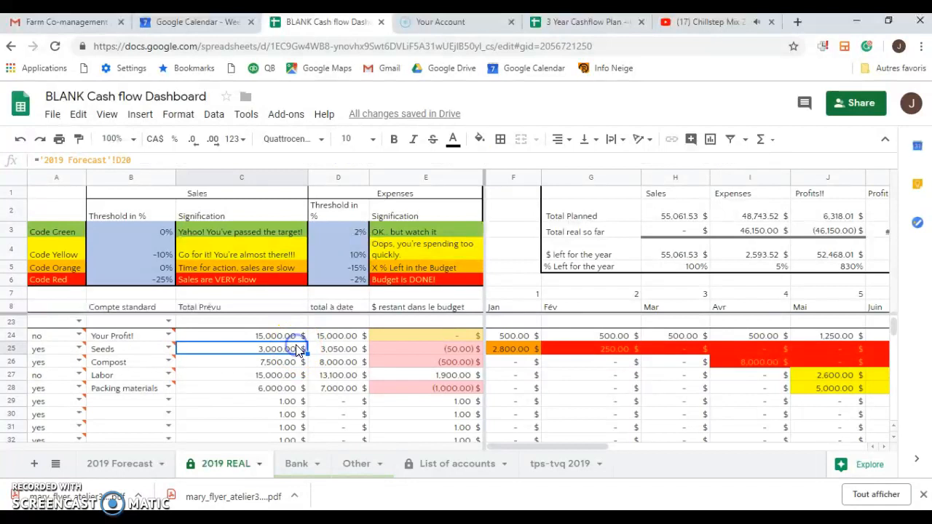
pyautogui.press('Right')
pyautogui.press('Left')
pyautogui.click(520, 348)
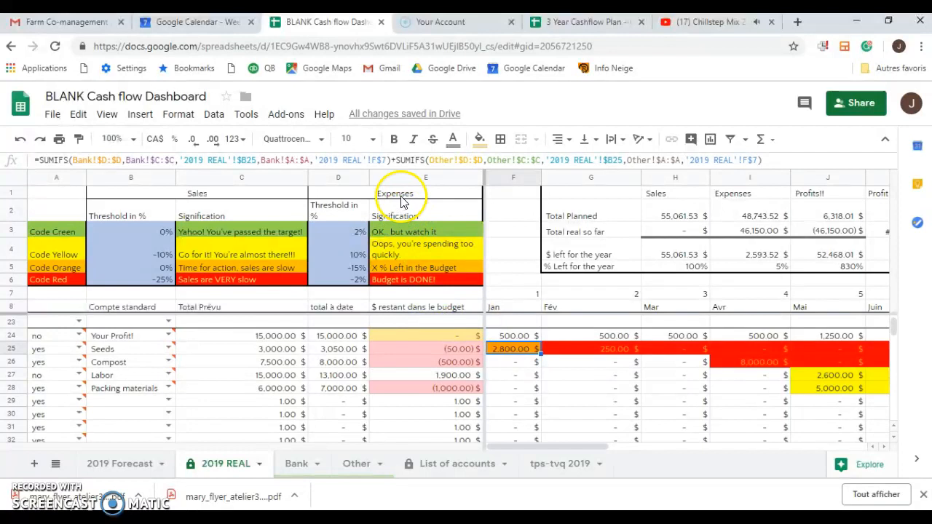
# Check the Code Orange meaning and threshold and the Code Red meaning in the Expenses threshold table
pyautogui.click(401, 265)
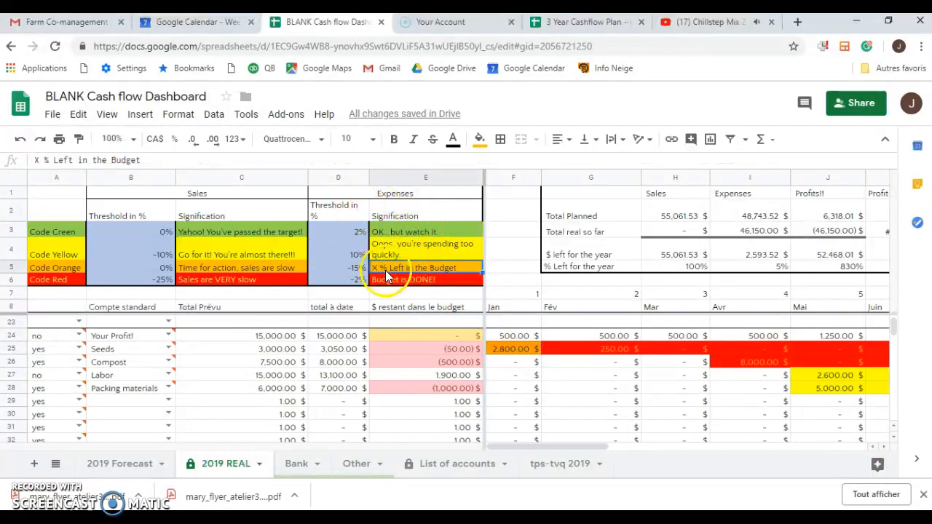
pyautogui.click(353, 267)
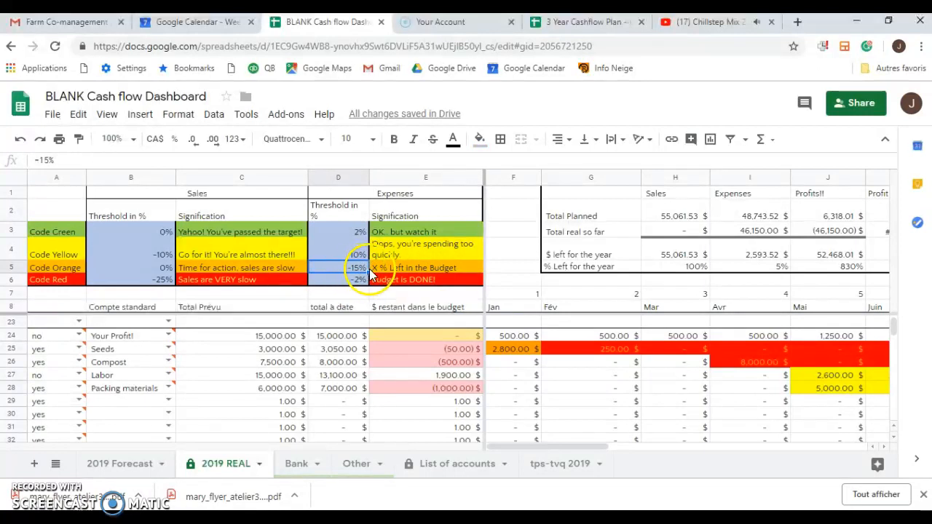
pyautogui.click(458, 281)
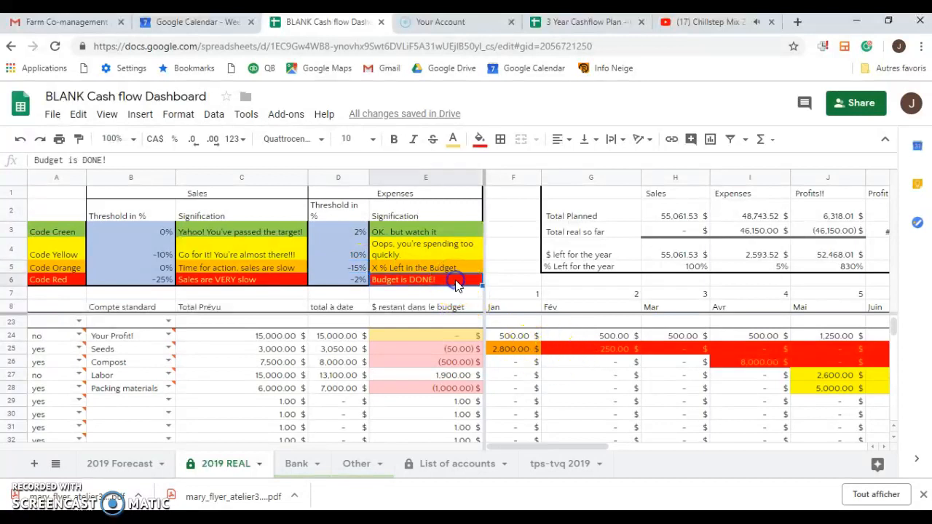
# Compare the February Seeds expense with the Seeds total à date, Total Prévu and remaining budget
pyautogui.click(612, 351)
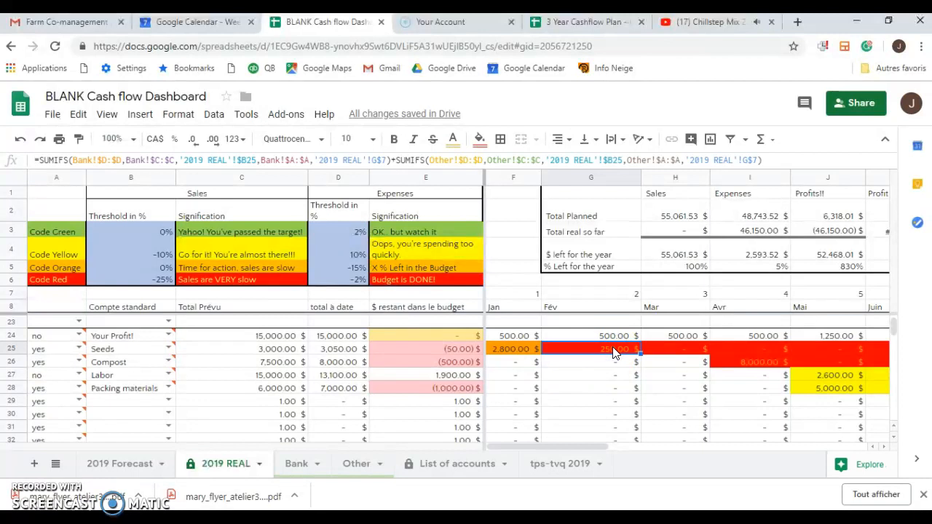
pyautogui.click(602, 348)
pyautogui.click(348, 354)
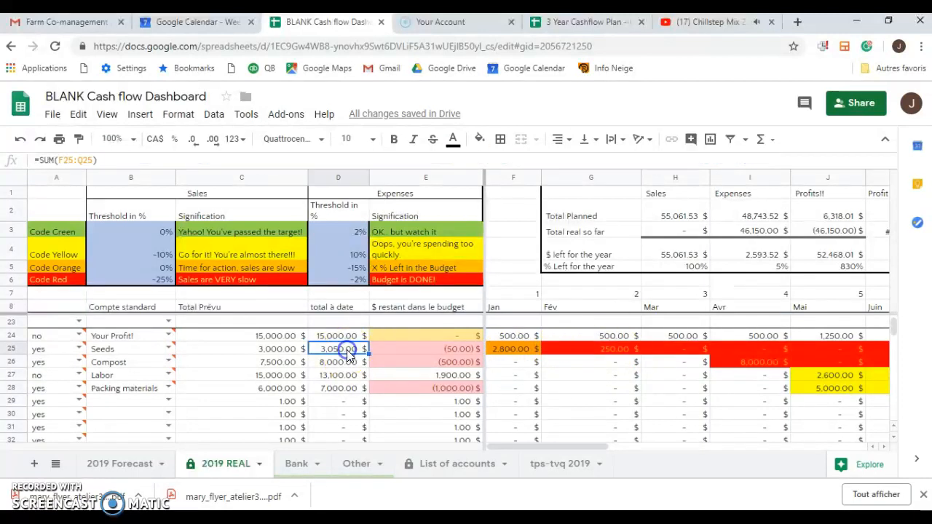
pyautogui.click(289, 348)
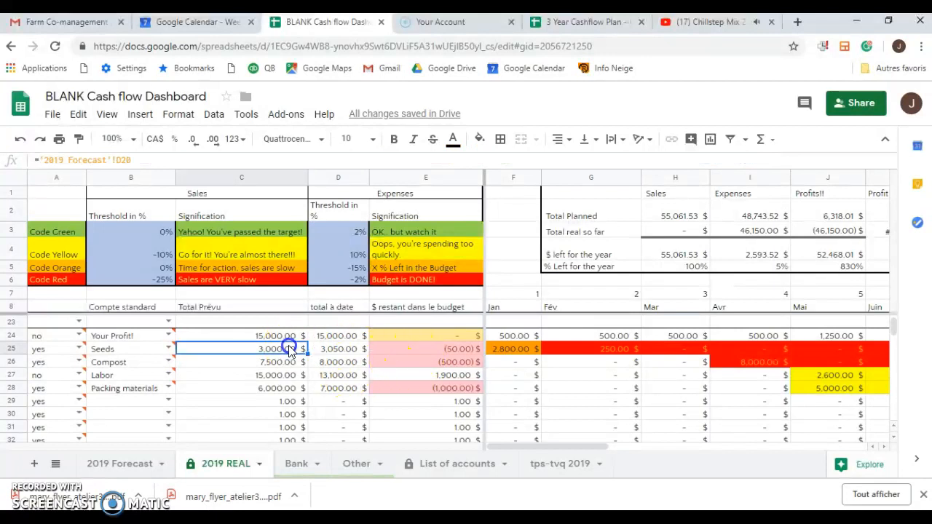
pyautogui.click(426, 351)
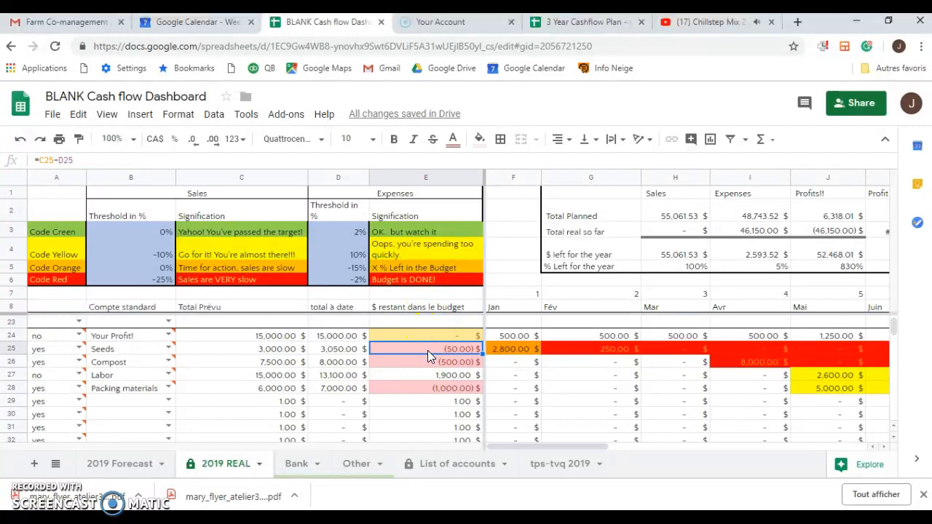
pyautogui.press('Right')
pyautogui.press('Right')
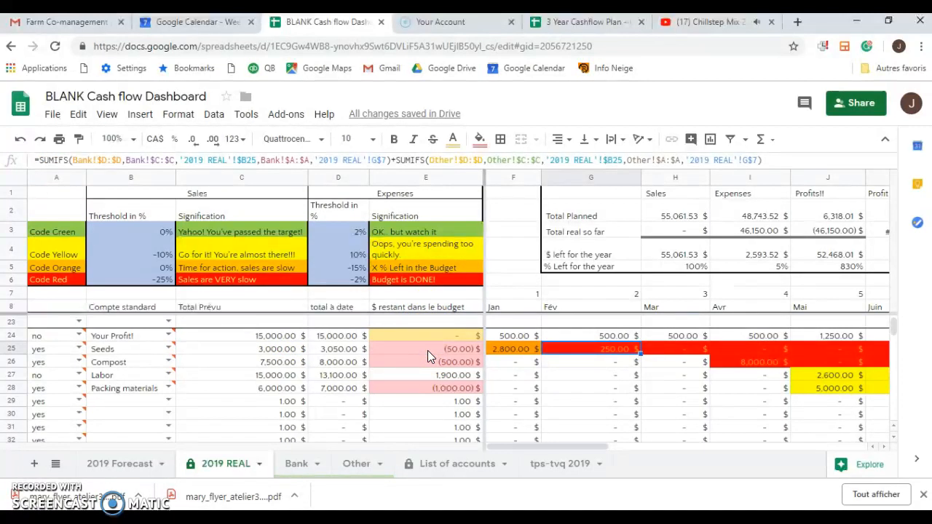
# Examine the colour codes along the Labor row from February through the autumn, and return to August
pyautogui.press('Down')
pyautogui.press('Down')
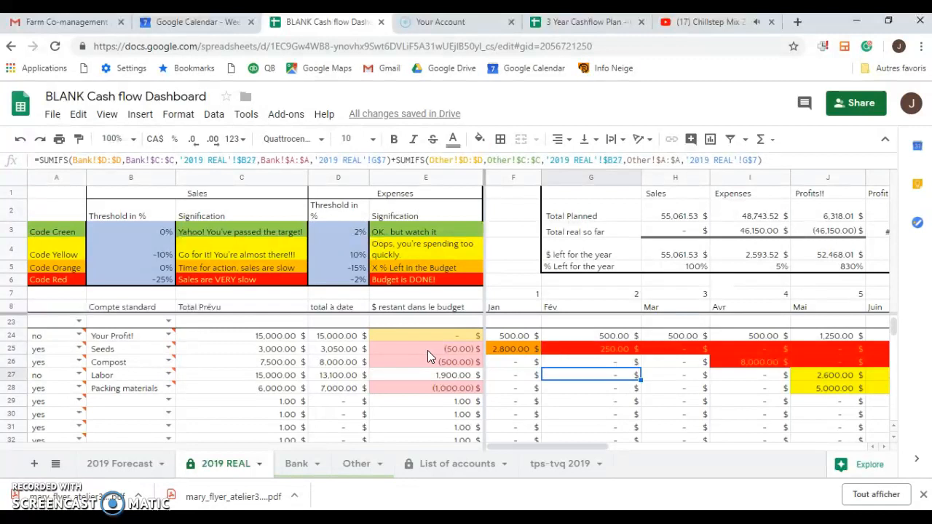
pyautogui.press('Right')
pyautogui.press('Right')
pyautogui.press('Right')
pyautogui.press('Right')
pyautogui.press('Right')
pyautogui.press('Right')
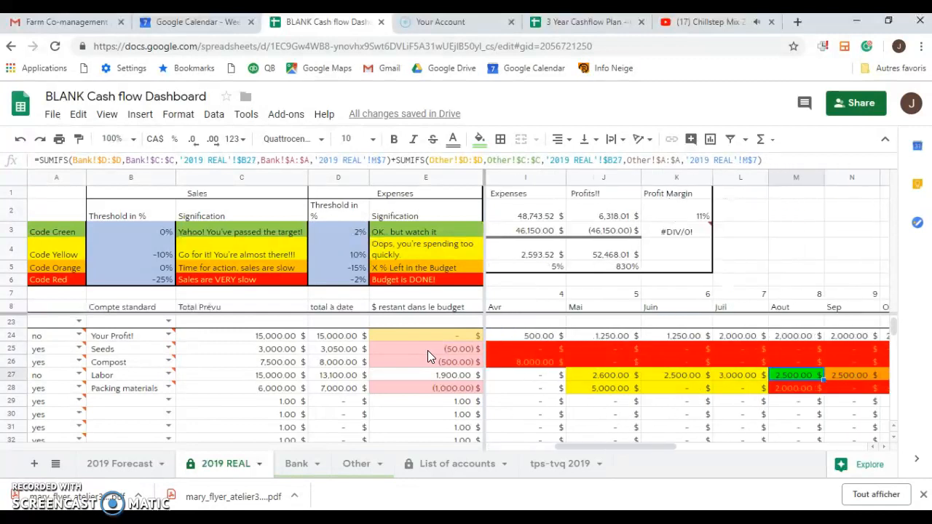
pyautogui.press('Right')
pyautogui.press('Right')
pyautogui.press('Left')
pyautogui.press('Left')
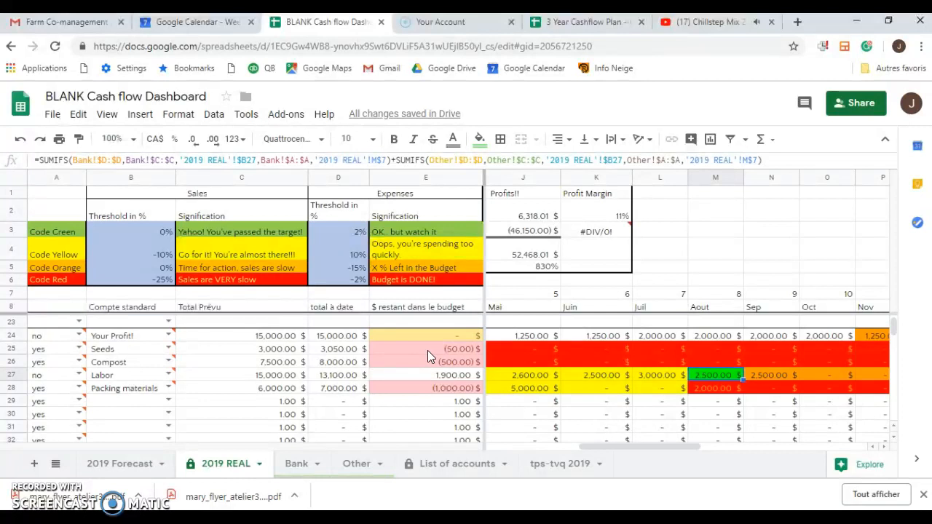
# Go back along the Labor row to March, and select the May Labor expense
pyautogui.press('Left')
pyautogui.press('Left')
pyautogui.press('Left')
pyautogui.press('Left')
pyautogui.press('Left')
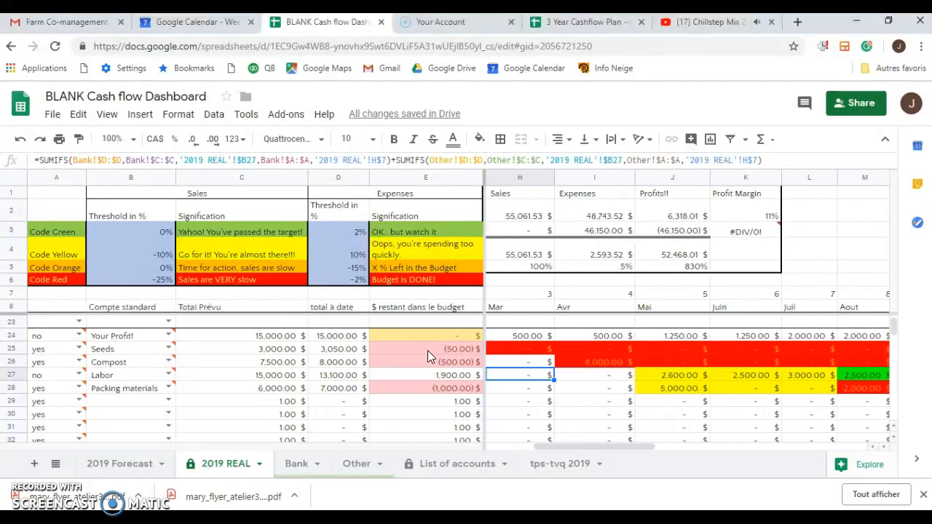
pyautogui.press('Right')
pyautogui.press('Right')
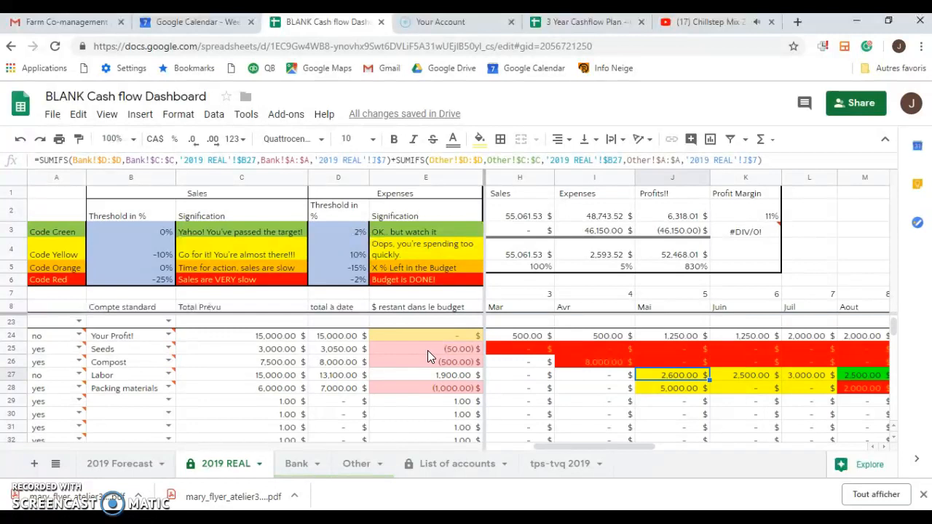
# Open the 2019 Forecast sheet and find the May forecast in the Labor row
pyautogui.click(101, 467)
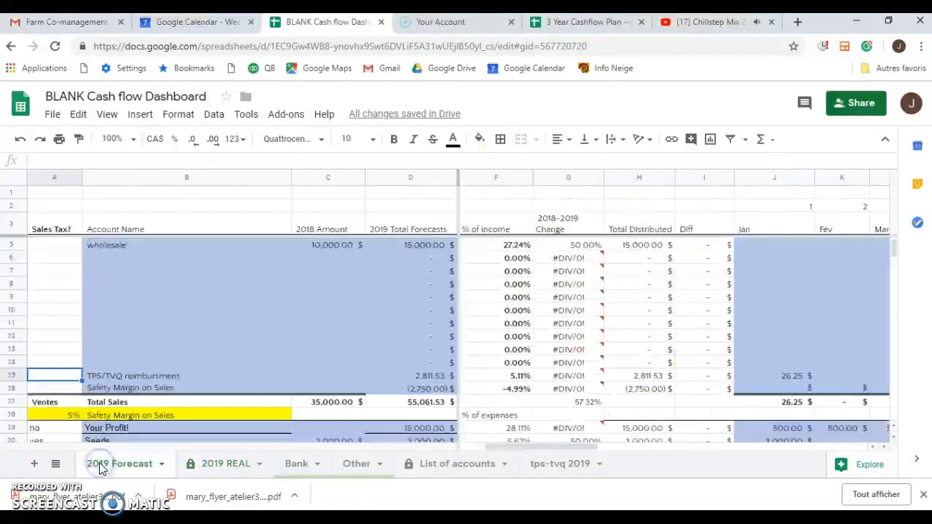
pyautogui.click(599, 405)
pyautogui.press('Down')
pyautogui.press('Down')
pyautogui.press('Down')
pyautogui.press('Down')
pyautogui.press('Down')
pyautogui.press('Down')
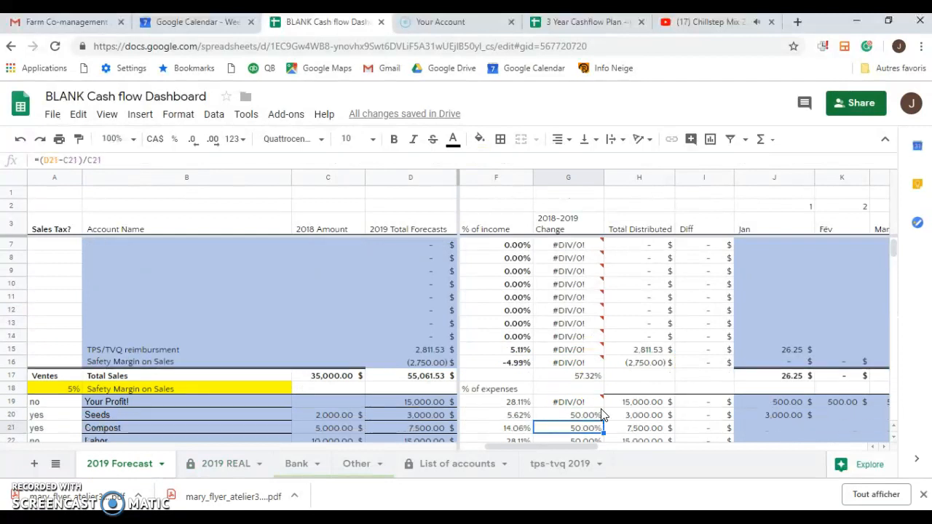
pyautogui.press('Up')
pyautogui.press('Right')
pyautogui.press('Right')
pyautogui.press('Right')
pyautogui.press('Right')
pyautogui.press('Right')
pyautogui.press('Right')
pyautogui.press('Right')
pyautogui.press('Right')
pyautogui.press('Right')
pyautogui.press('Right')
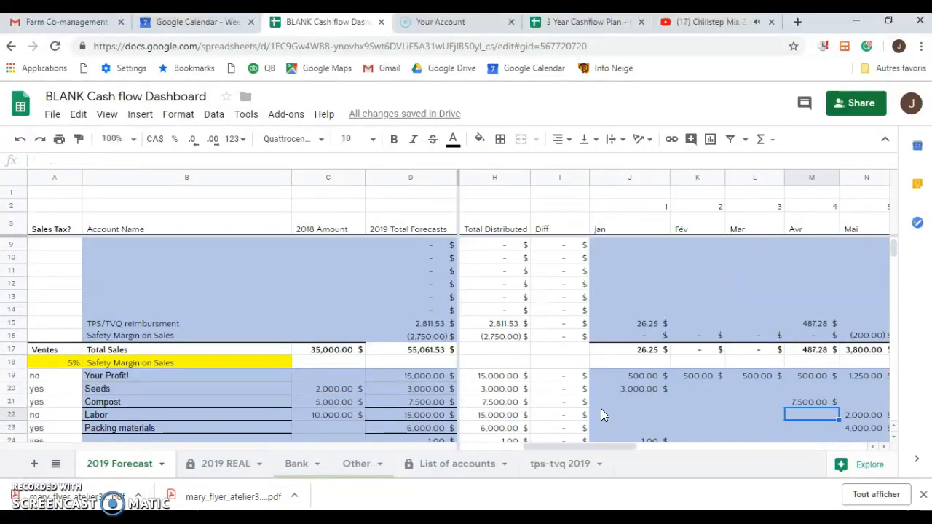
pyautogui.press('Left')
pyautogui.press('Left')
pyautogui.press('Left')
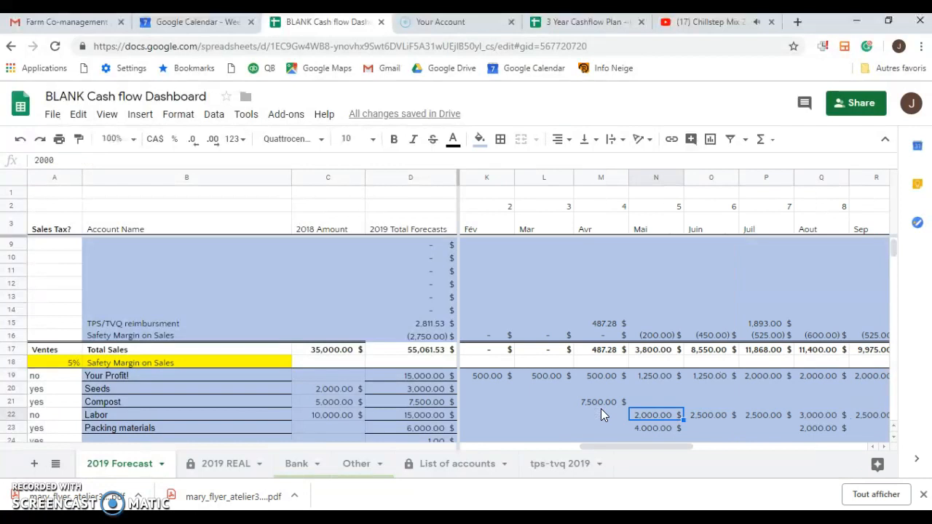
# Review the Labor forecasts from June to October and the Labor amount in 2019 Total Forecasts
pyautogui.press('Right')
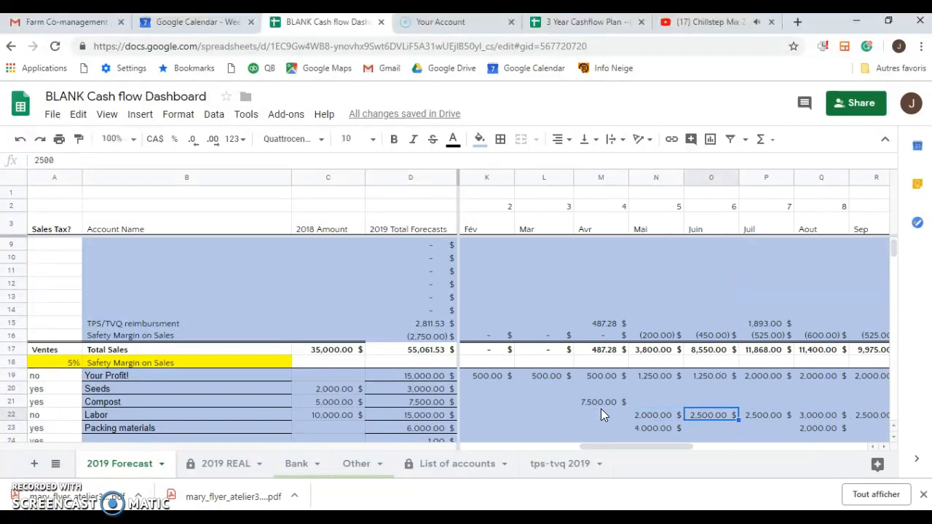
pyautogui.press('Right')
pyautogui.press('Right')
pyautogui.press('Right')
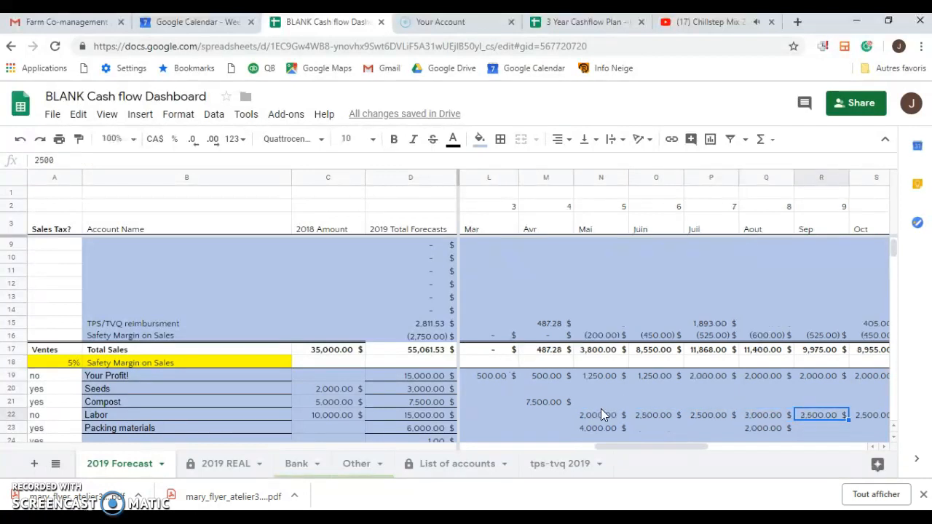
pyautogui.press('Right')
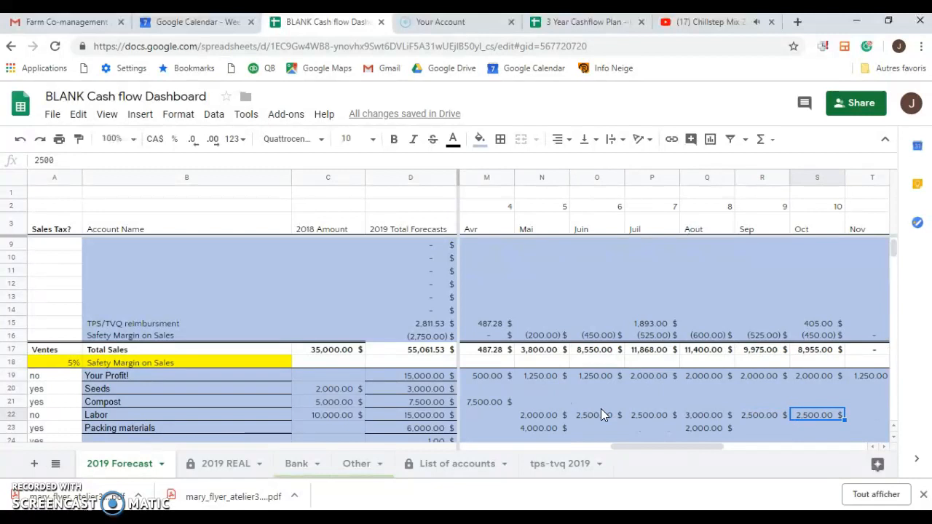
pyautogui.click(433, 415)
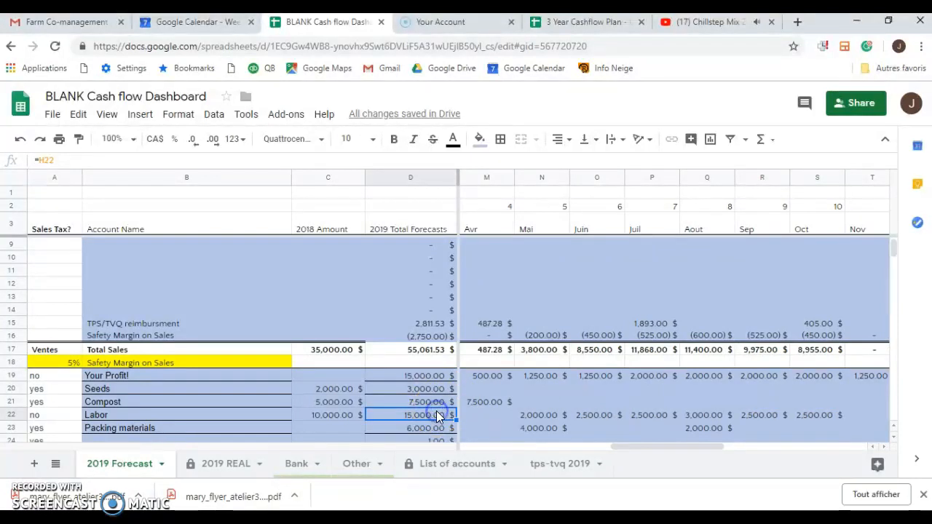
# Return to the 2019 REAL sheet and examine the Labor expenses and their colour codes from May to July
pyautogui.click(232, 467)
pyautogui.click(675, 375)
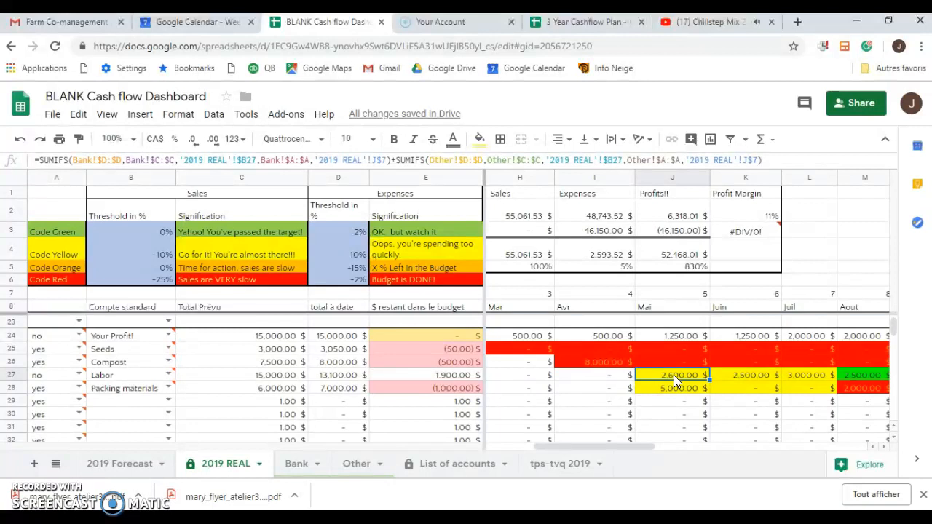
pyautogui.press('Right')
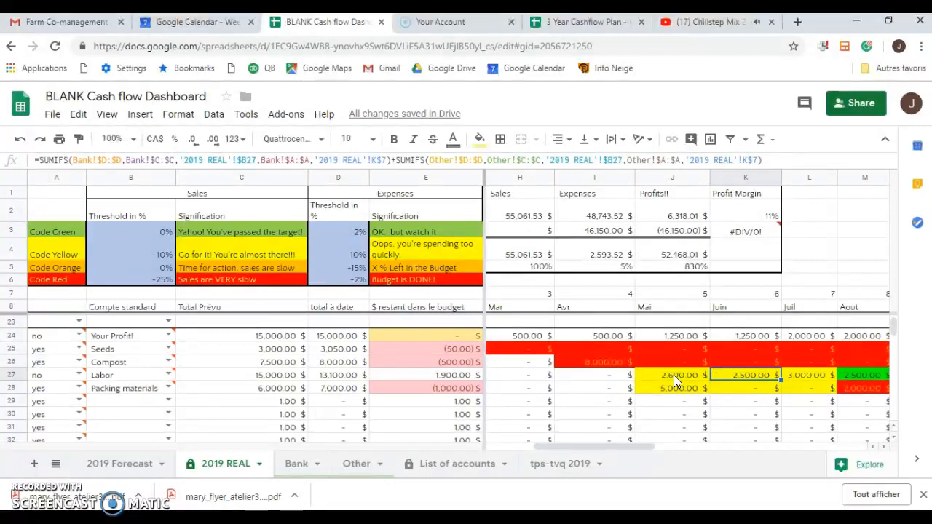
pyautogui.press('Left')
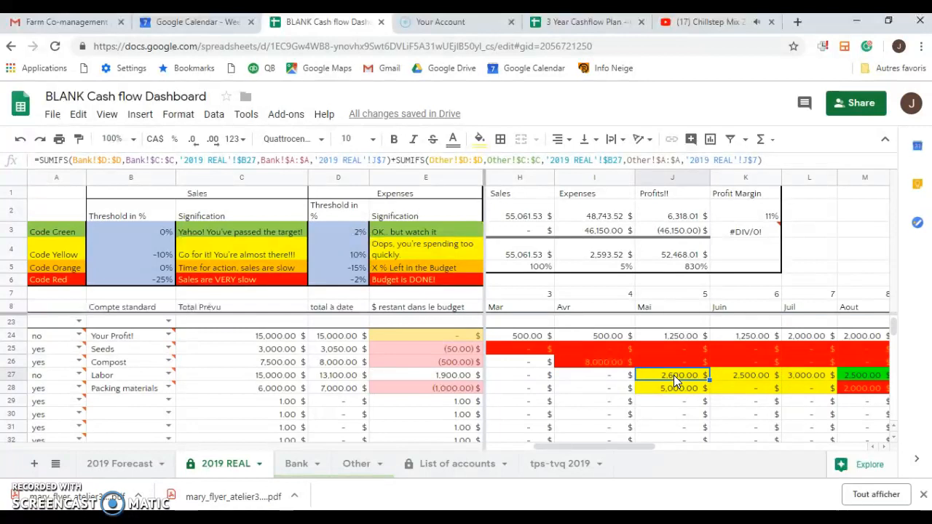
pyautogui.press('Right')
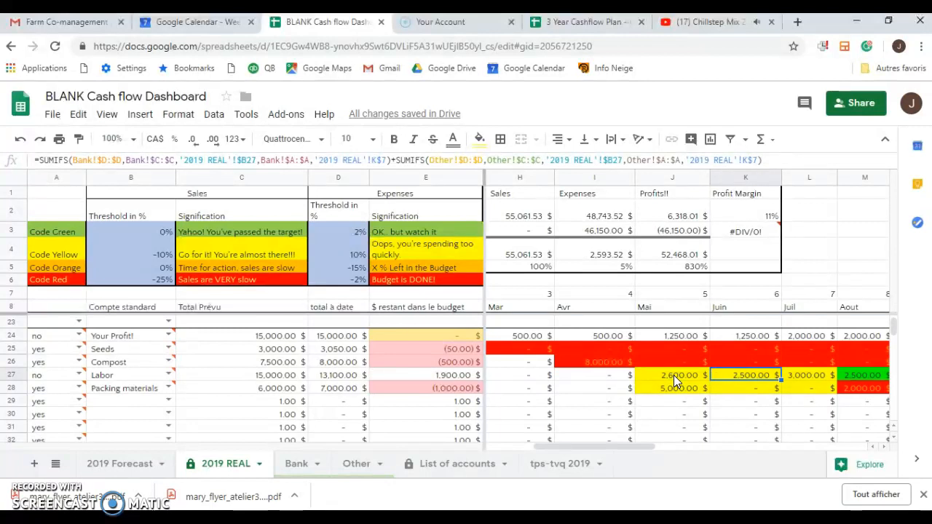
pyautogui.press('Right')
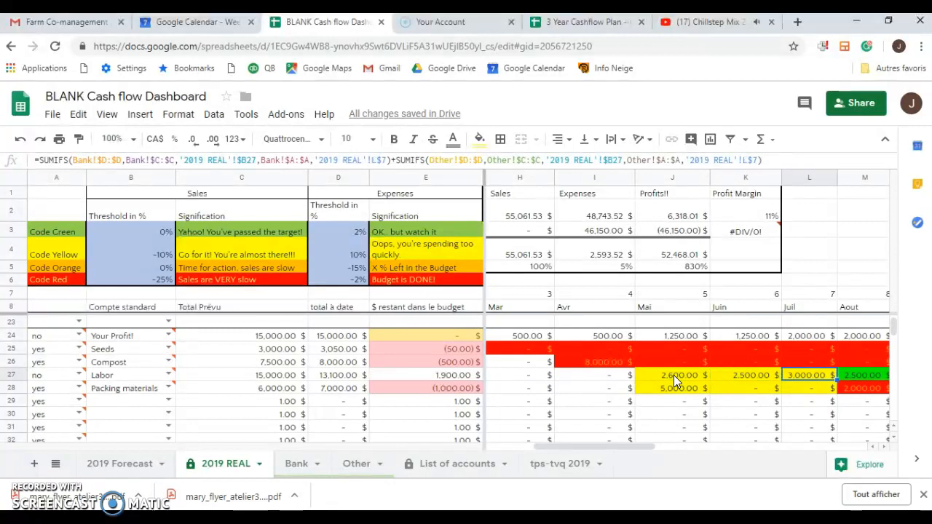
# Check the Labor colour codes from August to October, and the amount remaining in the Labor budget
pyautogui.press('Right')
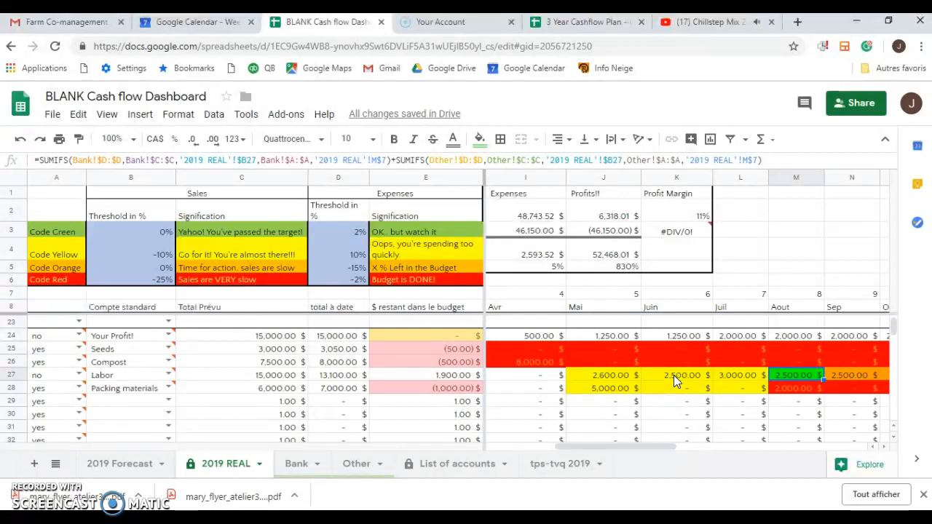
pyautogui.press('Right')
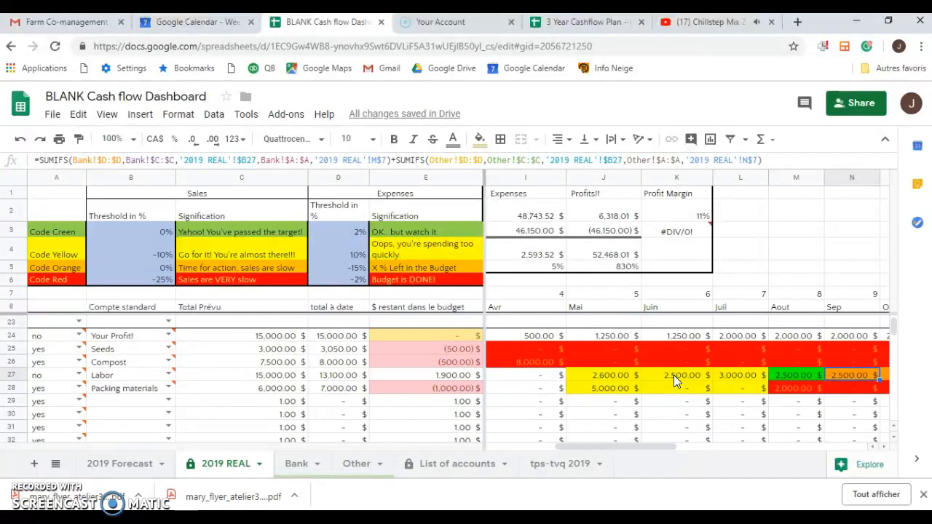
pyautogui.press('Right')
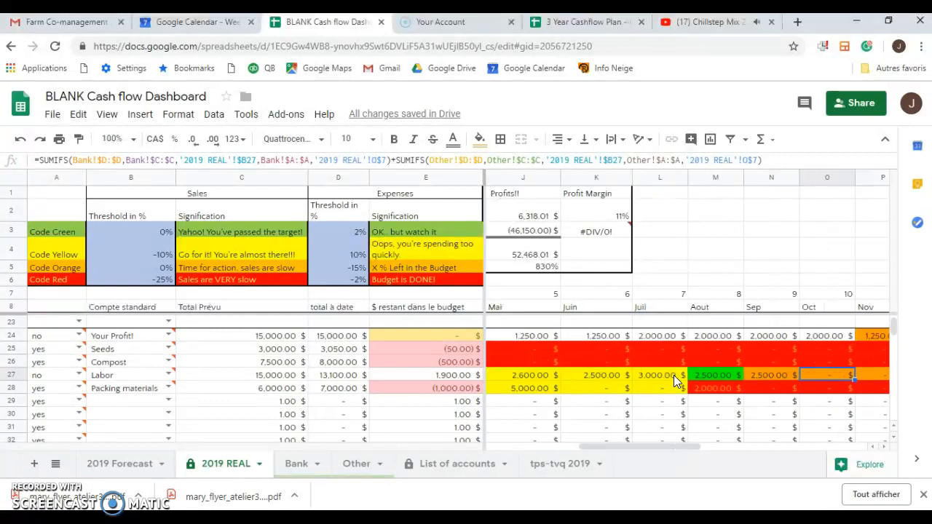
pyautogui.press('Left')
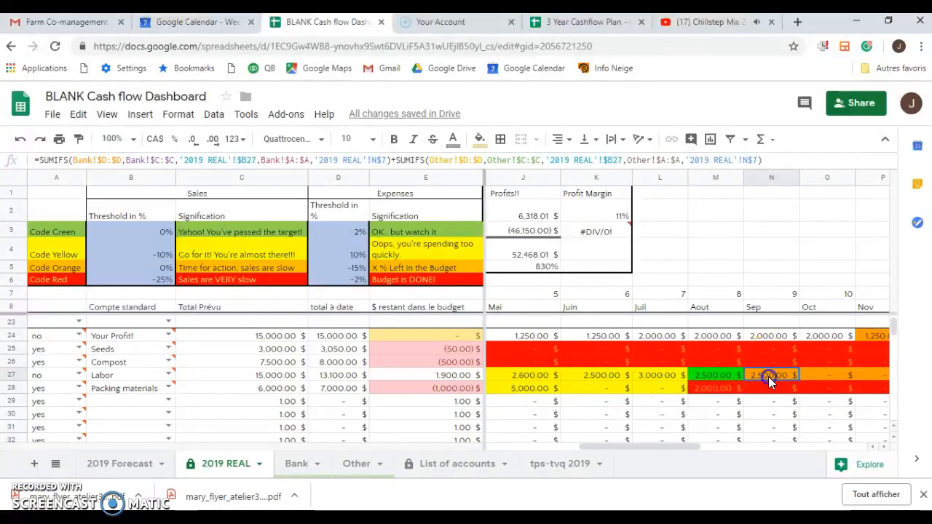
pyautogui.click(446, 375)
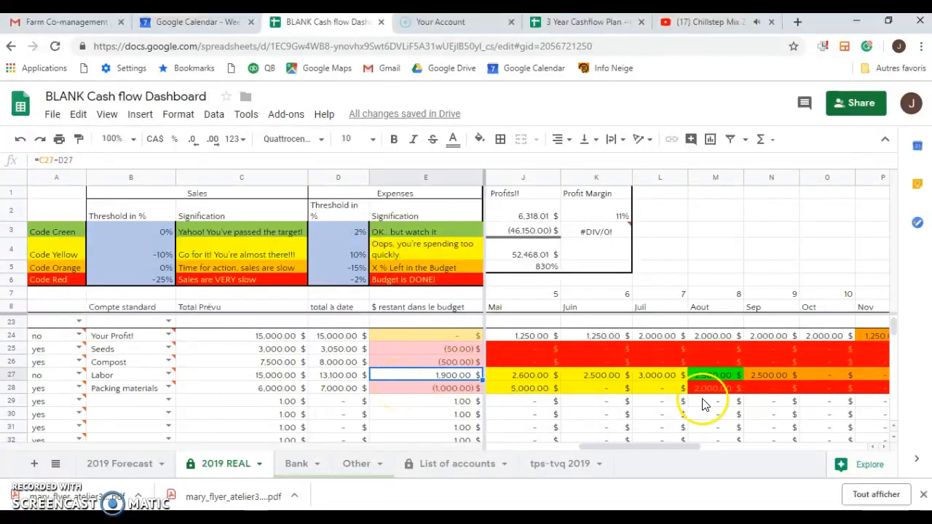
# Open the Bank sheet and enter the date 15 oct in the first empty row below the existing transactions
pyautogui.click(812, 378)
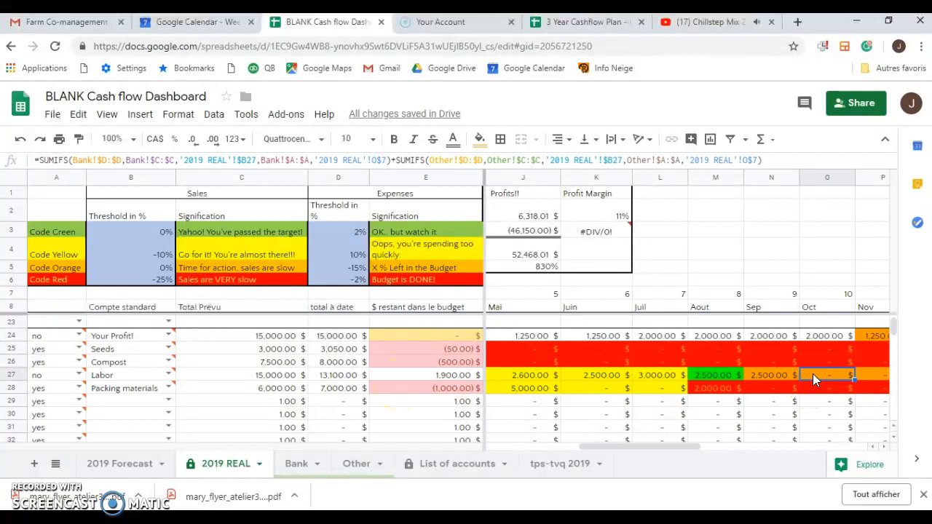
pyautogui.click(292, 464)
pyautogui.click(209, 377)
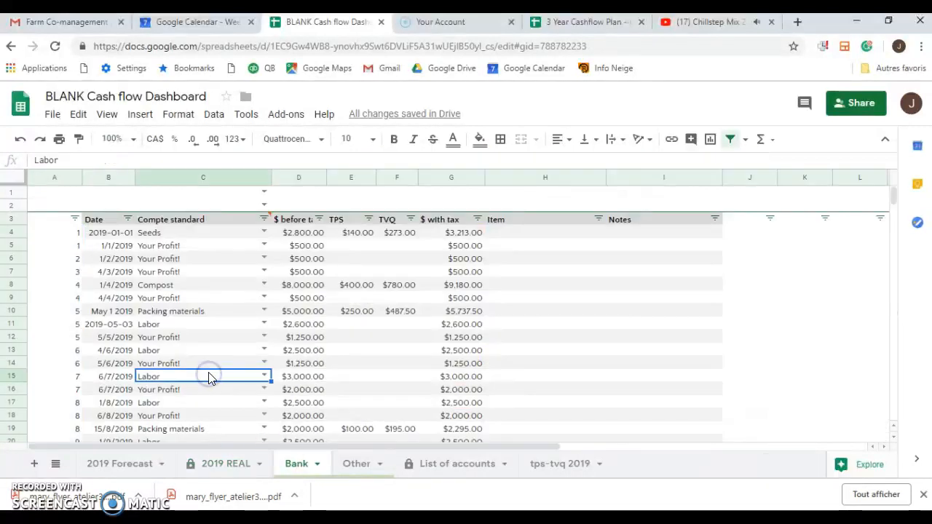
pyautogui.press('Down')
pyautogui.press('Down')
pyautogui.press('Down')
pyautogui.press('Down')
pyautogui.press('Down')
pyautogui.press('Down')
pyautogui.press('Down')
pyautogui.press('Down')
pyautogui.press('Down')
pyautogui.press('Down')
pyautogui.press('Down')
pyautogui.press('Down')
pyautogui.press('Down')
pyautogui.press('Down')
pyautogui.press('Down')
pyautogui.press('Down')
pyautogui.press('Down')
pyautogui.press('Up')
pyautogui.press('Up')
pyautogui.press('Up')
pyautogui.press('Up')
pyautogui.press('Up')
pyautogui.press('Up')
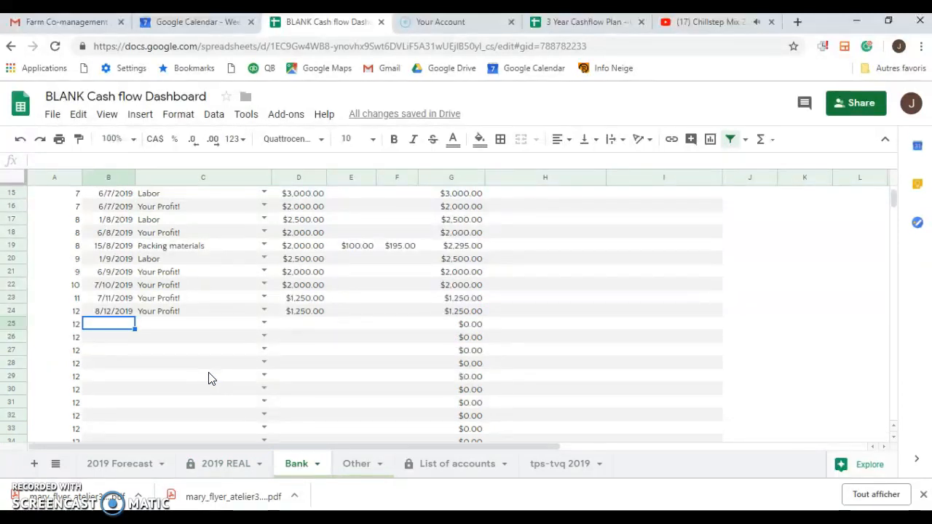
pyautogui.write('15 oct')
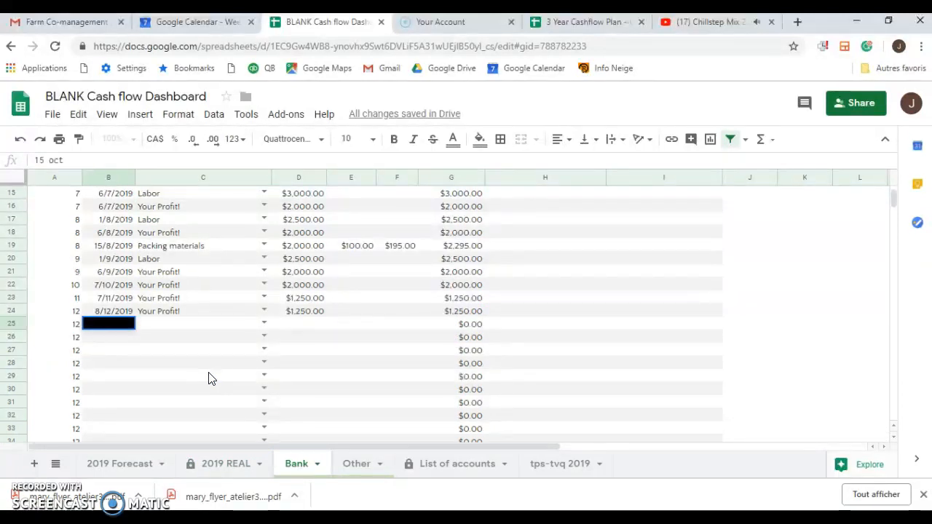
# Assign the 15 October bank transaction to the Labor account with a before-tax amount of 2,100
pyautogui.click(177, 329)
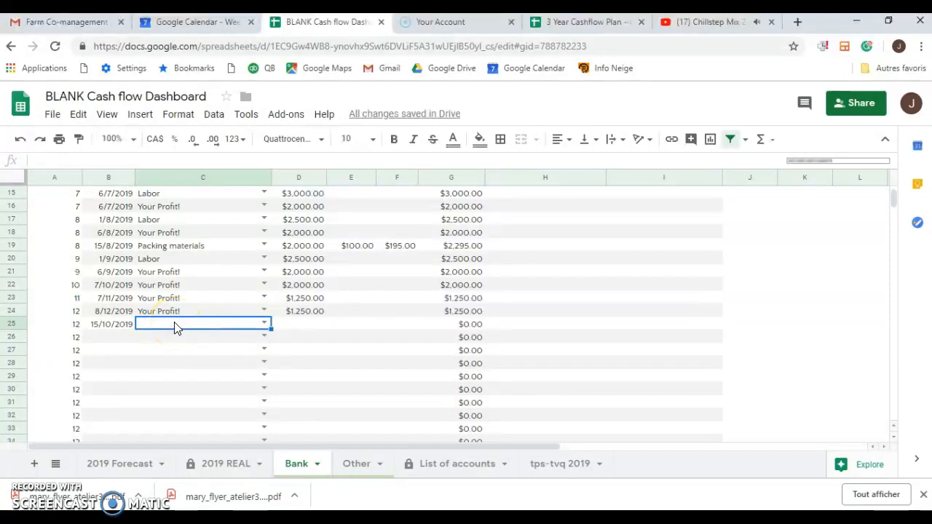
pyautogui.write('labor')
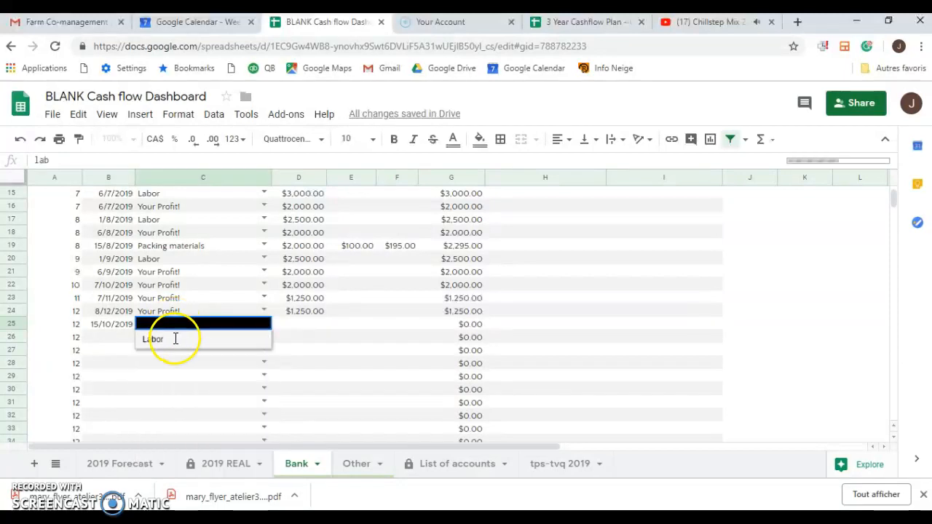
pyautogui.click(175, 343)
pyautogui.click(167, 340)
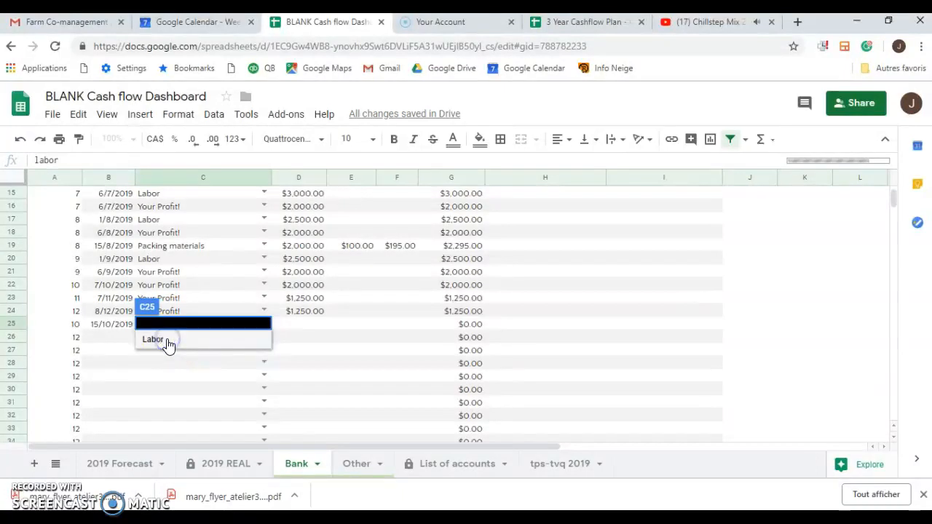
pyautogui.click(162, 340)
pyautogui.click(290, 326)
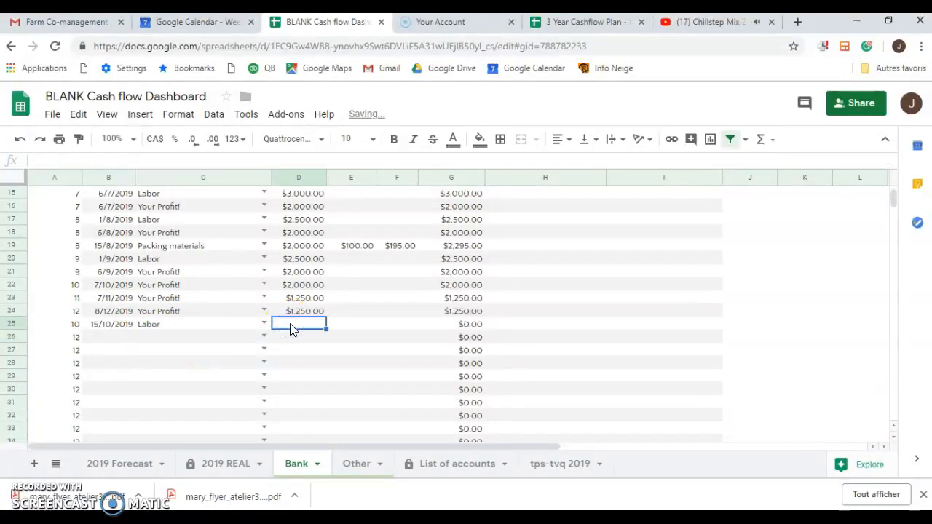
pyautogui.write('2,10')
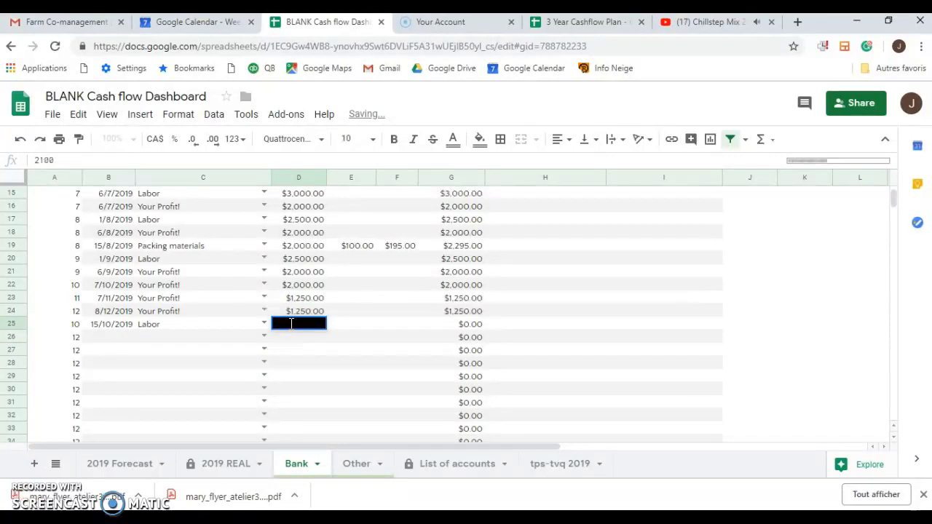
pyautogui.write('0')
pyautogui.press('Return')
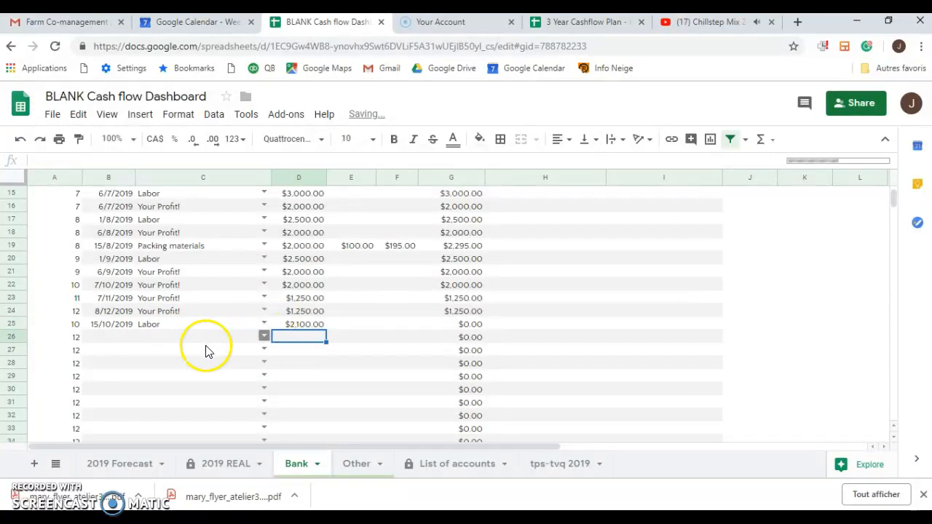
# Return to the 2019 REAL sheet and check the Labor colour codes for October and November
pyautogui.click(232, 471)
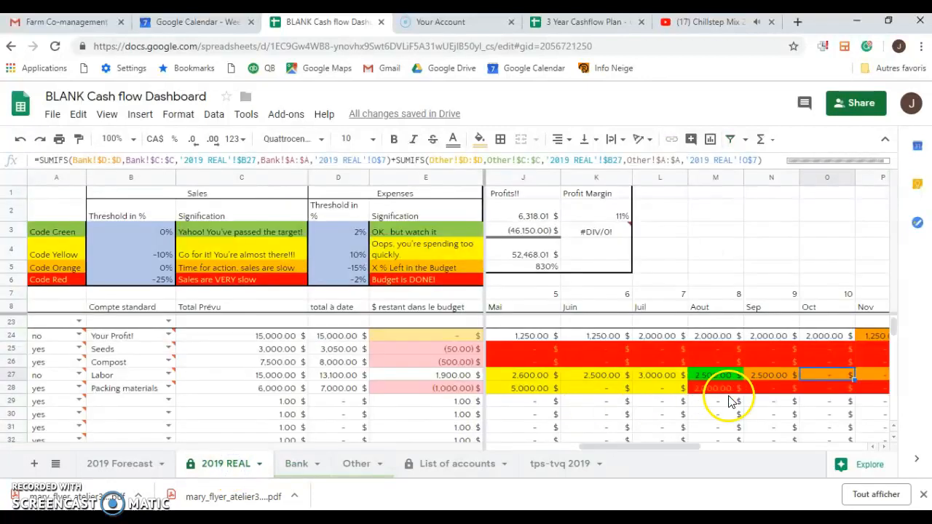
pyautogui.click(813, 375)
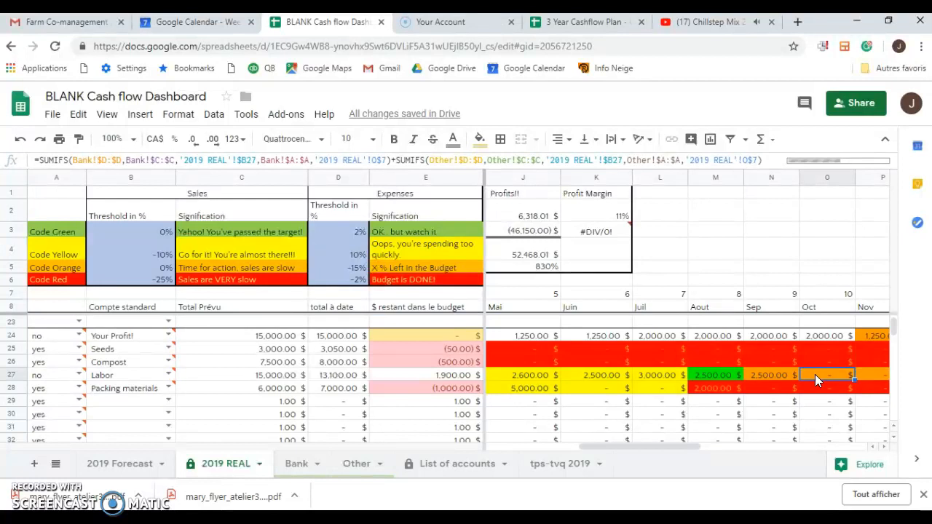
pyautogui.press('Right')
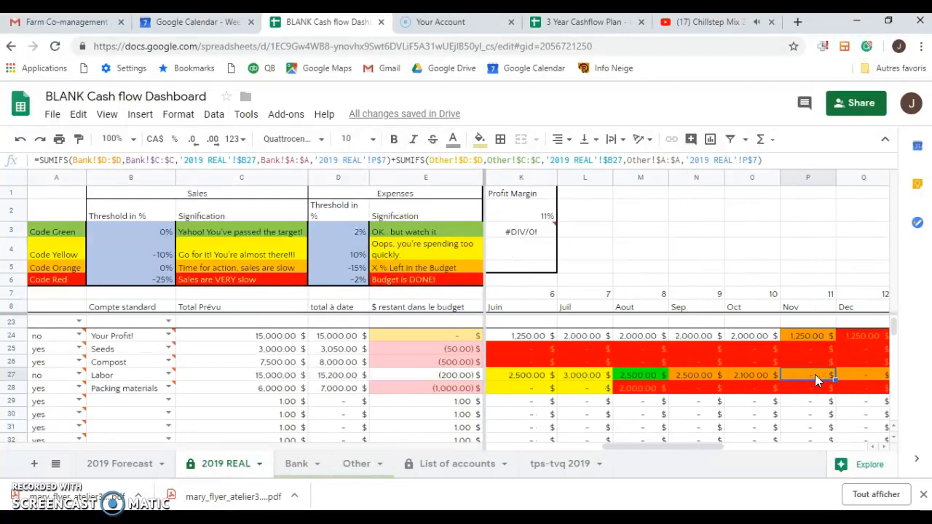
pyautogui.press('Left')
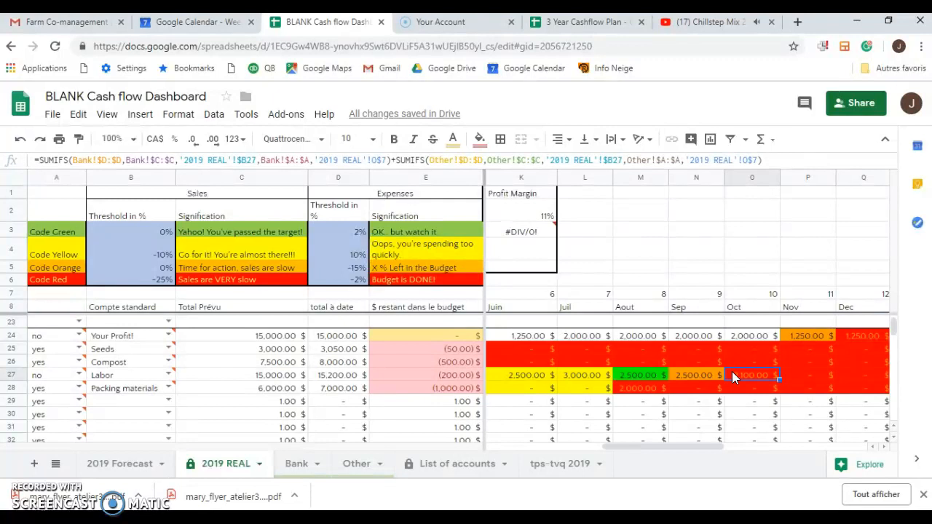
# Find the Total Expences row beneath the list of expense accounts in 2019 REAL
pyautogui.press('Down')
pyautogui.press('Down')
pyautogui.press('Down')
pyautogui.press('Down')
pyautogui.press('Down')
pyautogui.press('Down')
pyautogui.press('Down')
pyautogui.press('Down')
pyautogui.press('Down')
pyautogui.press('Down')
pyautogui.press('Down')
pyautogui.press('Down')
pyautogui.press('Down')
pyautogui.press('Down')
pyautogui.press('Down')
pyautogui.press('Down')
pyautogui.press('Down')
pyautogui.press('Down')
pyautogui.press('Down')
pyautogui.press('Down')
pyautogui.press('Down')
pyautogui.press('Down')
pyautogui.press('Down')
pyautogui.press('Down')
pyautogui.press('Down')
pyautogui.press('Down')
pyautogui.press('Down')
pyautogui.press('Down')
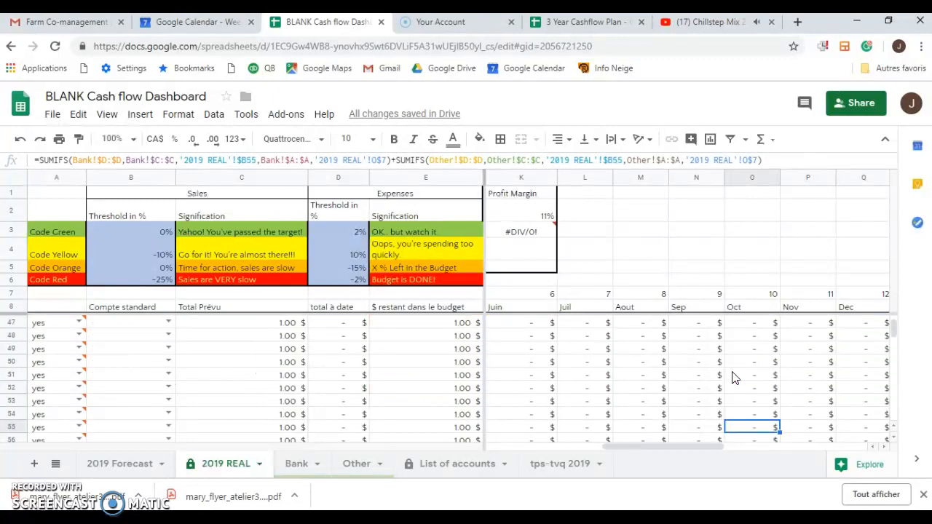
pyautogui.press('Down')
pyautogui.press('Down')
pyautogui.press('Down')
pyautogui.press('Down')
pyautogui.press('Down')
pyautogui.press('Down')
pyautogui.press('Down')
pyautogui.press('Down')
pyautogui.press('Down')
pyautogui.press('Down')
pyautogui.press('Down')
pyautogui.press('Down')
pyautogui.press('Down')
pyautogui.press('Down')
pyautogui.press('Down')
pyautogui.press('Down')
pyautogui.press('Down')
pyautogui.press('Down')
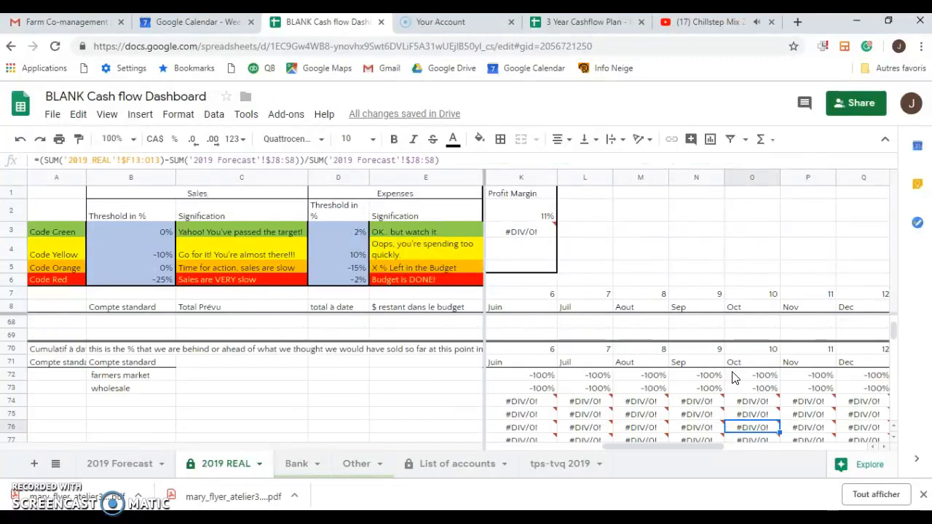
pyautogui.press('Up')
pyautogui.press('Up')
pyautogui.press('Up')
pyautogui.press('Up')
pyautogui.press('Up')
pyautogui.press('Up')
pyautogui.press('Up')
pyautogui.press('Up')
pyautogui.press('Up')
pyautogui.press('Up')
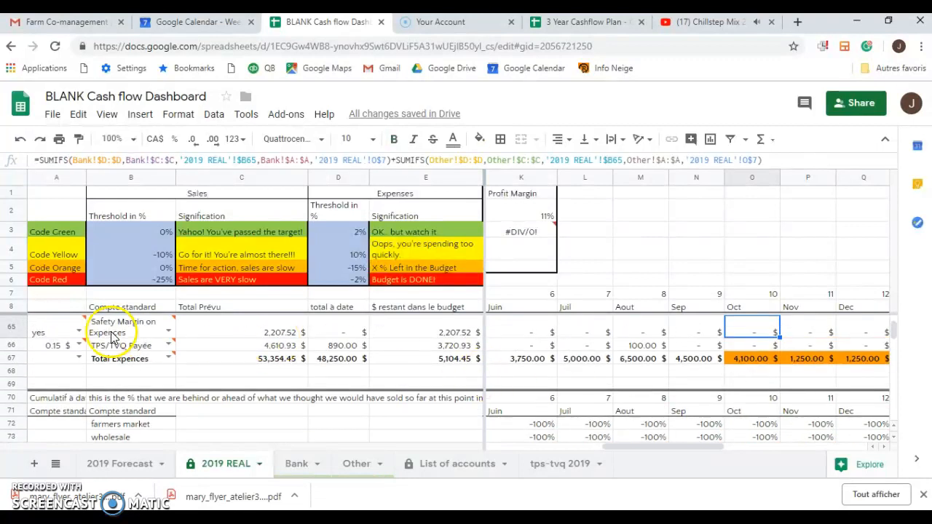
# Examine the Total Expences row from its planned total through the monthly totals for January to April
pyautogui.click(13, 359)
pyautogui.press('Right')
pyautogui.press('Right')
pyautogui.press('Right')
pyautogui.press('Right')
pyautogui.press('Right')
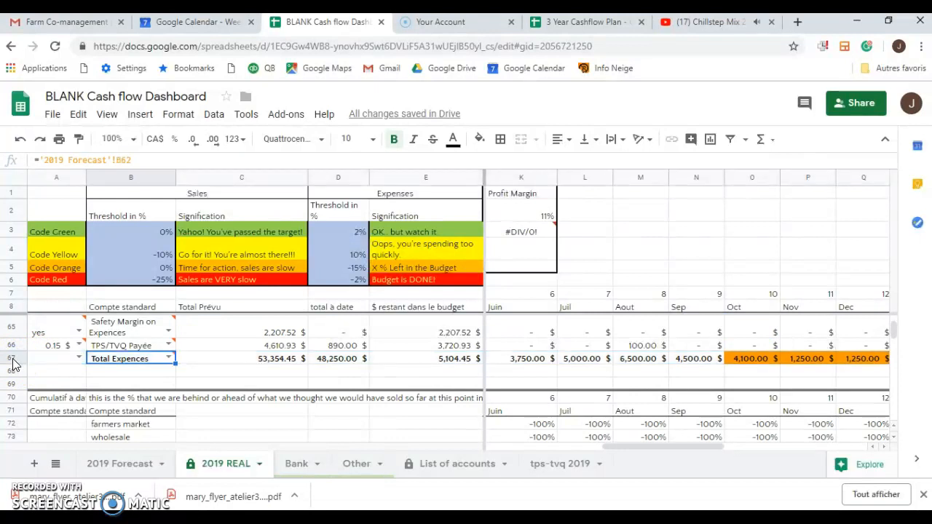
pyautogui.press('Right')
pyautogui.press('Right')
pyautogui.press('Right')
pyautogui.press('Down')
pyautogui.press('Down')
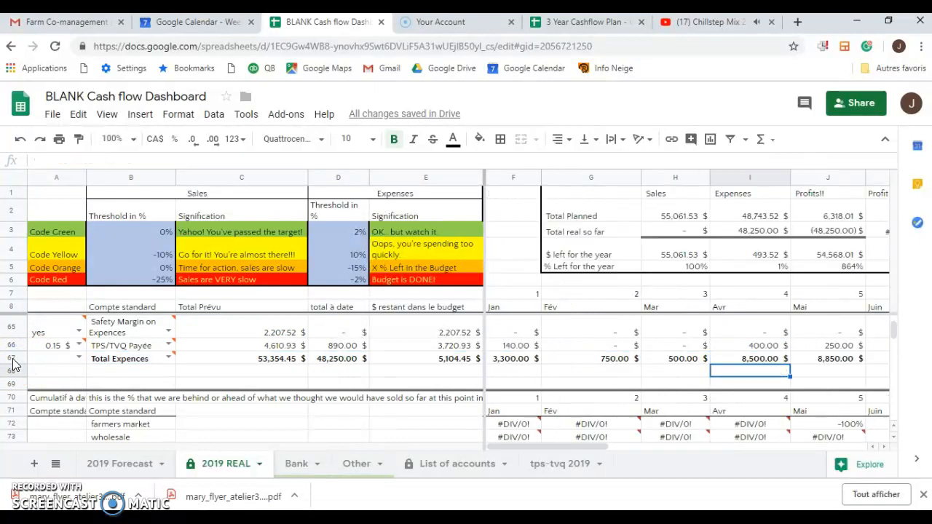
# Look over the cumulative percentage section below the totals and the expense rows above them
pyautogui.press('Down')
pyautogui.press('Down')
pyautogui.press('Down')
pyautogui.press('Down')
pyautogui.press('Down')
pyautogui.press('Down')
pyautogui.press('Down')
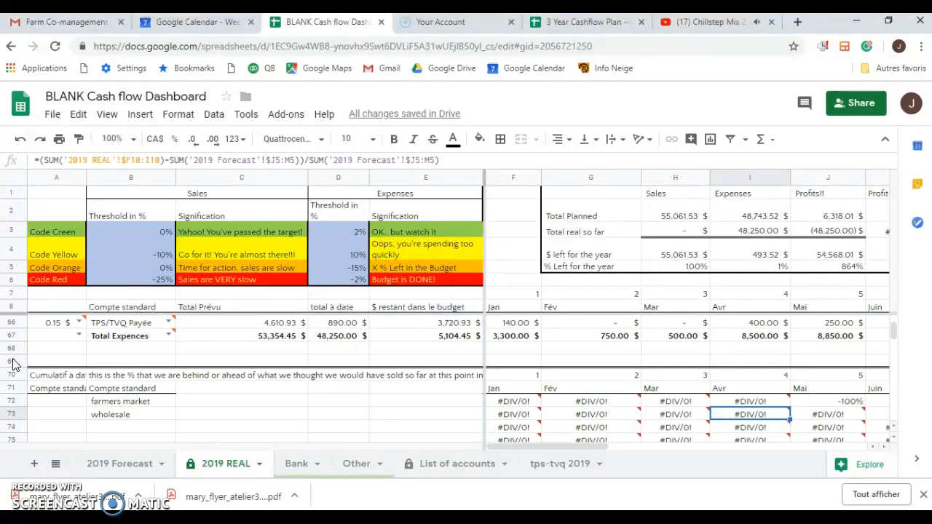
pyautogui.press('Up')
pyautogui.press('Up')
pyautogui.press('Up')
pyautogui.press('Up')
pyautogui.press('Up')
pyautogui.press('Up')
pyautogui.press('Up')
pyautogui.press('Up')
pyautogui.press('Up')
pyautogui.press('Up')
pyautogui.press('Up')
pyautogui.press('Up')
pyautogui.press('Up')
pyautogui.press('Up')
pyautogui.press('Up')
pyautogui.press('Up')
pyautogui.press('Up')
pyautogui.press('Up')
# Return to the Total Expences row in 2019 REAL and follow its monthly totals from April to July
pyautogui.press('Down')
pyautogui.press('Down')
pyautogui.press('Down')
pyautogui.press('Down')
pyautogui.press('Down')
pyautogui.press('Down')
pyautogui.press('Down')
pyautogui.press('Down')
pyautogui.press('Down')
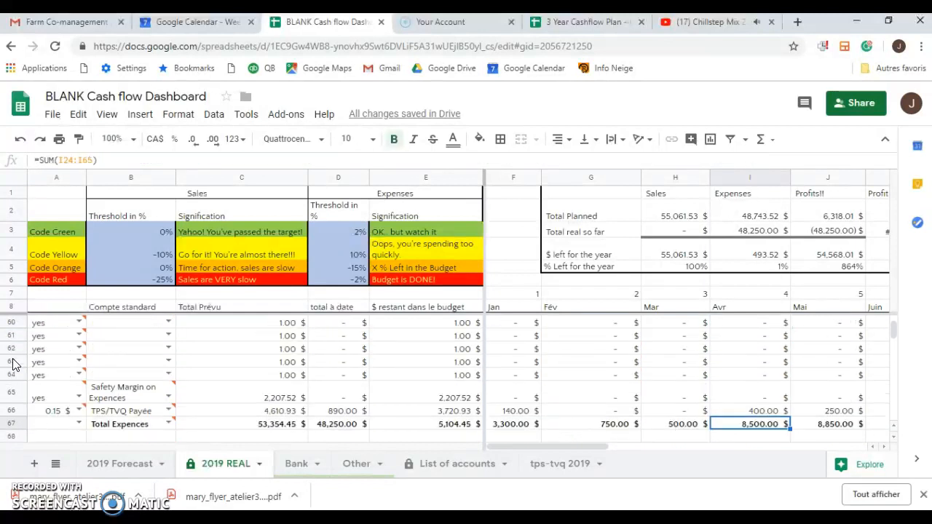
pyautogui.scroll(-1, 13, 364)
pyautogui.press('Right')
pyautogui.press('Right')
pyautogui.press('Right')
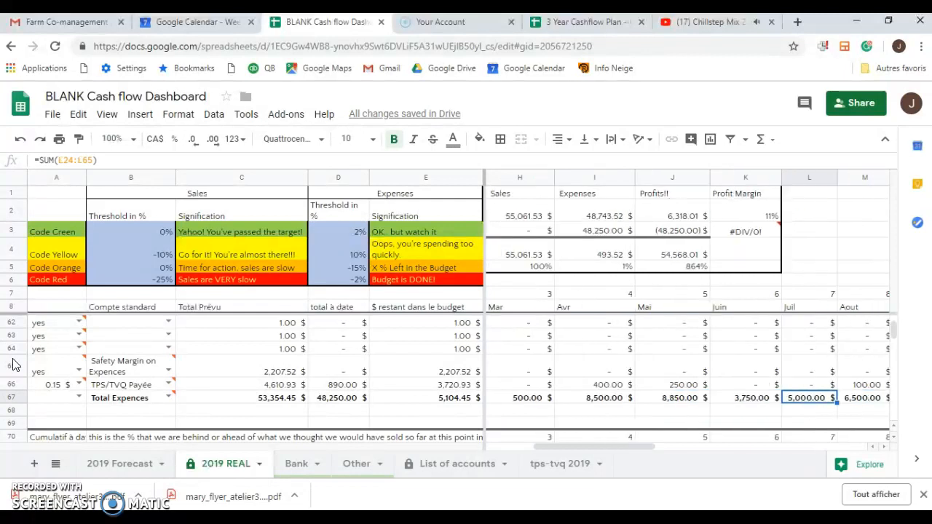
# Go back to the start of the Total Expences row and compare its planned total with the totals for the first months
pyautogui.press('Left')
pyautogui.press('Left')
pyautogui.press('Left')
pyautogui.press('Left')
pyautogui.press('Left')
pyautogui.press('Left')
pyautogui.press('Left')
pyautogui.press('Left')
pyautogui.press('Left')
pyautogui.press('Left')
pyautogui.press('Left')
pyautogui.press('Right')
pyautogui.press('Right')
pyautogui.press('Right')
pyautogui.press('Right')
pyautogui.press('Right')
pyautogui.press('Right')
pyautogui.press('Right')
pyautogui.press('Right')
pyautogui.press('Right')
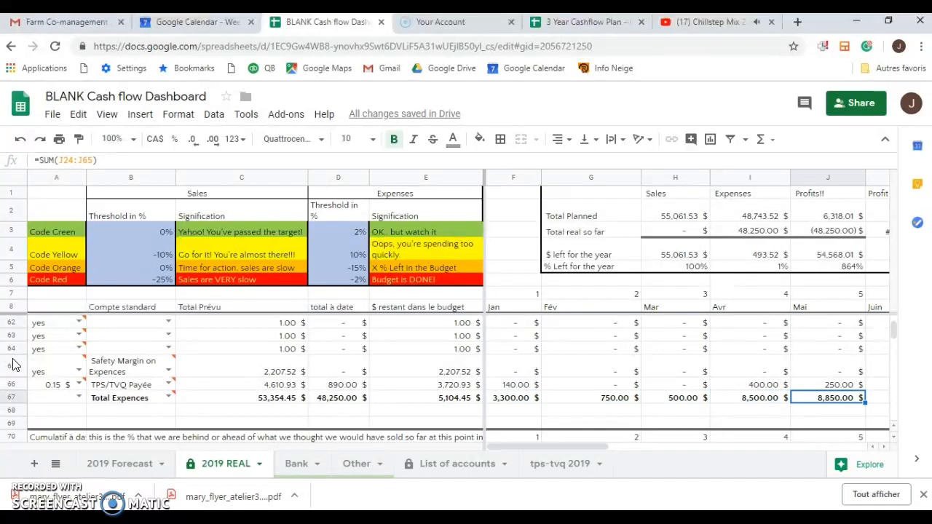
pyautogui.press('Right')
pyautogui.press('Left')
pyautogui.press('Left')
pyautogui.press('Left')
pyautogui.press('Right')
pyautogui.press('Right')
pyautogui.press('Right')
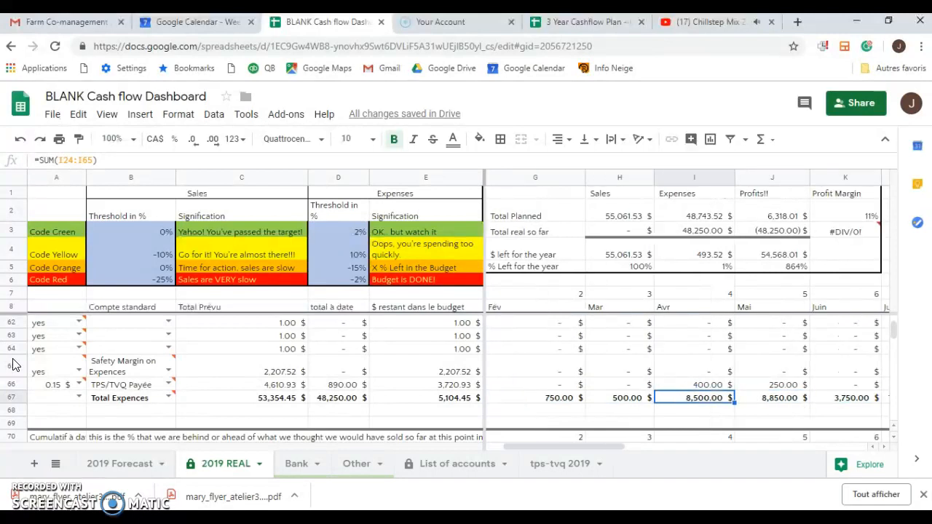
# Check the colour codes of the Total Expences row for October, November and December
pyautogui.press('Right')
pyautogui.press('Right')
pyautogui.press('Right')
pyautogui.press('Right')
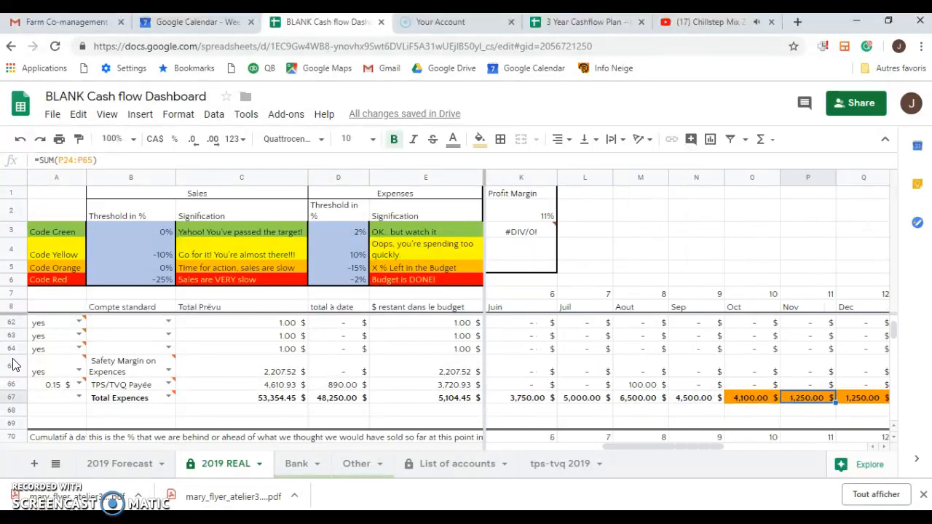
pyautogui.press('Right')
pyautogui.press('Right')
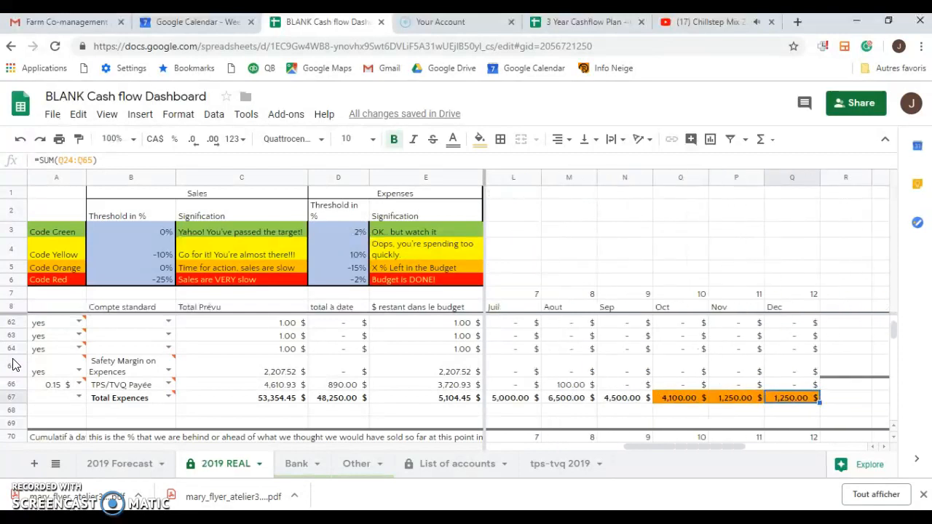
pyautogui.press('Left')
pyautogui.press('Left')
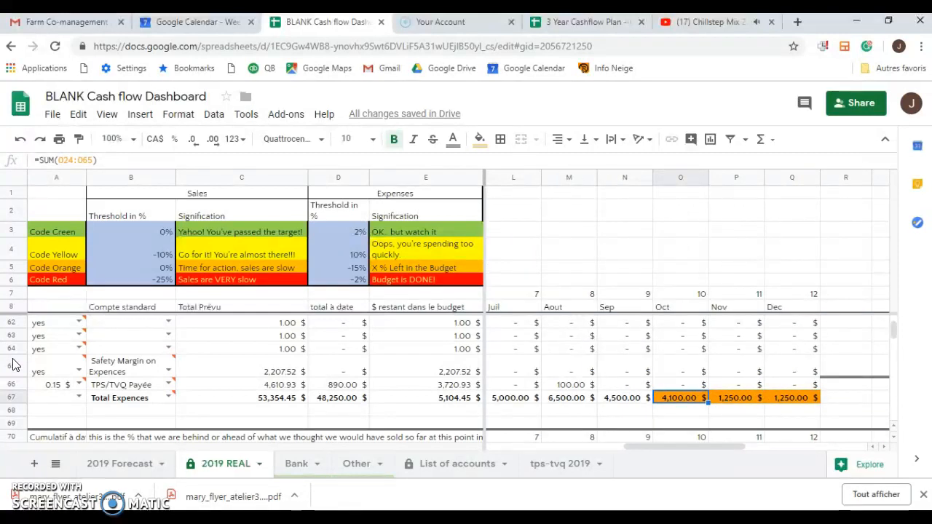
pyautogui.press('Right')
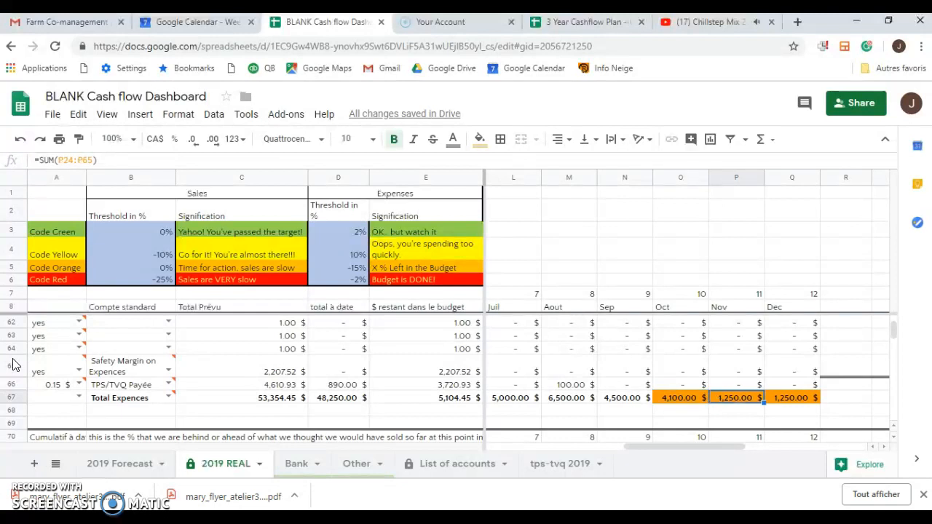
pyautogui.press('Right')
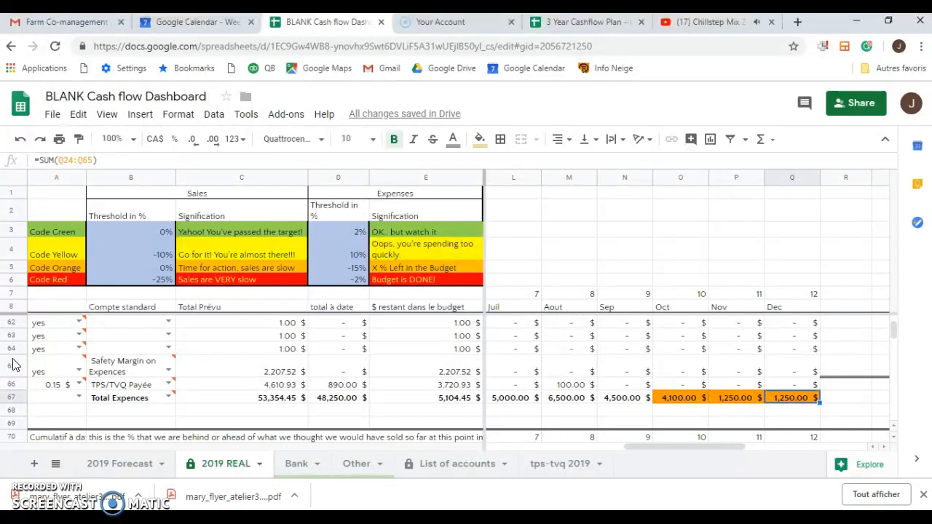
# Look up through the December expense column from Total Expences to the beginning of the 2019 REAL sheet
pyautogui.press('Up')
pyautogui.press('Up')
pyautogui.press('Up')
pyautogui.press('Up')
pyautogui.press('Up')
pyautogui.press('Up')
pyautogui.press('Up')
pyautogui.press('Up')
pyautogui.press('Up')
pyautogui.press('Up')
pyautogui.press('Up')
pyautogui.press('Up')
pyautogui.press('Up')
pyautogui.press('Up')
pyautogui.press('Up')
pyautogui.press('Up')
pyautogui.press('Up')
pyautogui.press('Up')
pyautogui.press('Up')
pyautogui.press('Up')
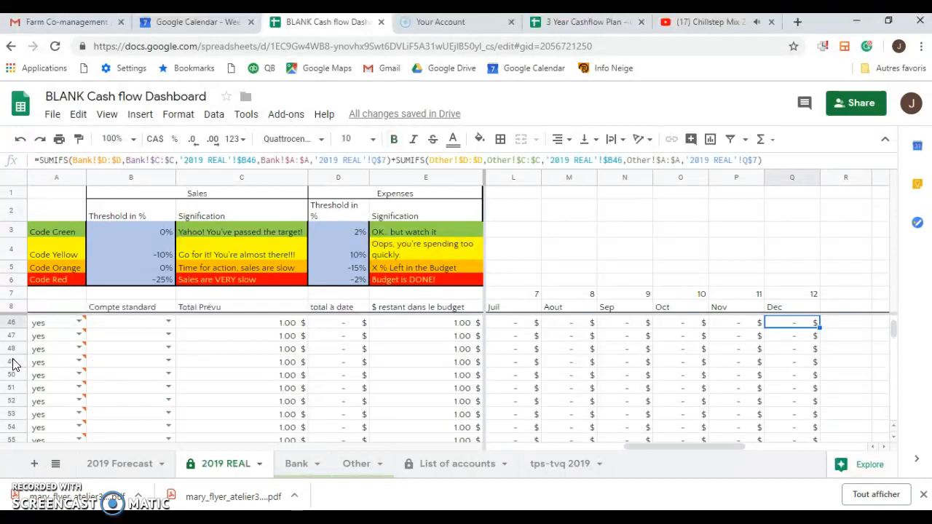
pyautogui.press('Up')
pyautogui.press('Up')
pyautogui.press('Up')
pyautogui.press('Up')
pyautogui.press('Up')
pyautogui.press('Up')
pyautogui.press('Up')
pyautogui.press('Up')
pyautogui.press('Up')
pyautogui.press('Up')
pyautogui.press('Up')
pyautogui.press('Up')
pyautogui.press('Up')
pyautogui.press('Up')
pyautogui.press('Up')
pyautogui.press('Up')
pyautogui.press('Up')
pyautogui.press('Up')
pyautogui.press('Up')
pyautogui.press('Up')
# Examine the wholesale sales row from December back through the months to its planned total and account name
pyautogui.press('Down')
pyautogui.press('Down')
pyautogui.press('Down')
pyautogui.press('Down')
pyautogui.press('Down')
pyautogui.press('Down')
pyautogui.press('Down')
pyautogui.press('Down')
pyautogui.press('Left')
pyautogui.press('Left')
pyautogui.press('Left')
pyautogui.press('Left')
pyautogui.press('Left')
pyautogui.press('Left')
pyautogui.press('Left')
pyautogui.press('Left')
pyautogui.press('Left')
pyautogui.press('Left')
pyautogui.press('Left')
pyautogui.press('Left')
pyautogui.press('Left')
pyautogui.press('Left')
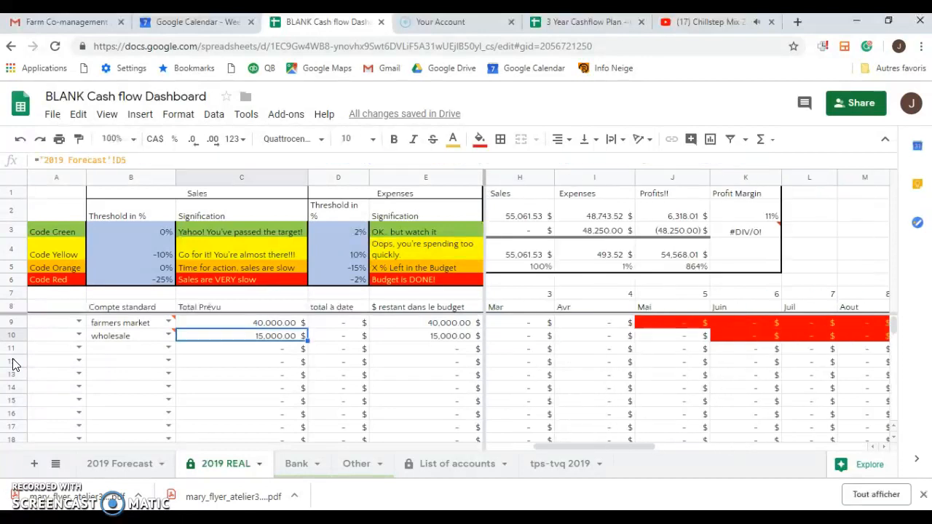
pyautogui.press('Left')
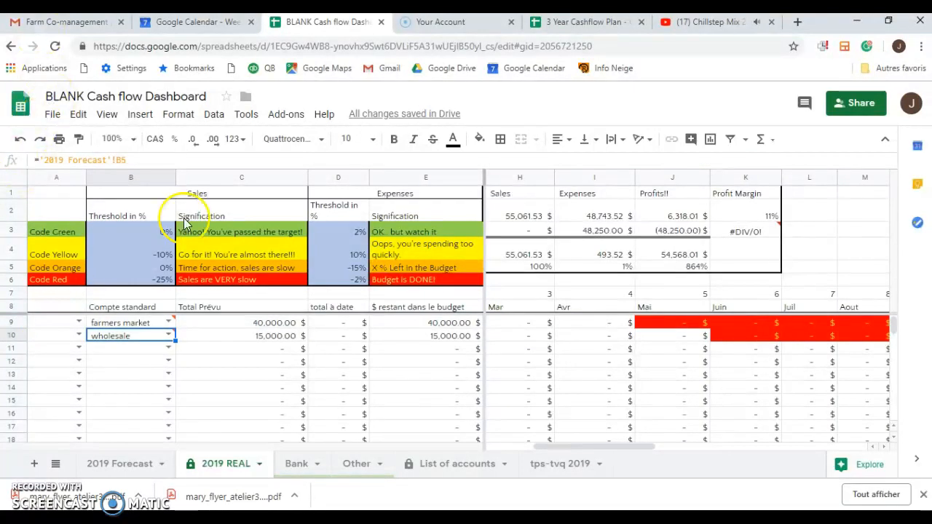
# Review the meaning of each sales colour code in turn, from Code Red up to Code Green
pyautogui.click(216, 281)
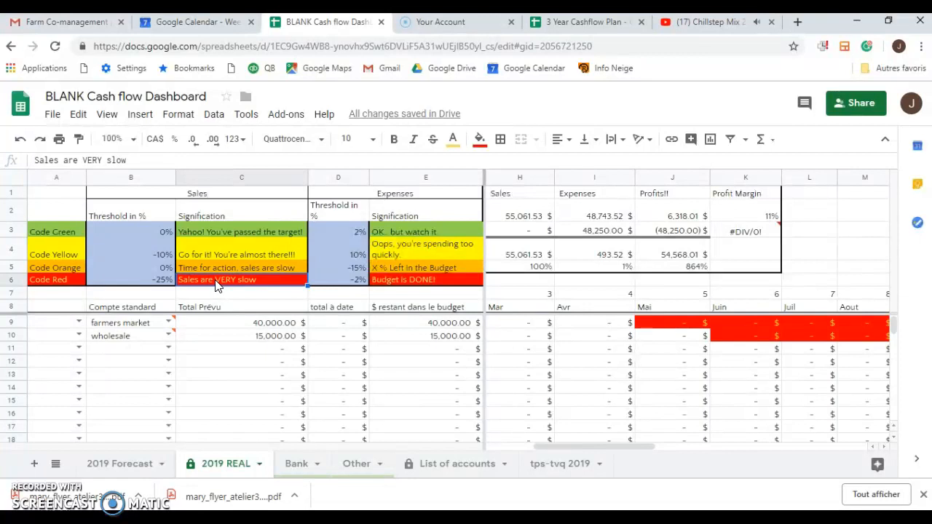
pyautogui.press('Up')
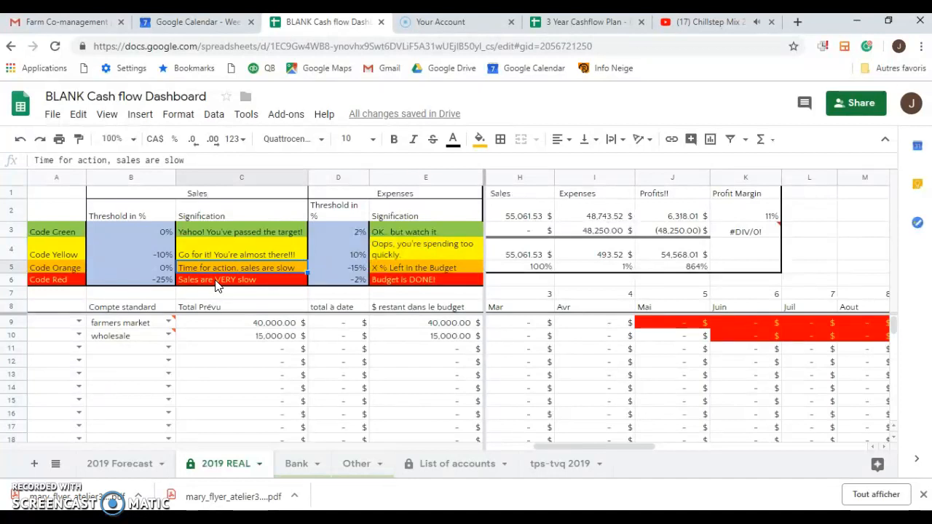
pyautogui.press('Up')
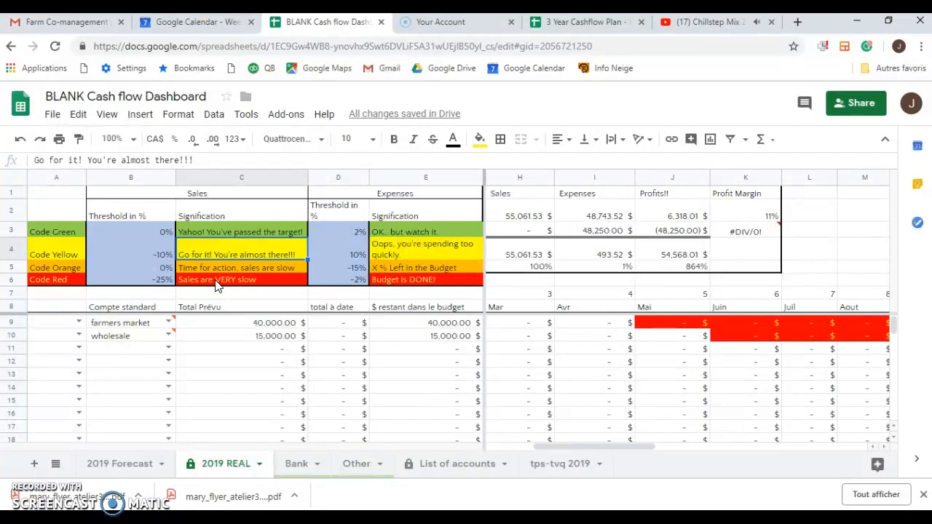
pyautogui.press('Up')
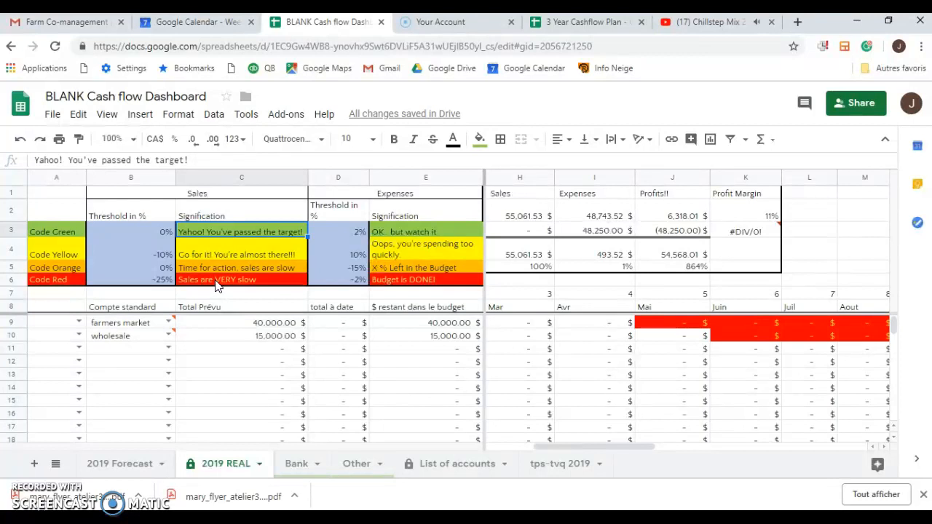
# Open the 2019 Forecast sheet and go up to the beginning of the 2019 Total Forecasts column
pyautogui.click(141, 464)
pyautogui.click(374, 296)
pyautogui.press('Up')
pyautogui.press('Up')
pyautogui.press('Up')
pyautogui.press('Up')
pyautogui.press('Up')
pyautogui.press('Up')
pyautogui.press('Up')
pyautogui.press('Up')
pyautogui.press('Up')
pyautogui.press('Up')
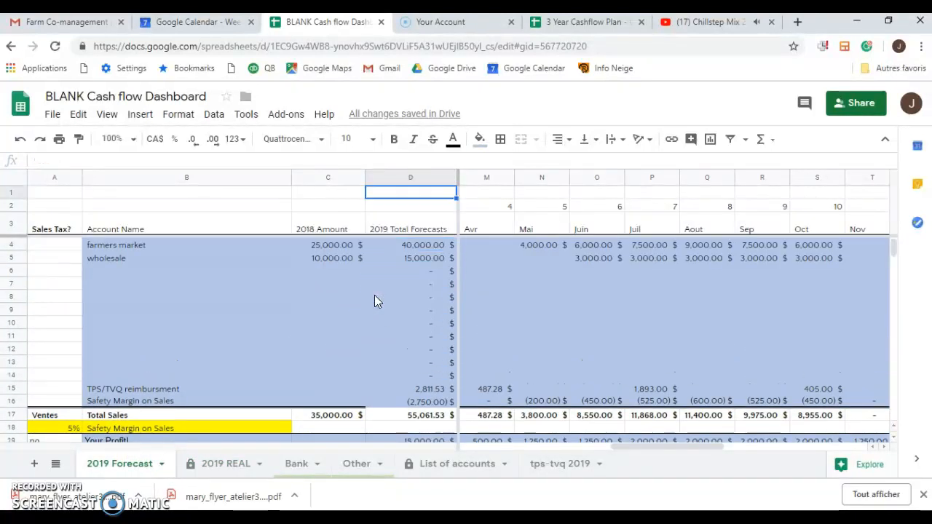
# Examine the monthly farmers market forecasts across the year, returning from December to May, June and July
pyautogui.press('Down')
pyautogui.press('Right')
pyautogui.press('Right')
pyautogui.press('Right')
pyautogui.press('Right')
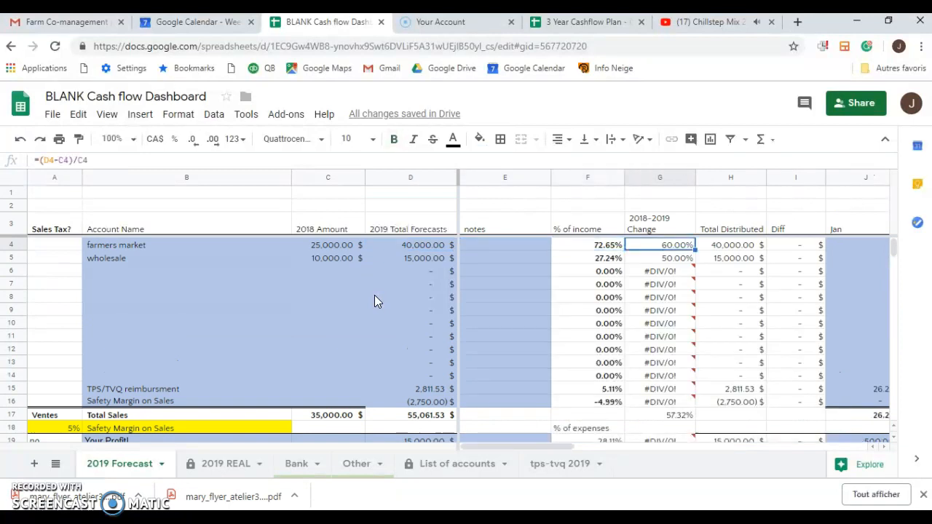
pyautogui.press('Right')
pyautogui.press('Right')
pyautogui.press('Right')
pyautogui.press('Right')
pyautogui.press('Right')
pyautogui.press('Right')
pyautogui.press('Right')
pyautogui.press('Right')
pyautogui.press('Right')
pyautogui.press('Right')
pyautogui.press('Right')
pyautogui.press('Right')
pyautogui.press('Right')
pyautogui.press('Right')
pyautogui.press('Left')
pyautogui.press('Left')
pyautogui.press('Left')
pyautogui.press('Left')
pyautogui.press('Left')
pyautogui.press('Left')
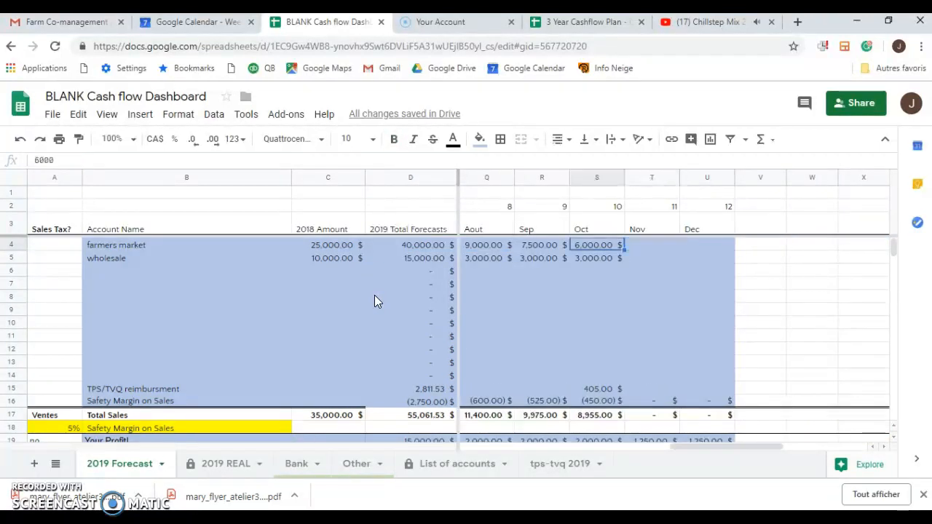
pyautogui.press('Left')
pyautogui.press('Left')
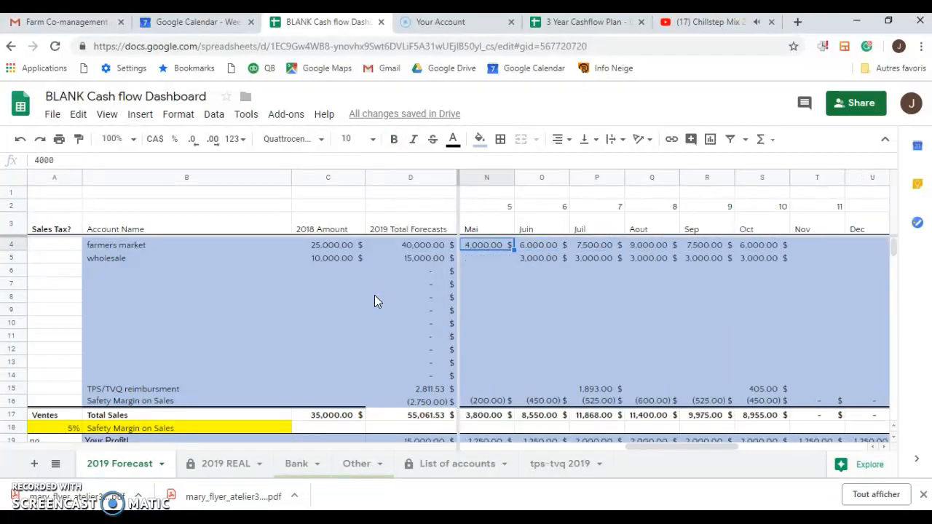
pyautogui.press('Right')
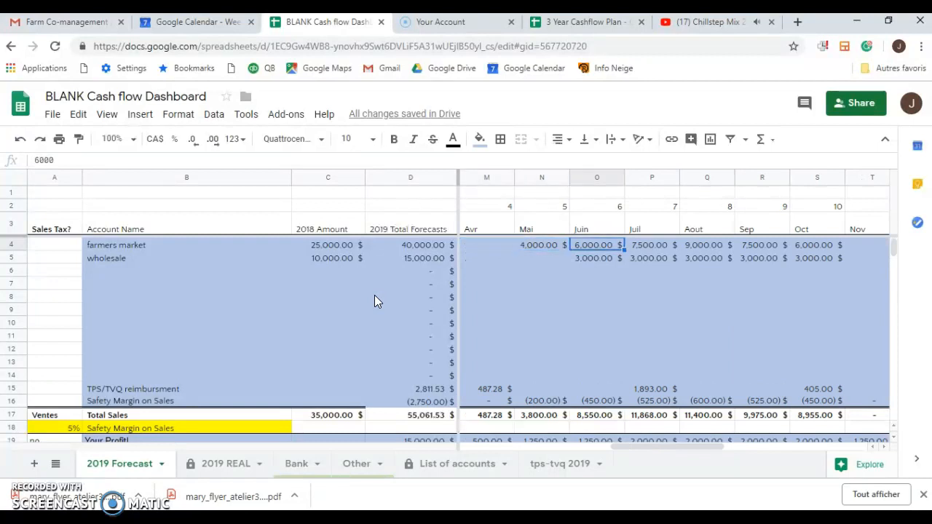
pyautogui.press('Right')
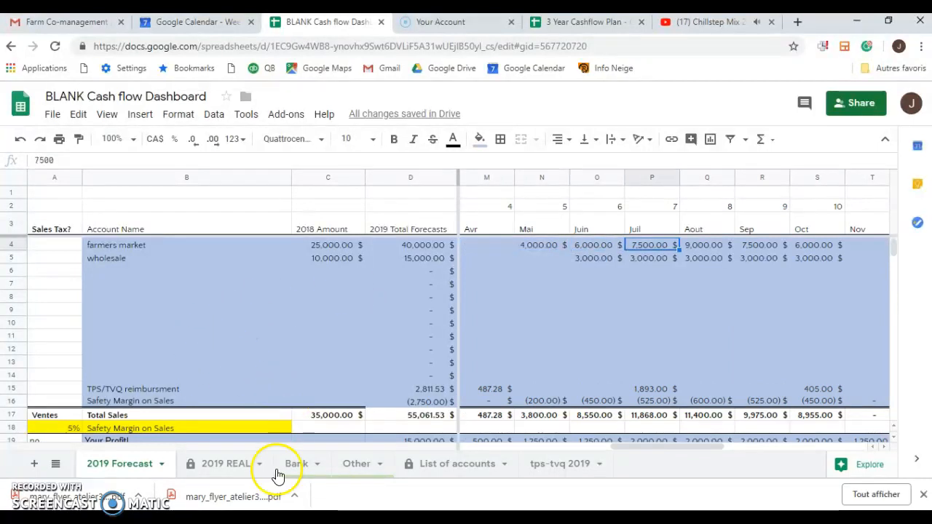
# Start a new entry below Seeds on the Other sheet with the date 30 May
pyautogui.click(359, 469)
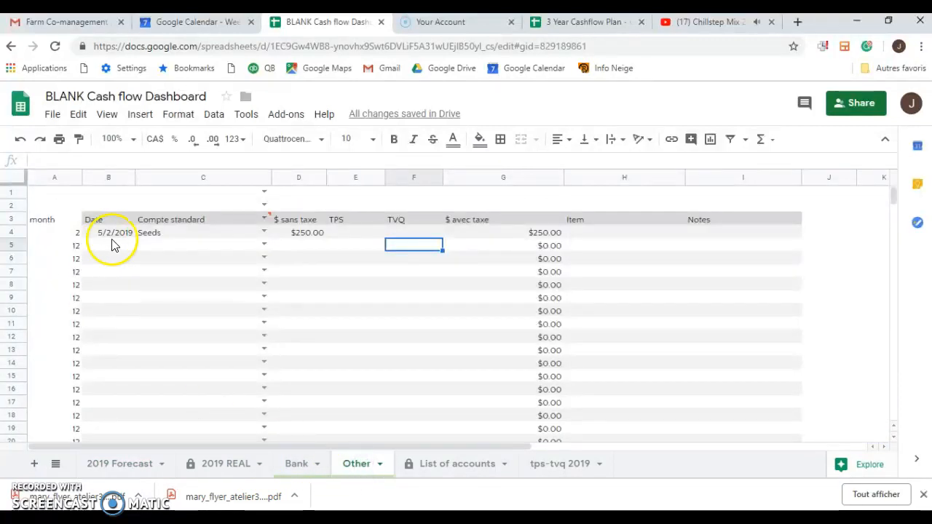
pyautogui.click(115, 234)
pyautogui.click(118, 248)
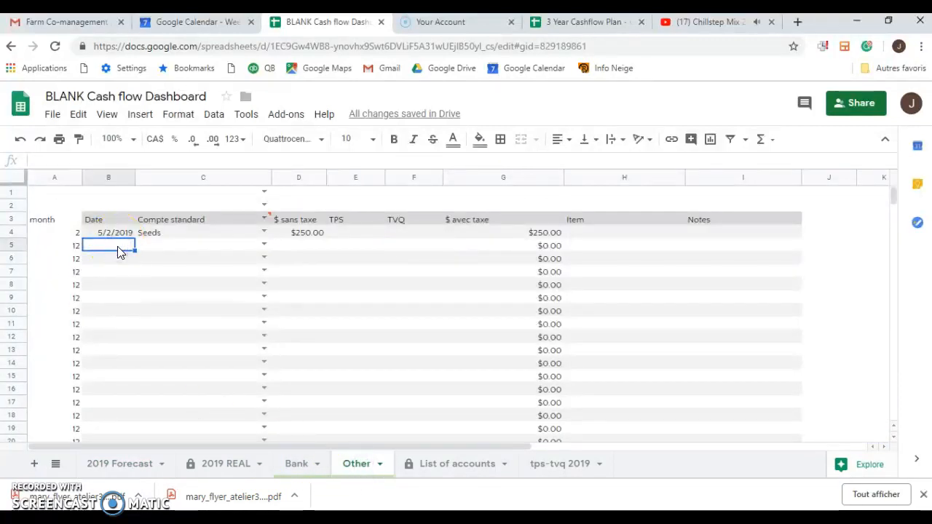
pyautogui.write('may 4')
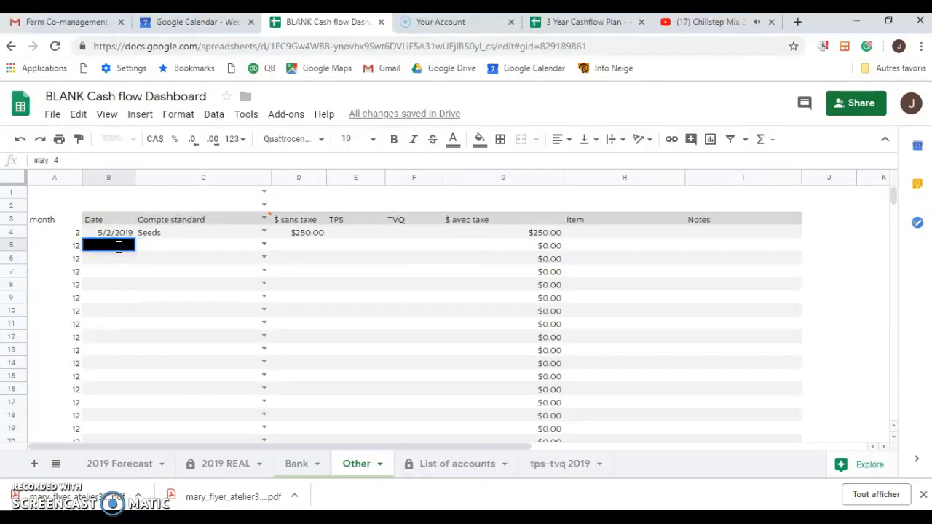
pyautogui.press('BackSpace')
pyautogui.press('BackSpace')
pyautogui.write('310 2019')
pyautogui.press('Tab')
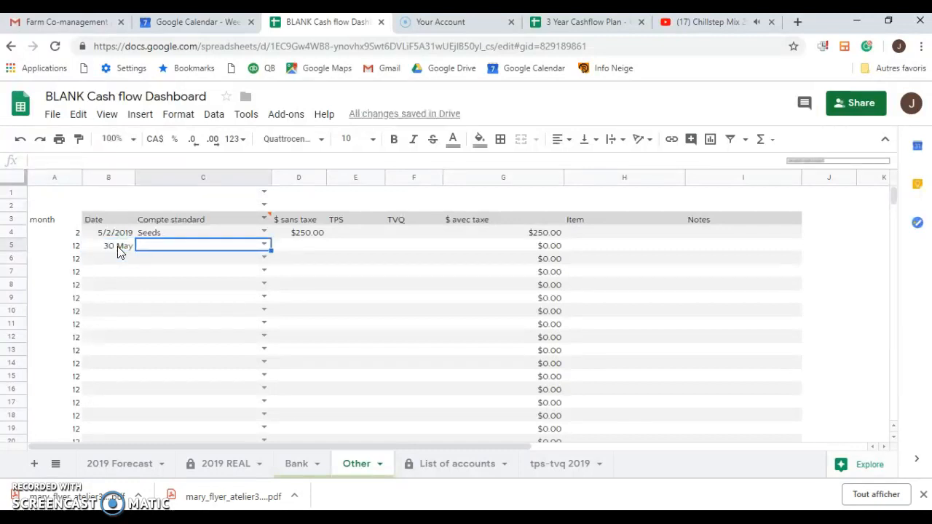
# Assign the 30 May entry to the farmers market account with an amount before tax of 3500
pyautogui.write('farm')
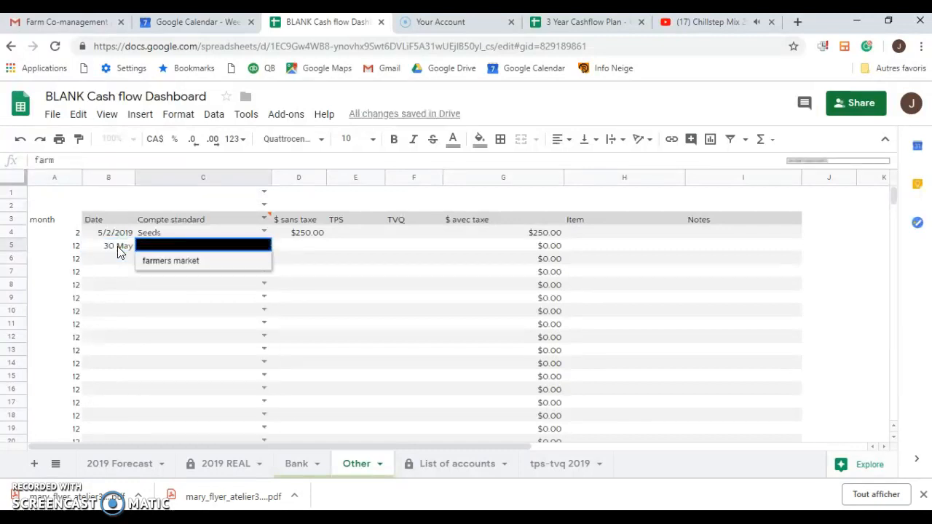
pyautogui.click(158, 262)
pyautogui.click(309, 246)
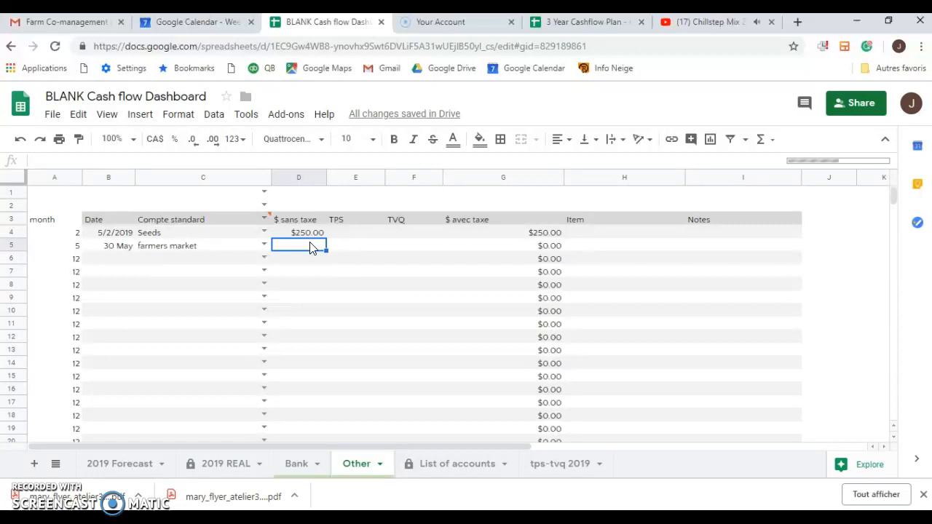
pyautogui.write('3500')
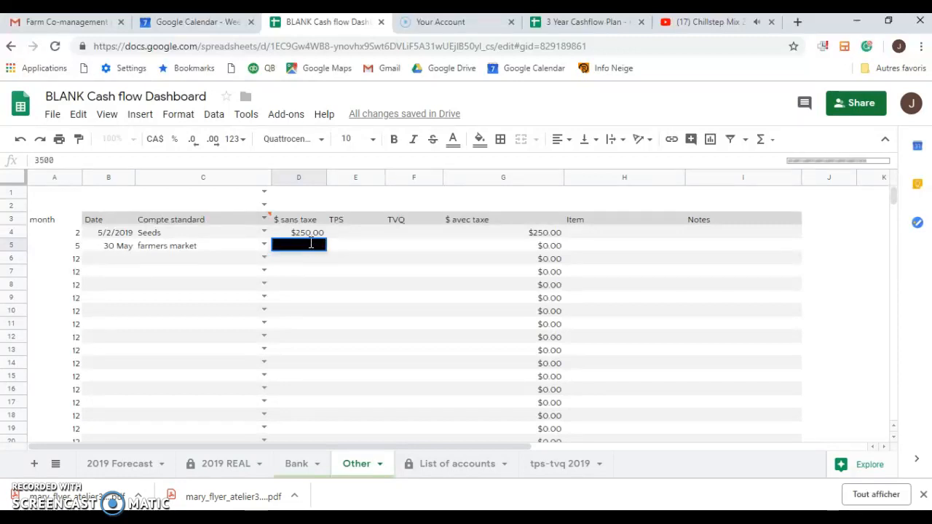
pyautogui.press('Return')
# Check the May farmers market sales and their colour code on the 2019 REAL sheet
pyautogui.click(219, 460)
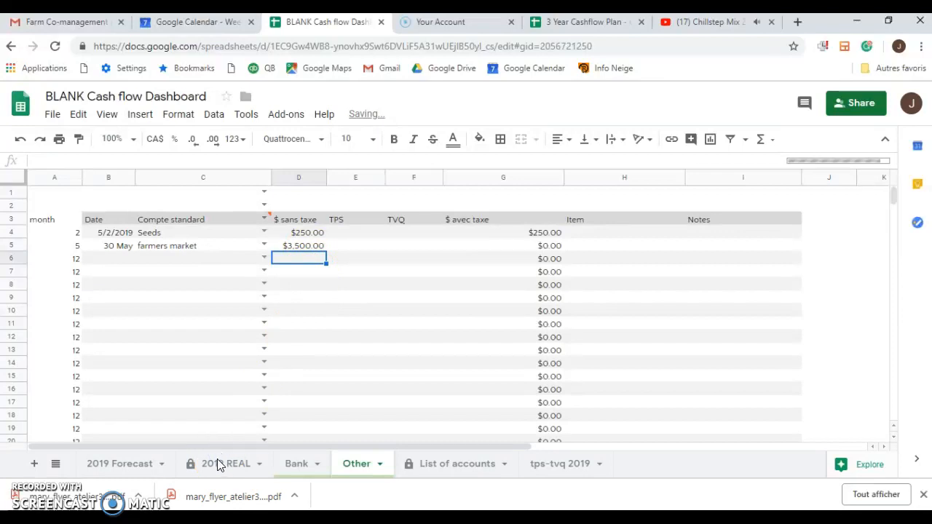
pyautogui.click(217, 459)
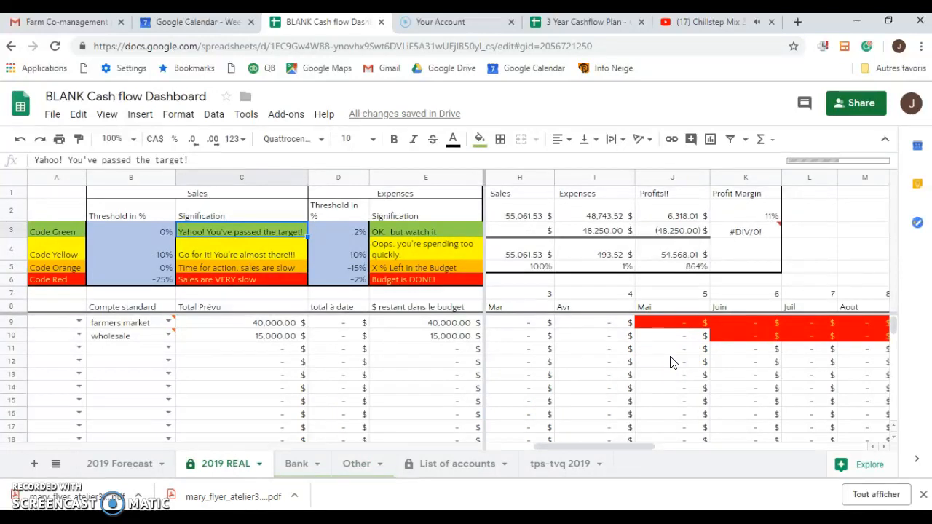
pyautogui.click(674, 335)
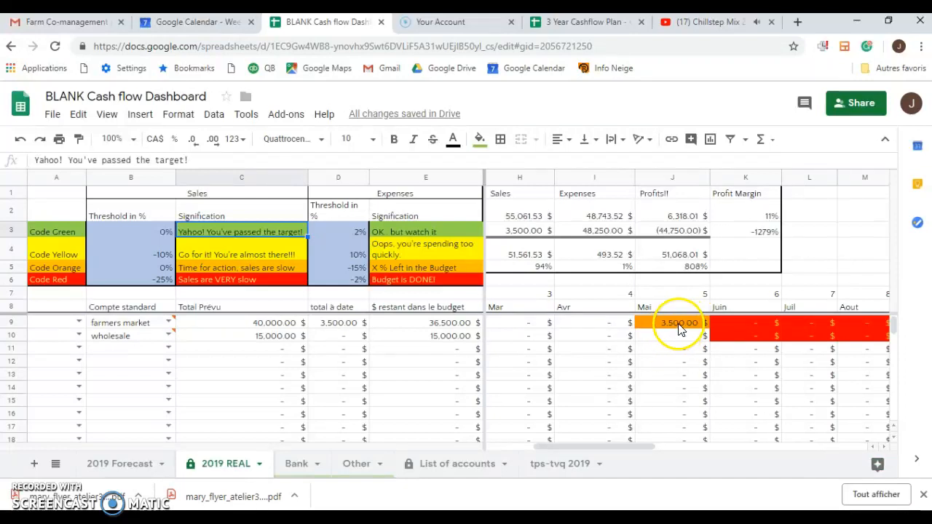
pyautogui.click(680, 325)
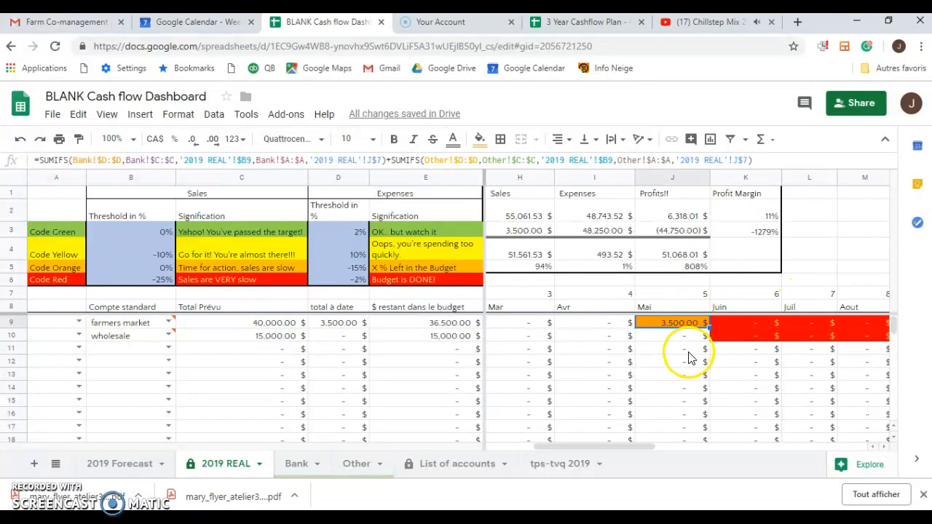
# Compare the colour codes of farmers market and wholesale sales for the months from June onward with those for May
pyautogui.click(744, 325)
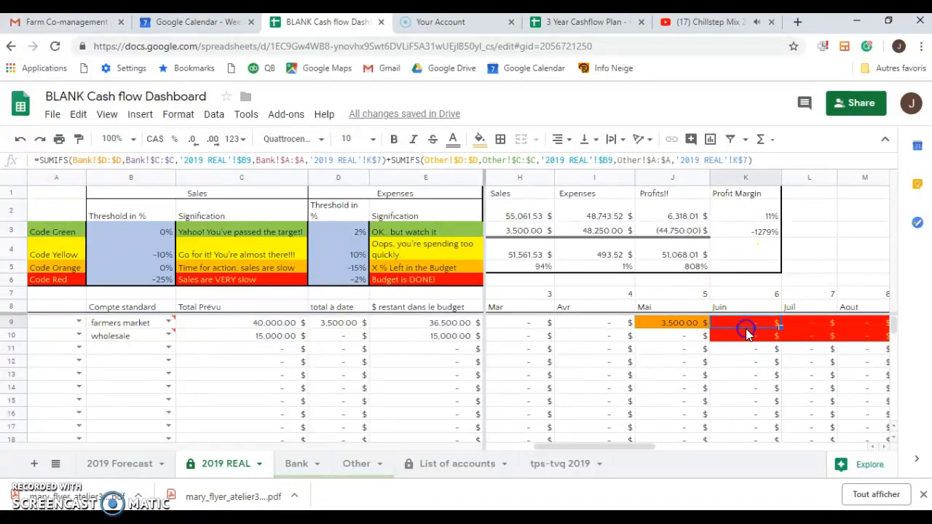
pyautogui.click(749, 340)
pyautogui.press('Right')
pyautogui.press('Right')
pyautogui.press('Right')
pyautogui.press('Left')
pyautogui.press('Left')
pyautogui.press('Left')
pyautogui.press('Left')
pyautogui.press('Left')
pyautogui.press('Up')
pyautogui.press('Right')
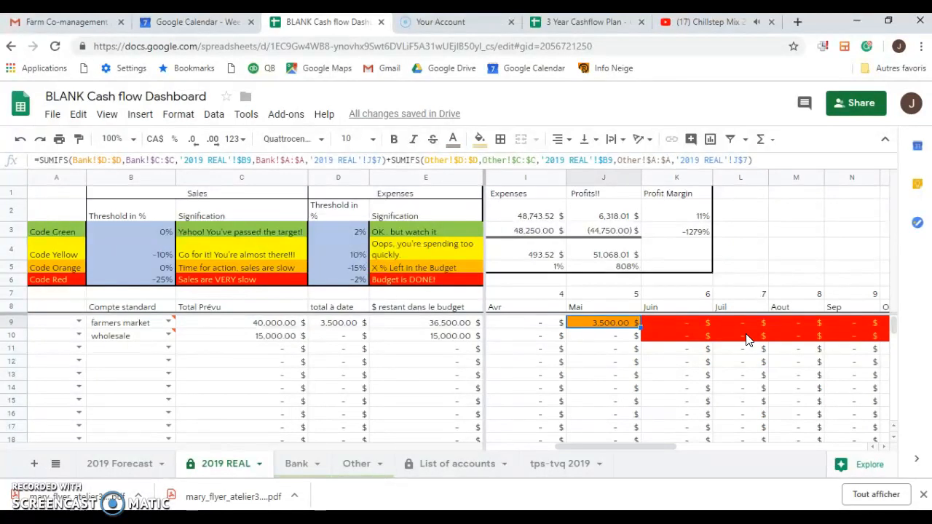
pyautogui.press('Down')
pyautogui.press('Up')
pyautogui.press('Down')
pyautogui.press('Up')
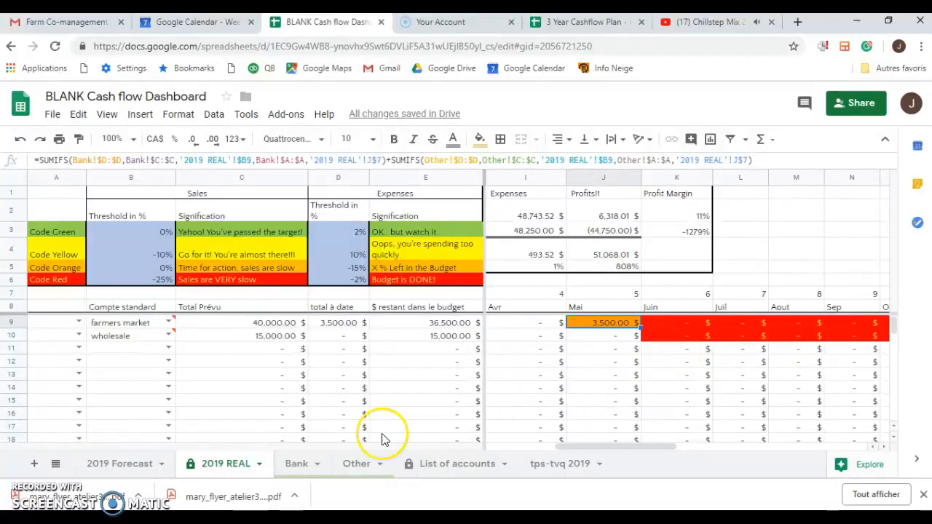
# Compare the May farmers market forecast with the real sales, and look up the June forecast on the 2019 Forecast sheet
pyautogui.click(136, 464)
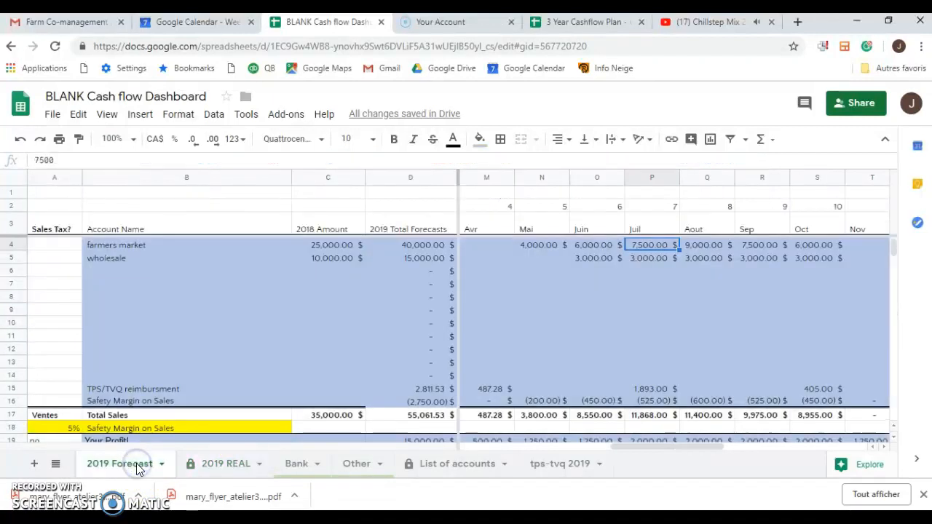
pyautogui.click(539, 246)
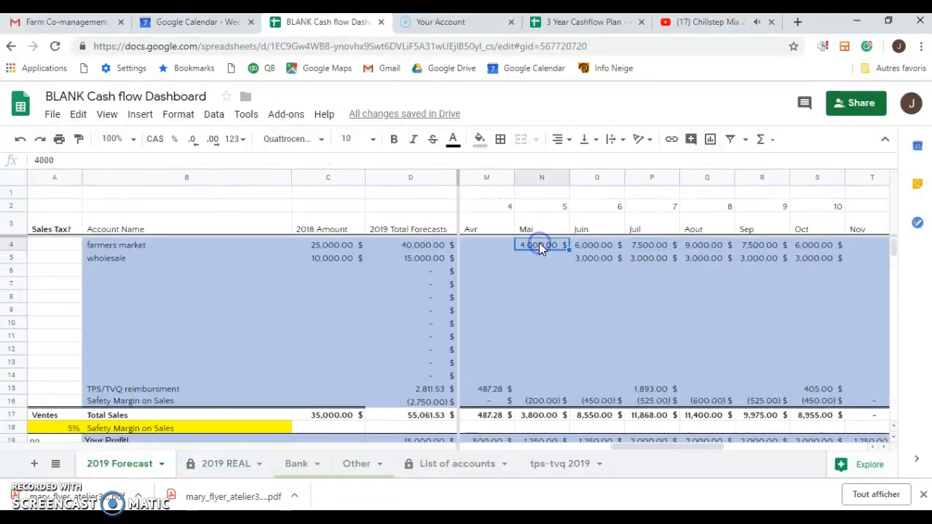
pyautogui.click(214, 464)
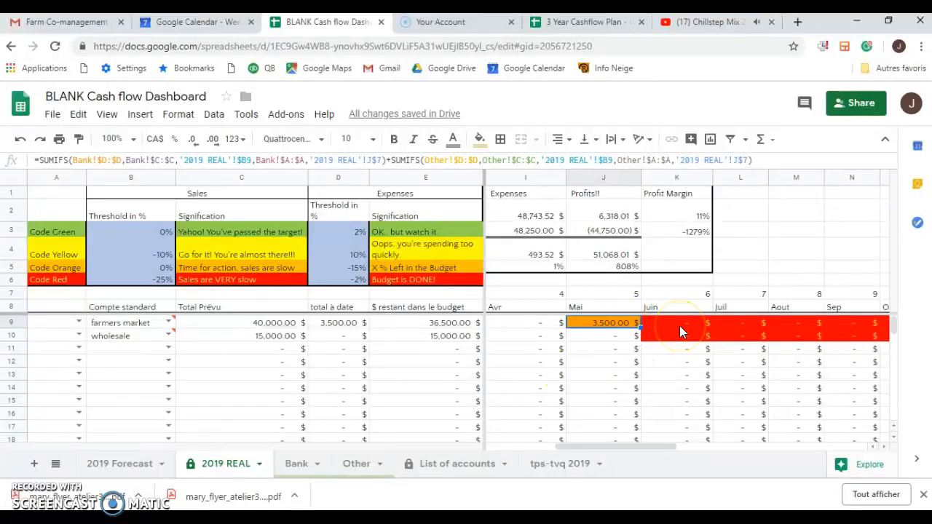
pyautogui.click(131, 465)
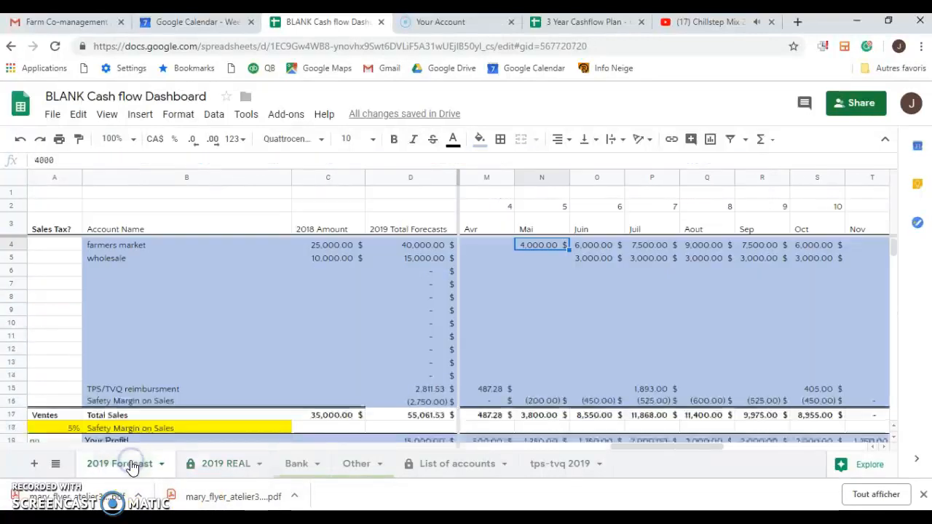
pyautogui.click(589, 246)
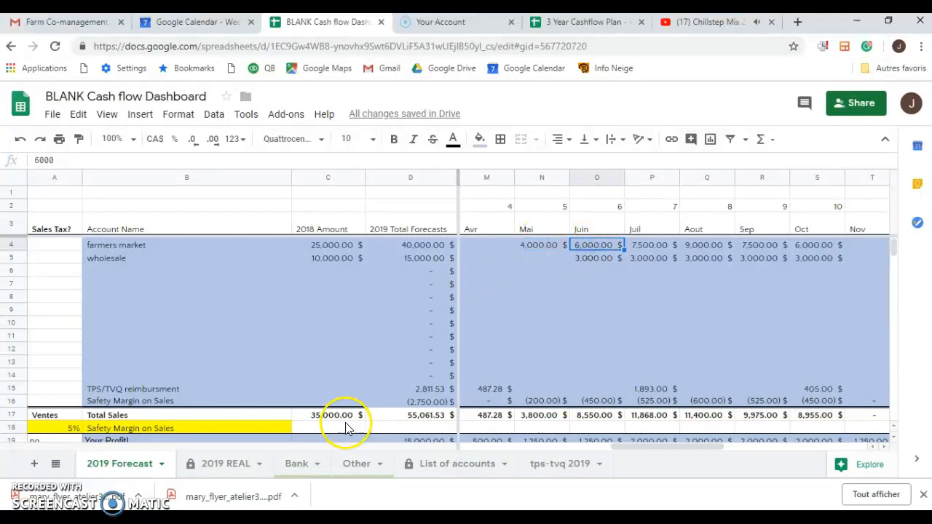
# Start another entry on the Other sheet, below the 30 May one, with the date 30 June
pyautogui.click(357, 466)
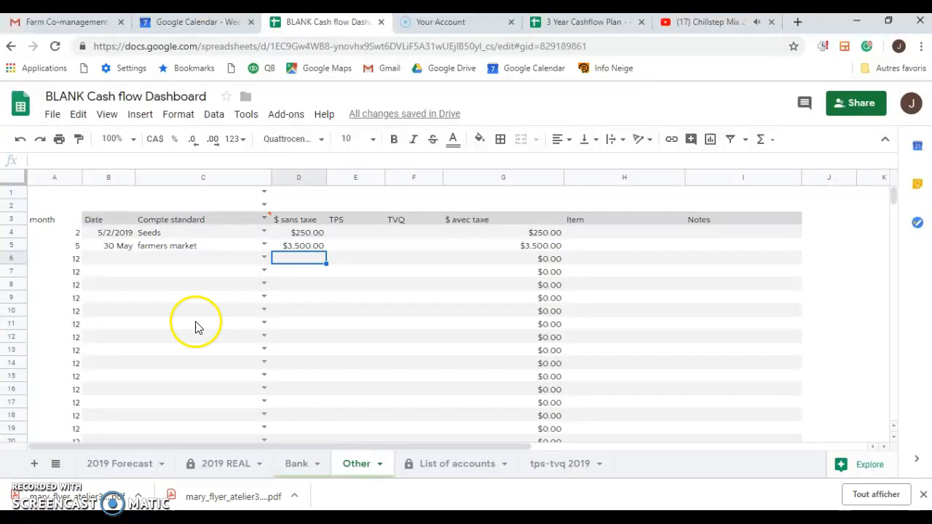
pyautogui.click(116, 257)
pyautogui.write('30')
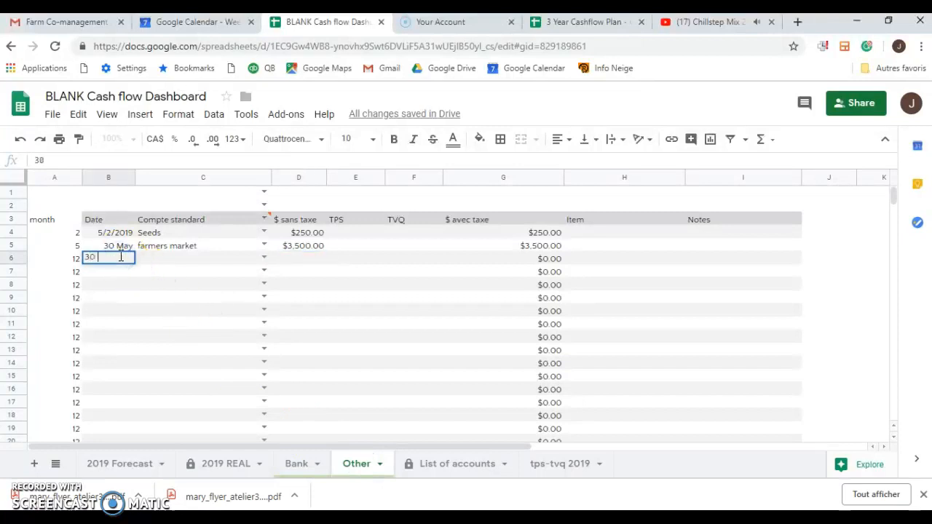
pyautogui.write(' june')
pyautogui.click(167, 263)
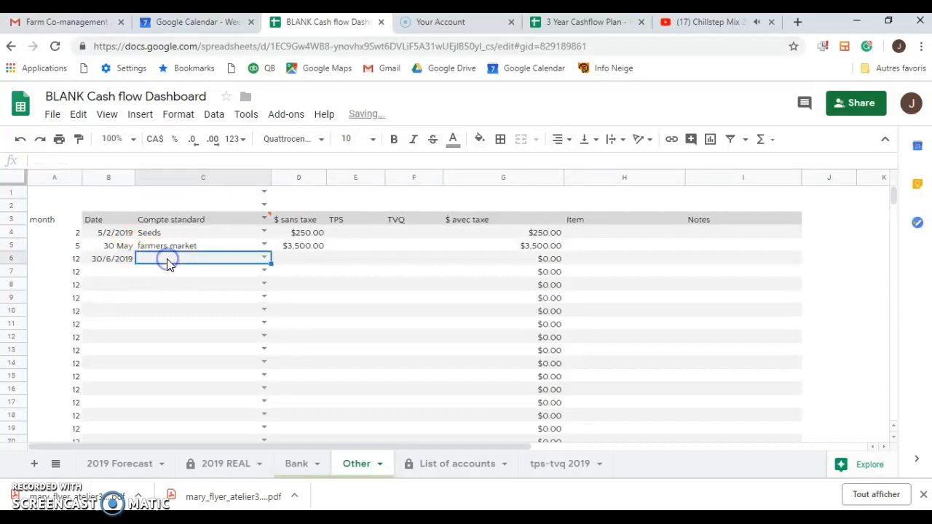
# Try to enter farmers market as the account of the 30 June entry
pyautogui.write('farm')
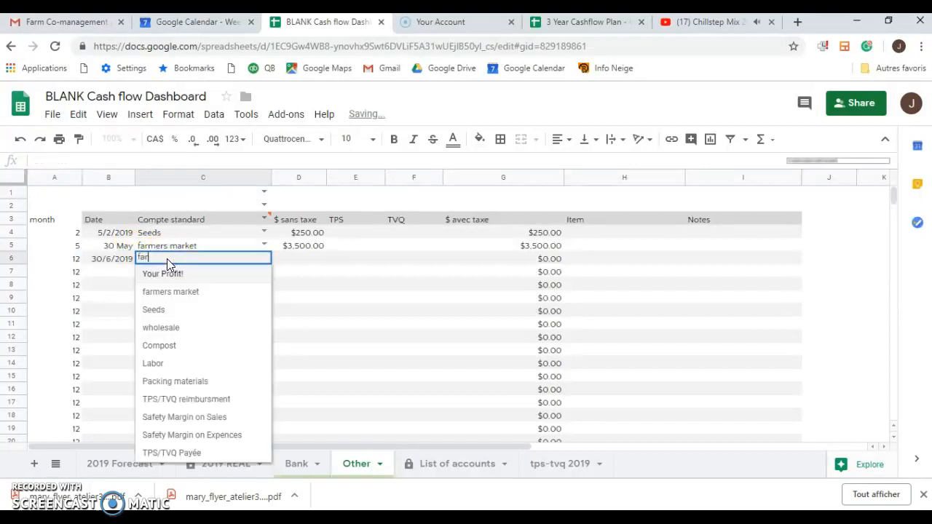
pyautogui.click(176, 294)
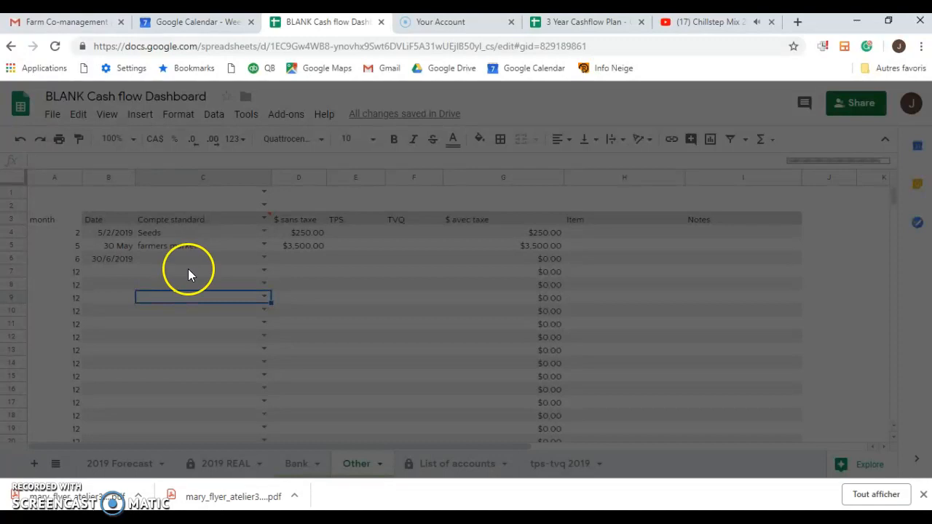
pyautogui.click(615, 319)
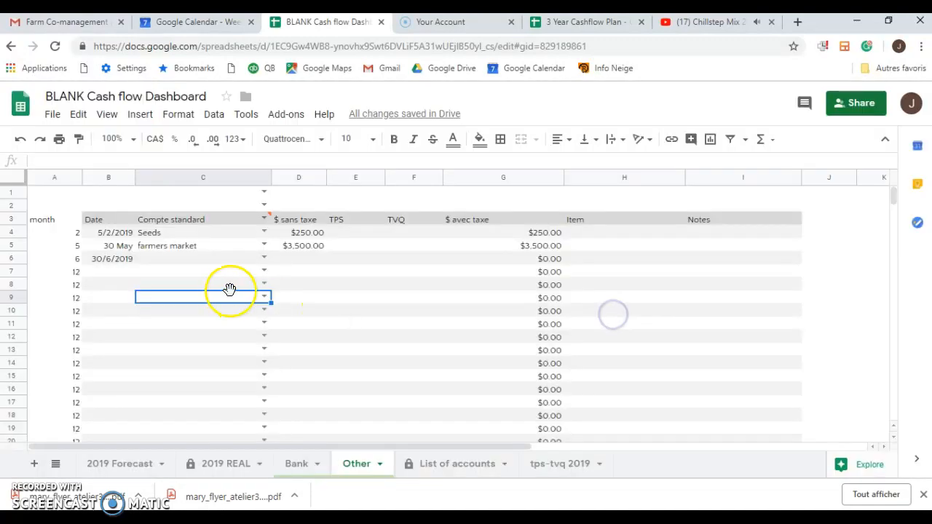
# Choose farmers market from the account choices for the 30 June entry
pyautogui.click(245, 258)
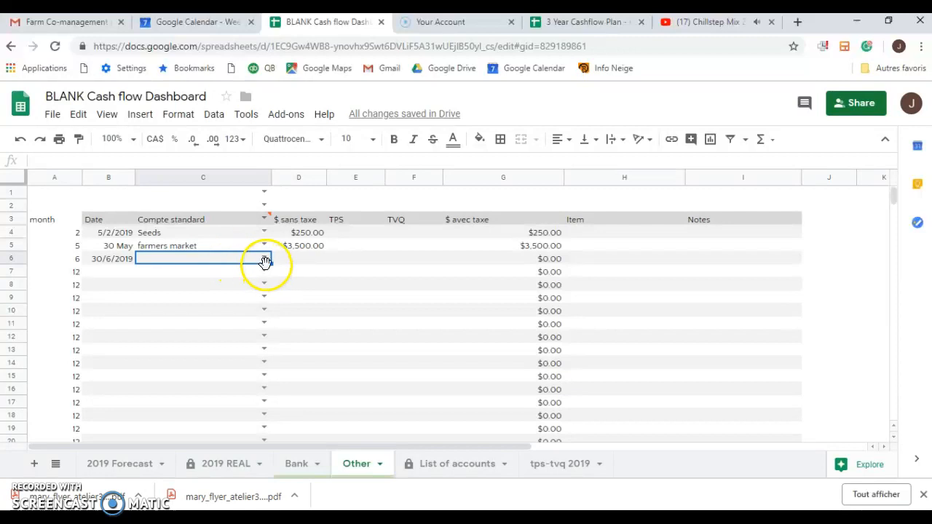
pyautogui.click(266, 261)
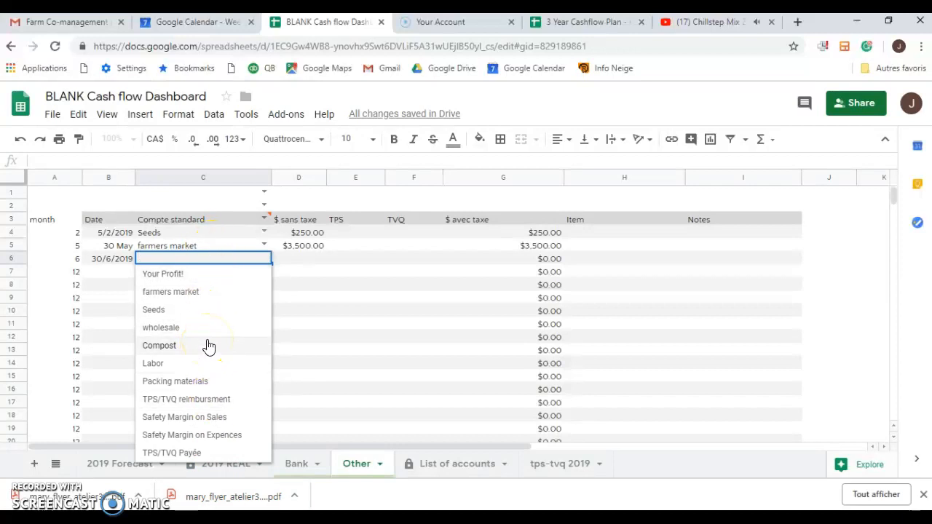
pyautogui.click(203, 293)
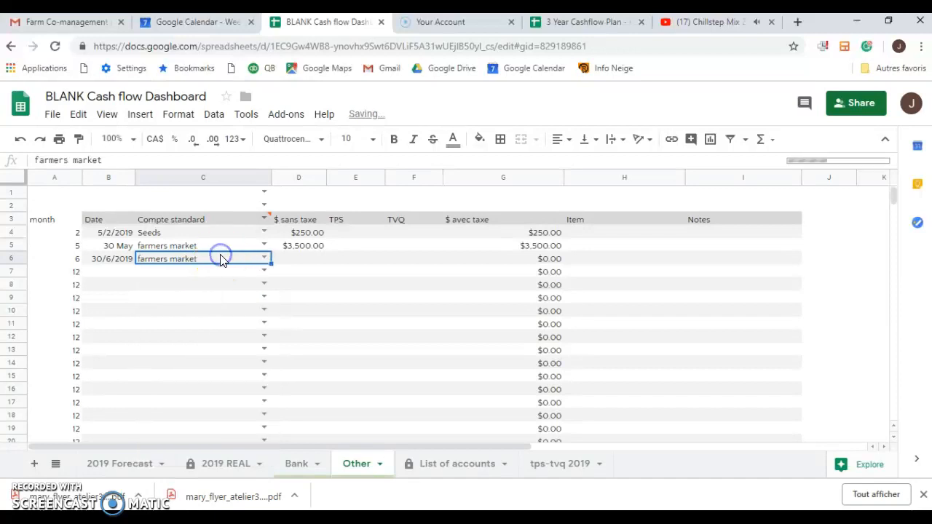
# Clear the account of the 30 June entry and choose farmers market again from the suggestions for "far"
pyautogui.doubleClick(220, 260)
pyautogui.press('BackSpace')
pyautogui.press('BackSpace')
pyautogui.press('BackSpace')
pyautogui.press('BackSpace')
pyautogui.press('BackSpace')
pyautogui.press('BackSpace')
pyautogui.press('BackSpace')
pyautogui.press('BackSpace')
pyautogui.press('BackSpace')
pyautogui.press('BackSpace')
pyautogui.press('BackSpace')
pyautogui.press('BackSpace')
pyautogui.press('BackSpace')
pyautogui.press('BackSpace')
pyautogui.write('far')
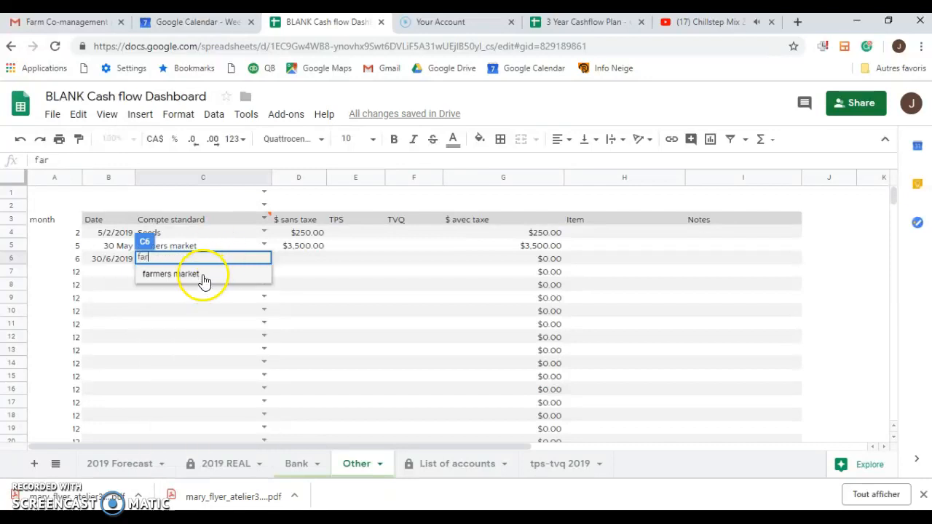
pyautogui.click(202, 275)
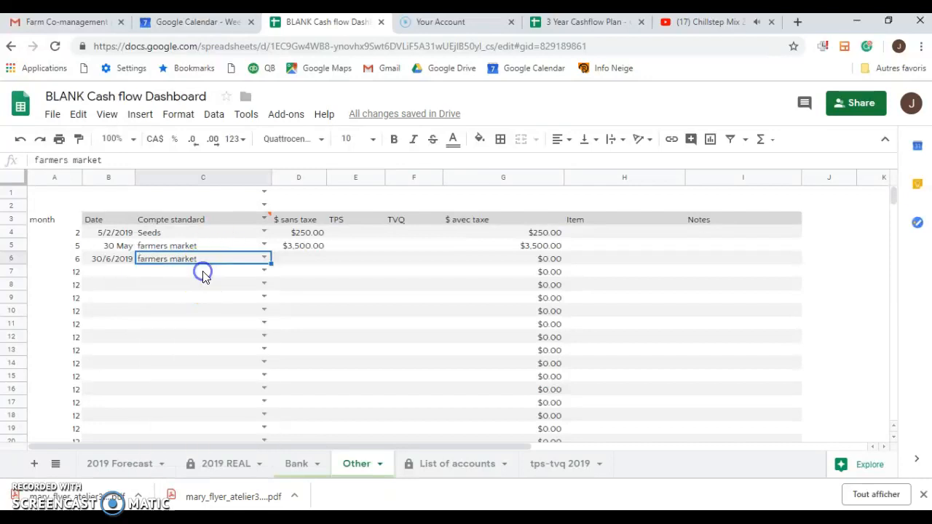
# Enter 6500 as the amount before tax of the 30 June farmers market entry
pyautogui.click(300, 261)
pyautogui.write('6500')
pyautogui.click(303, 274)
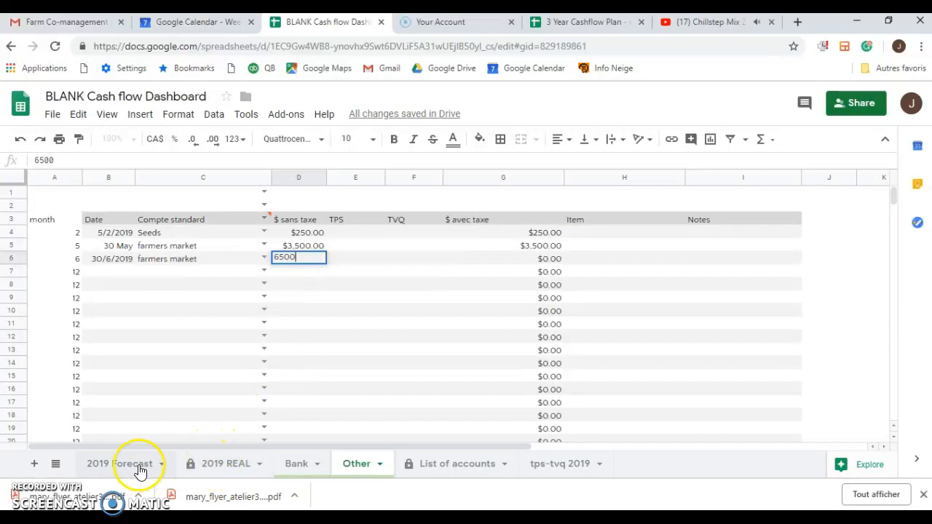
# Check the colour code of the June farmers market sales on the 2019 REAL sheet
pyautogui.click(235, 472)
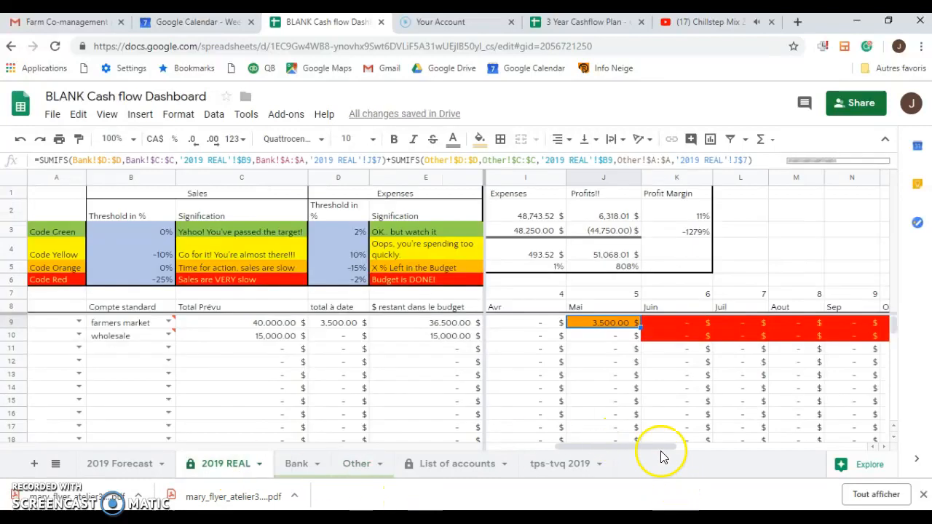
pyautogui.click(677, 328)
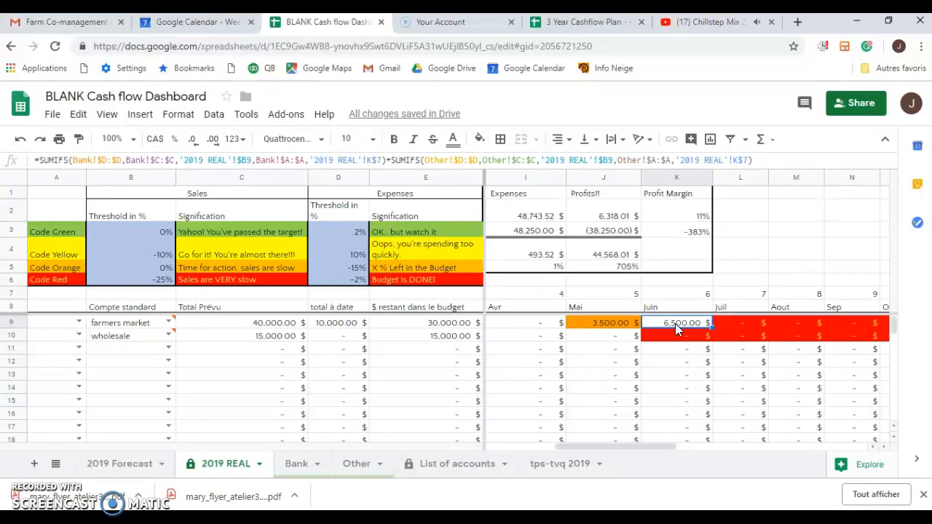
pyautogui.click(680, 326)
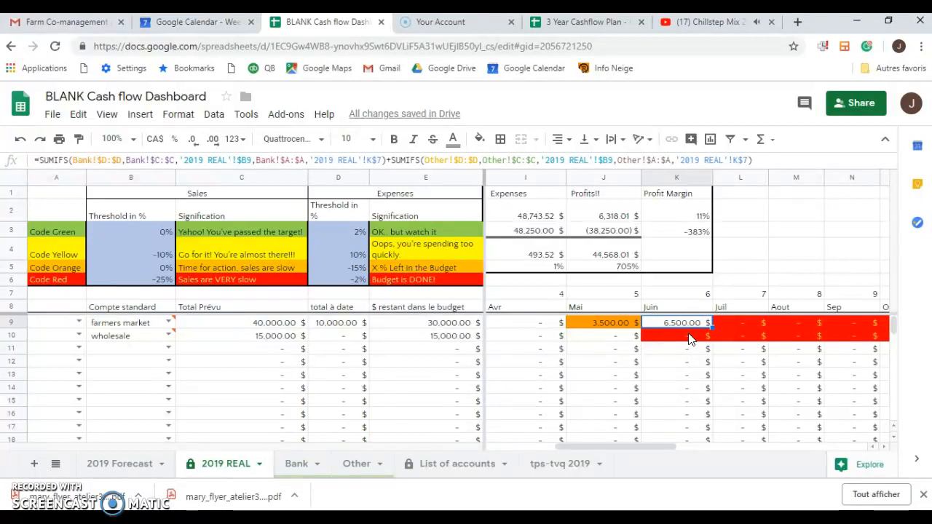
# Review the sales colour code meanings and the remaining budgets of the expense accounts on the 2019 REAL sheet
pyautogui.click(245, 251)
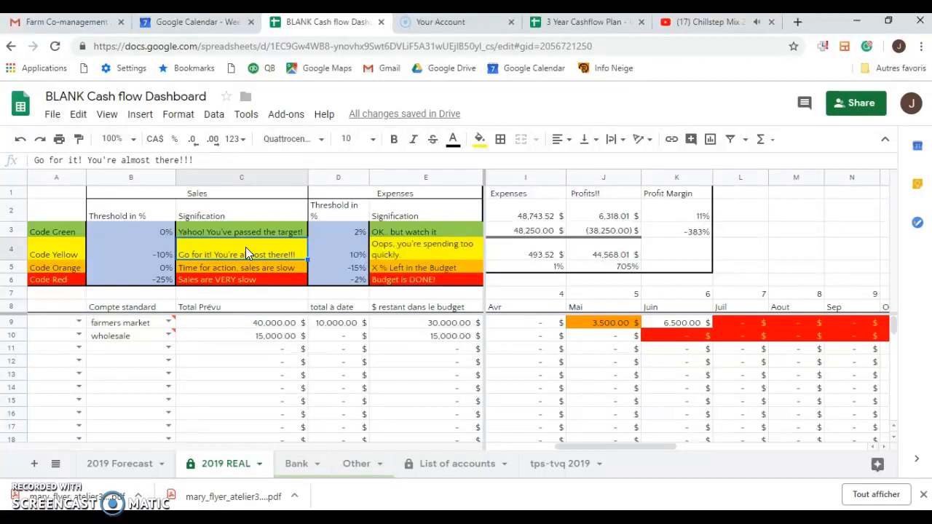
pyautogui.press('Down')
pyautogui.press('Down')
pyautogui.press('Down')
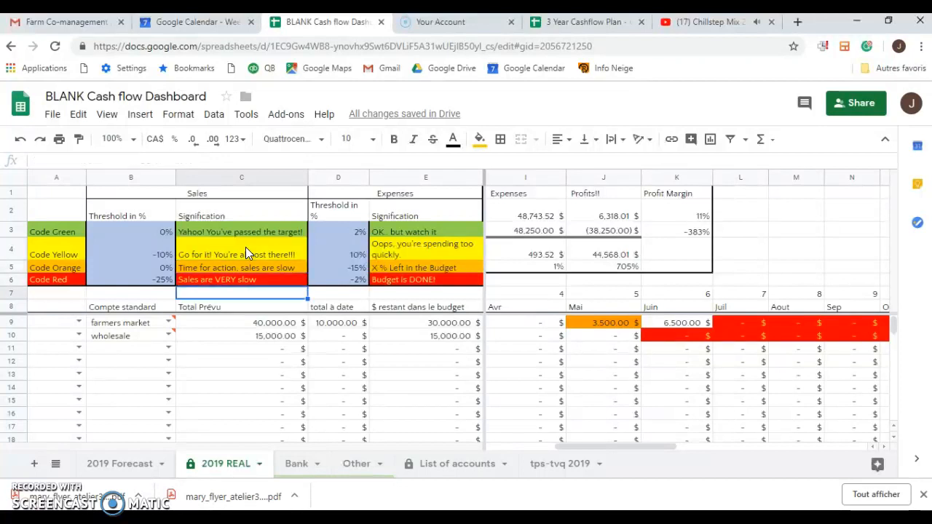
pyautogui.press('Down')
pyautogui.press('Down')
pyautogui.press('Down')
pyautogui.press('Down')
pyautogui.press('Down')
pyautogui.press('Down')
pyautogui.press('Down')
pyautogui.press('Down')
pyautogui.press('Down')
pyautogui.press('Down')
pyautogui.press('Down')
pyautogui.press('Down')
pyautogui.press('Down')
pyautogui.press('Down')
pyautogui.press('Down')
pyautogui.press('Down')
pyautogui.press('Down')
pyautogui.press('Down')
pyautogui.press('Down')
pyautogui.press('Down')
pyautogui.press('Up')
pyautogui.press('Up')
pyautogui.press('Up')
pyautogui.press('Up')
pyautogui.press('Up')
pyautogui.press('Up')
pyautogui.press('Down')
pyautogui.press('Up')
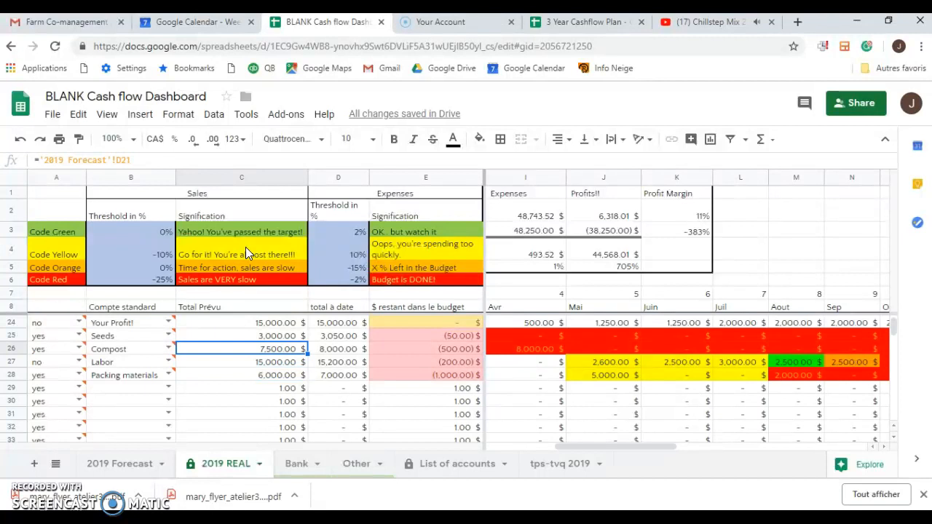
pyautogui.press('Right')
pyautogui.press('Right')
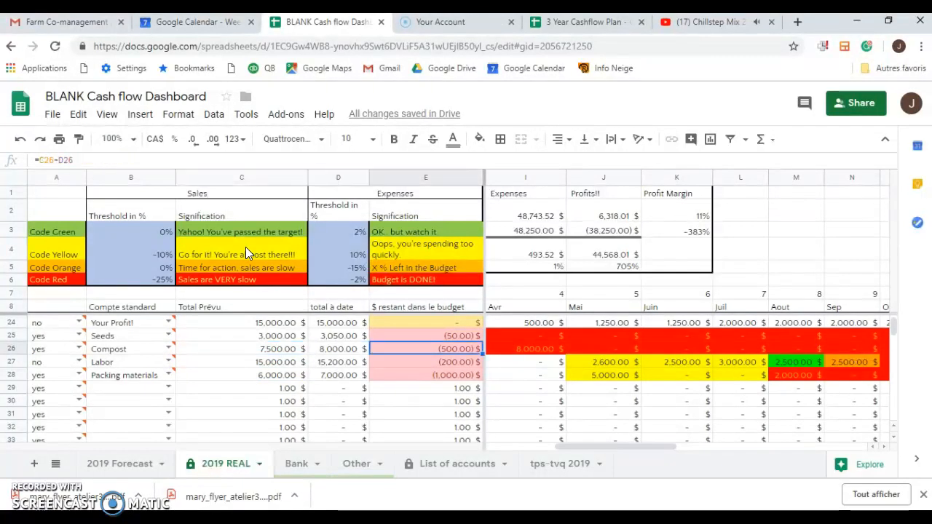
# Examine the monthly colour codes of the expenses, from January seeds through to August packing materials
pyautogui.press('Right')
pyautogui.press('Up')
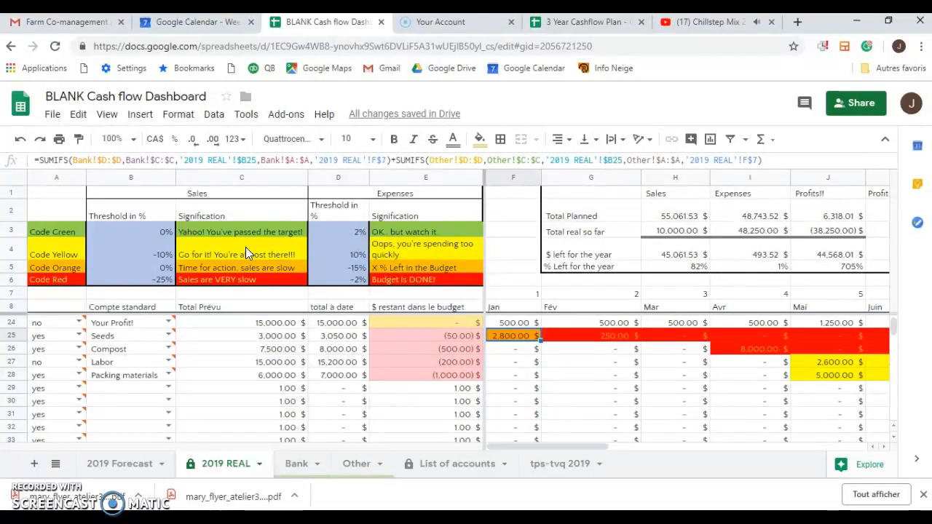
pyautogui.press('Right')
pyautogui.press('Down')
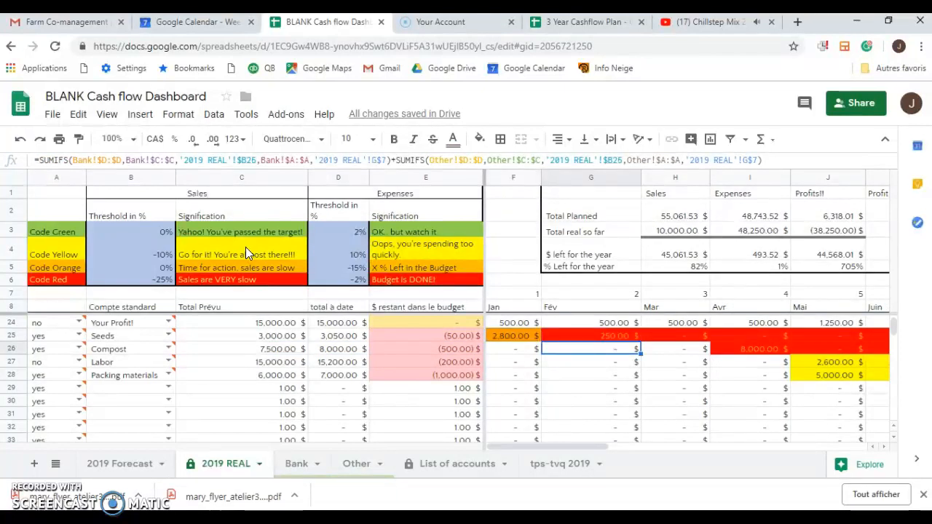
pyautogui.press('Down')
pyautogui.press('Down')
pyautogui.press('Right')
pyautogui.press('Right')
pyautogui.press('Right')
pyautogui.press('Right')
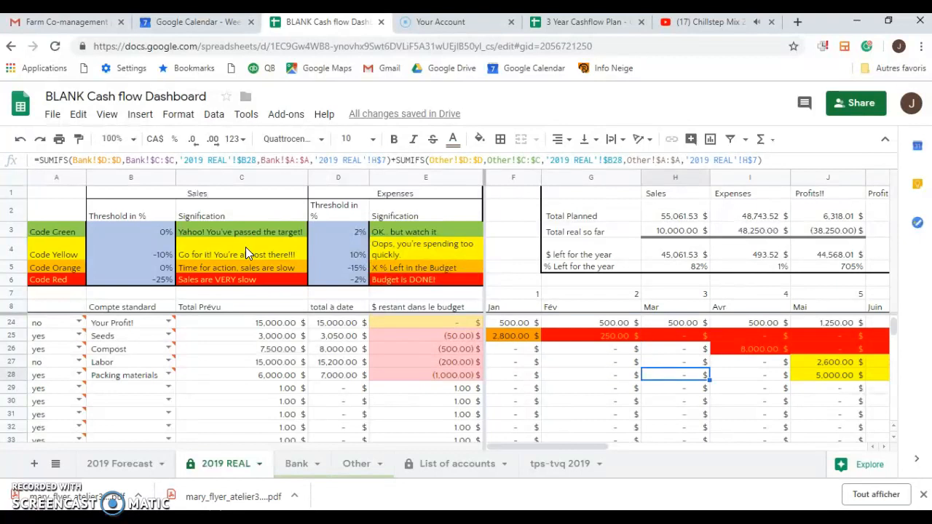
pyautogui.press('Right')
pyautogui.press('Right')
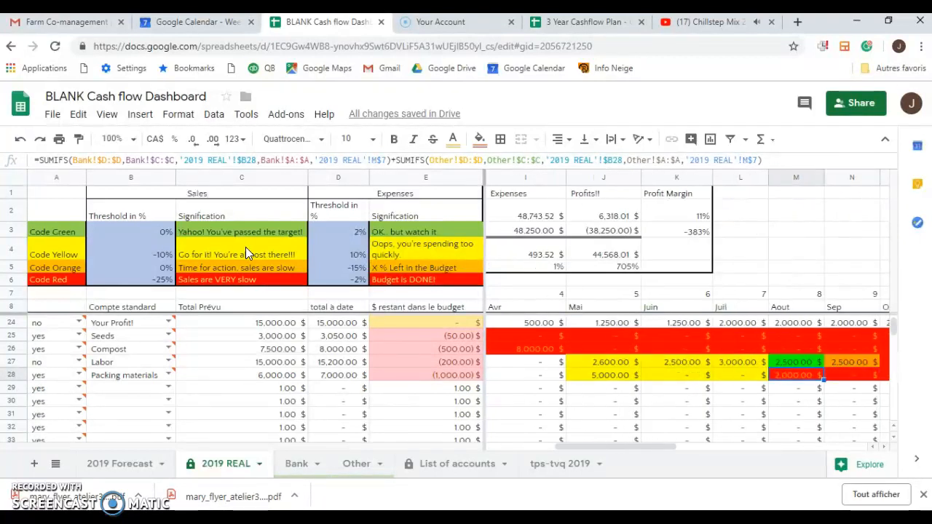
# Delete the amount before tax of the 15/8/2019 packing materials entry on the Bank sheet
pyautogui.click(290, 466)
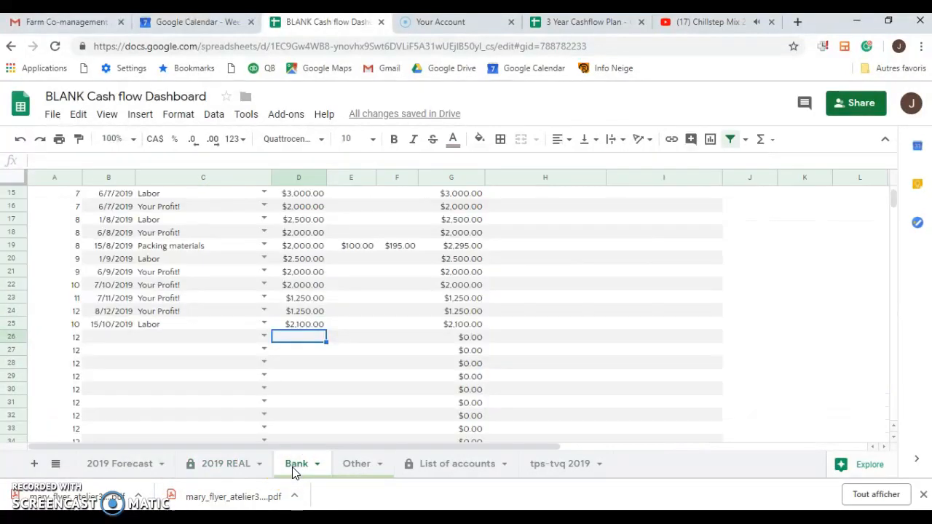
pyautogui.click(306, 248)
pyautogui.press('Delete')
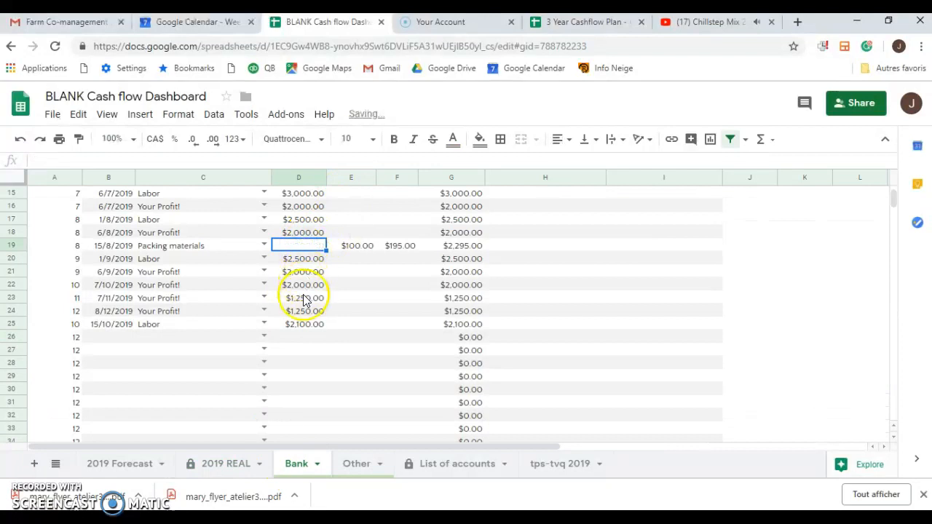
pyautogui.click(353, 361)
# Check the packing materials row on the 2019 REAL sheet, focusing on the May expense
pyautogui.click(131, 467)
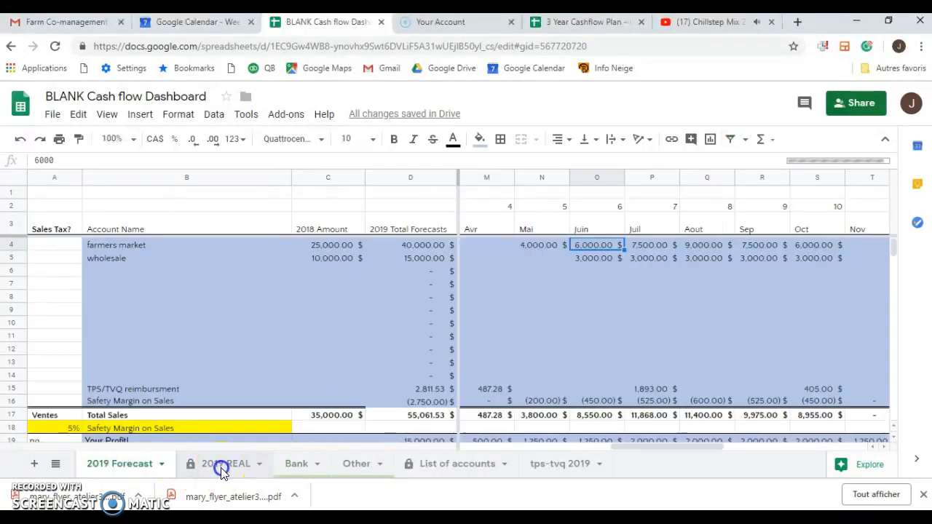
pyautogui.click(223, 470)
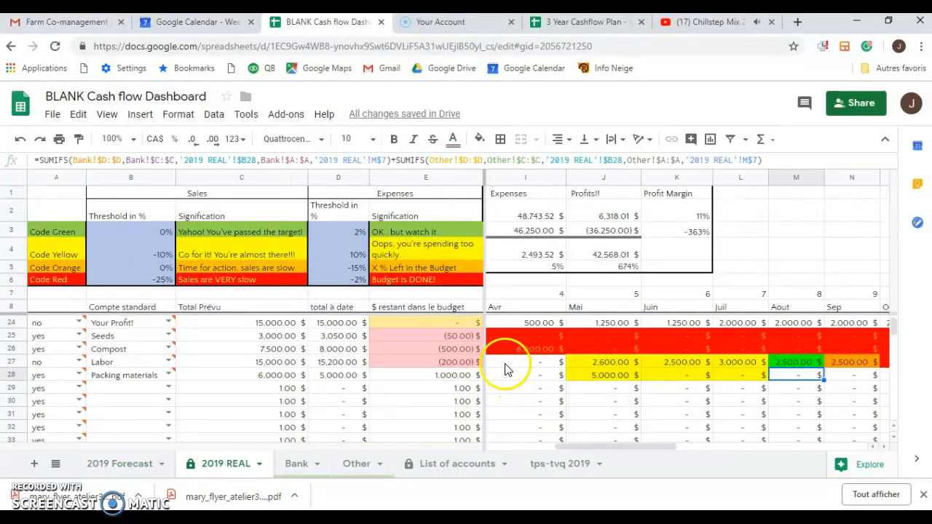
pyautogui.click(607, 377)
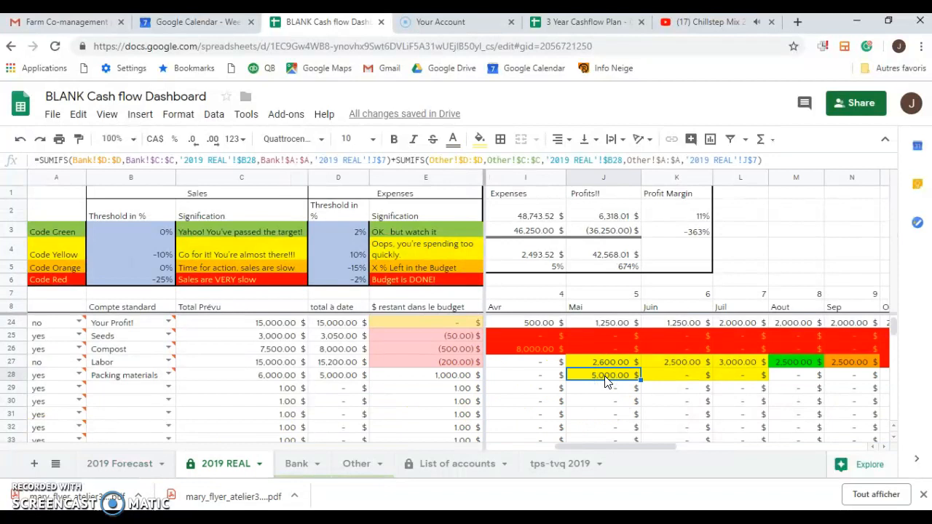
# Look up the May and August packing materials forecasts on the 2019 Forecast sheet
pyautogui.click(120, 464)
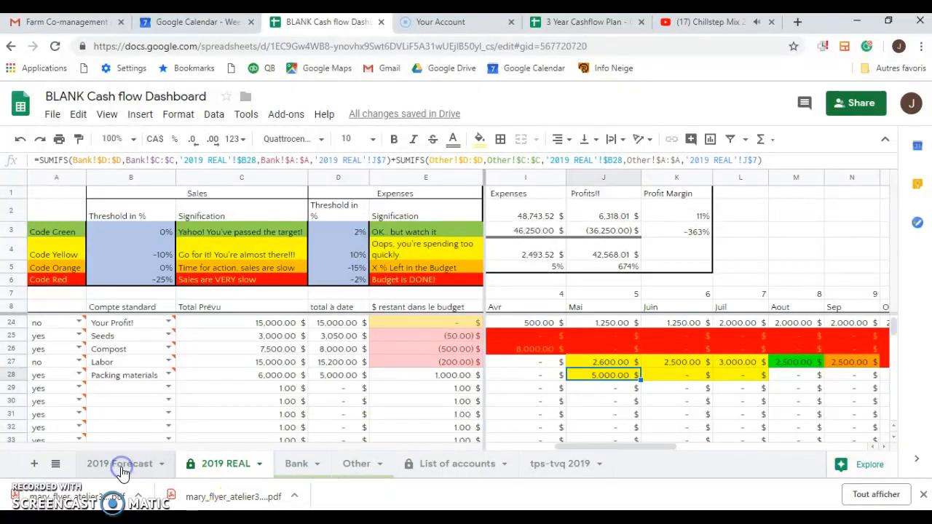
pyautogui.click(322, 399)
pyautogui.press('Down')
pyautogui.press('Down')
pyautogui.press('Down')
pyautogui.press('Down')
pyautogui.press('Down')
pyautogui.press('Down')
pyautogui.press('Down')
pyautogui.press('Down')
pyautogui.press('Down')
pyautogui.press('Down')
pyautogui.press('Down')
pyautogui.press('Down')
pyautogui.press('Down')
pyautogui.press('Down')
pyautogui.press('Down')
pyautogui.press('Down')
pyautogui.press('Down')
pyautogui.press('Down')
pyautogui.press('Down')
pyautogui.press('Down')
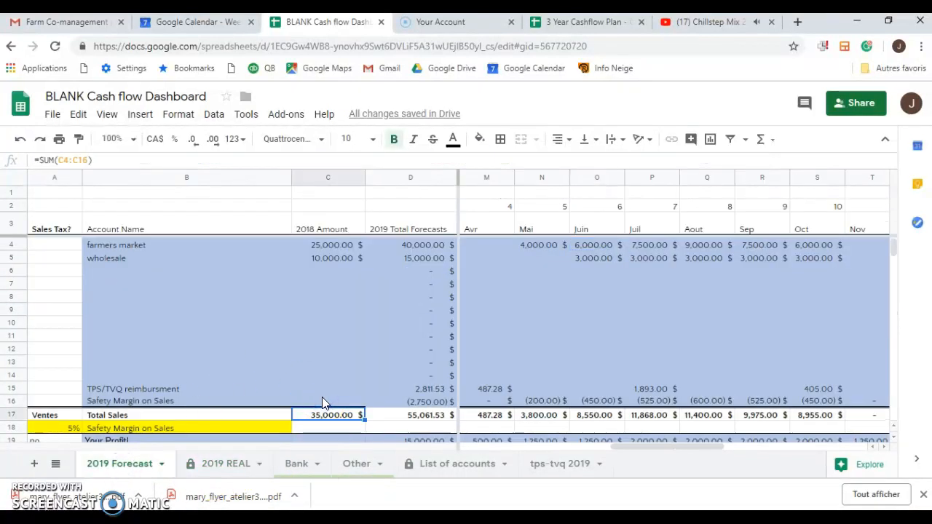
pyautogui.press('Up')
pyautogui.press('Up')
pyautogui.press('Up')
pyautogui.press('Up')
pyautogui.press('Up')
pyautogui.press('Up')
pyautogui.press('Up')
pyautogui.press('Up')
pyautogui.press('Up')
pyautogui.press('Up')
pyautogui.press('Up')
pyautogui.press('Up')
pyautogui.press('Up')
pyautogui.press('Up')
pyautogui.press('Up')
pyautogui.press('Up')
pyautogui.press('Up')
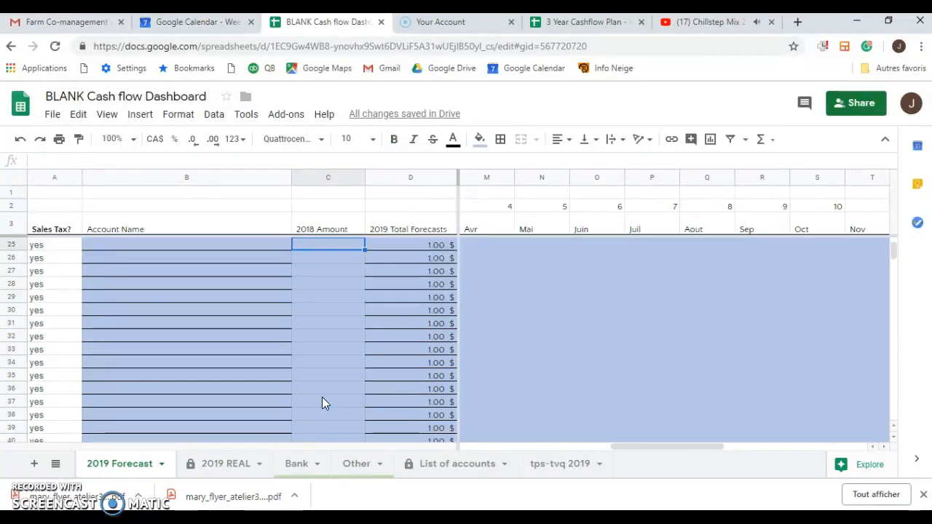
pyautogui.press('Down')
pyautogui.press('Right')
pyautogui.press('Right')
pyautogui.press('Right')
pyautogui.press('Right')
pyautogui.press('Right')
pyautogui.press('Right')
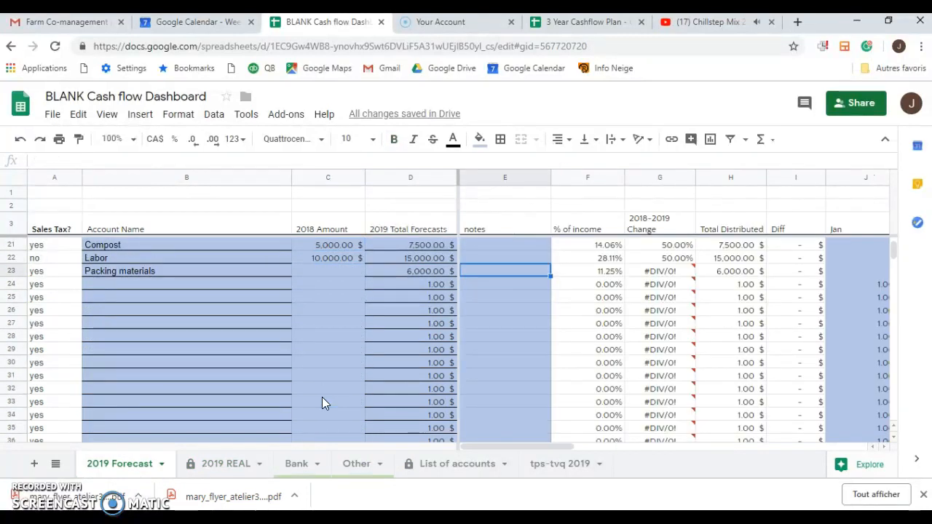
pyautogui.press('Right')
pyautogui.press('Right')
pyautogui.press('Right')
pyautogui.press('Right')
pyautogui.press('Right')
pyautogui.press('Right')
pyautogui.press('Right')
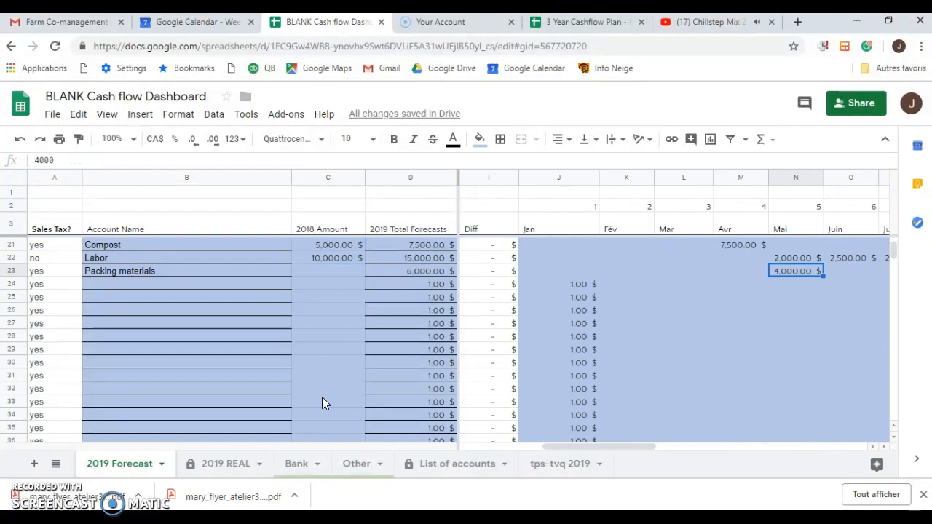
pyautogui.press('Right')
pyautogui.press('Left')
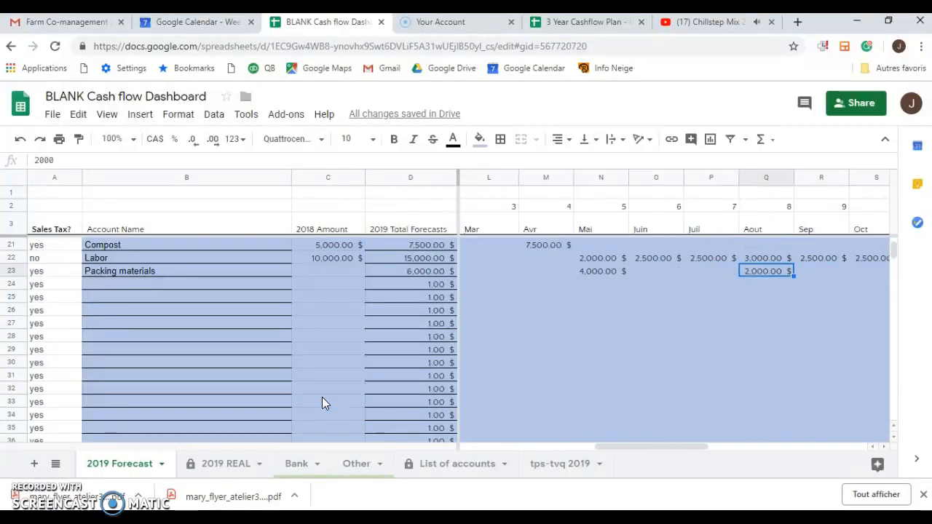
# Compare the real packing materials expenses and their colour codes from May to August on the 2019 REAL sheet
pyautogui.click(233, 466)
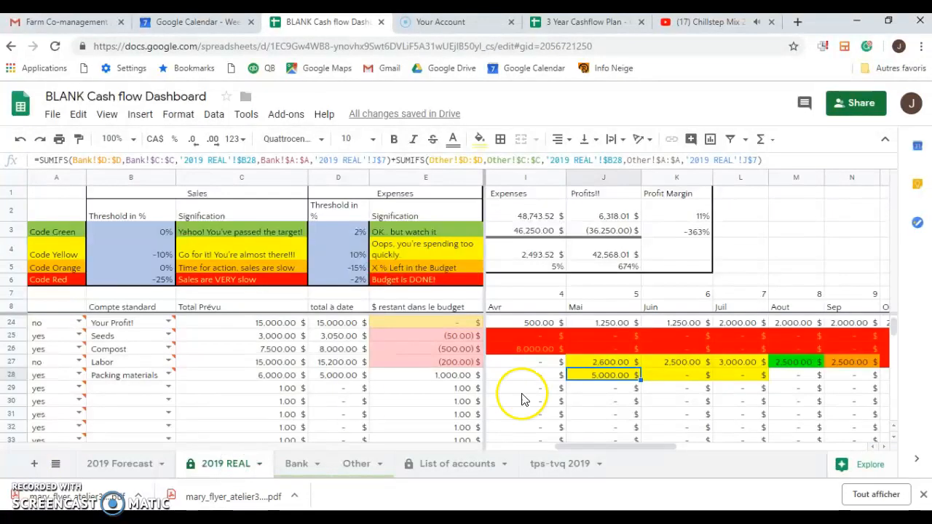
pyautogui.click(605, 376)
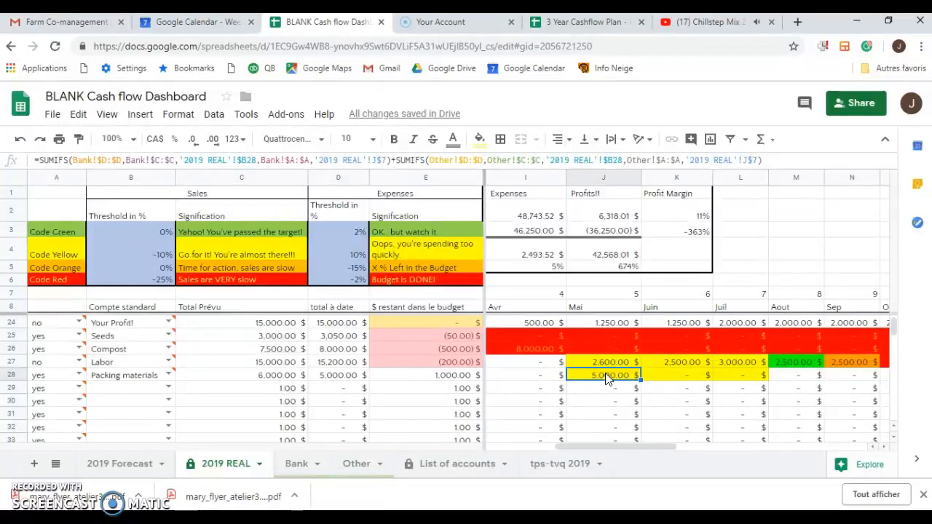
pyautogui.press('Right')
pyautogui.press('Right')
pyautogui.press('Right')
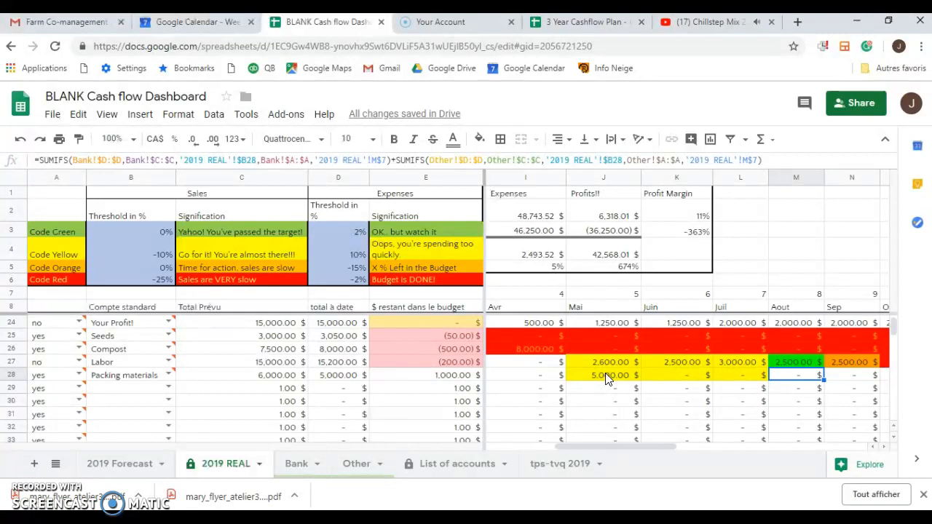
pyautogui.click(721, 374)
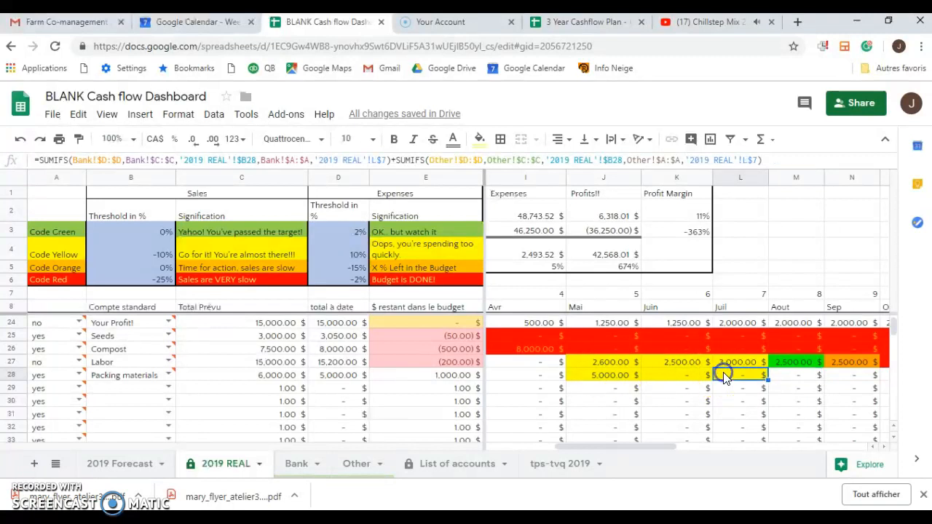
# Try to enter 2000 directly as the August packing materials expense on the 2019 REAL sheet
pyautogui.click(783, 375)
pyautogui.write('2000')
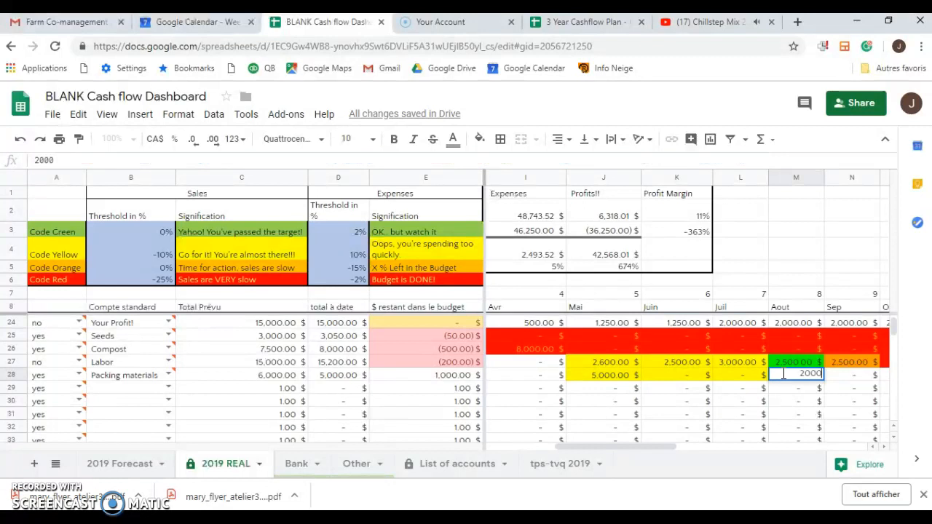
pyautogui.press('Return')
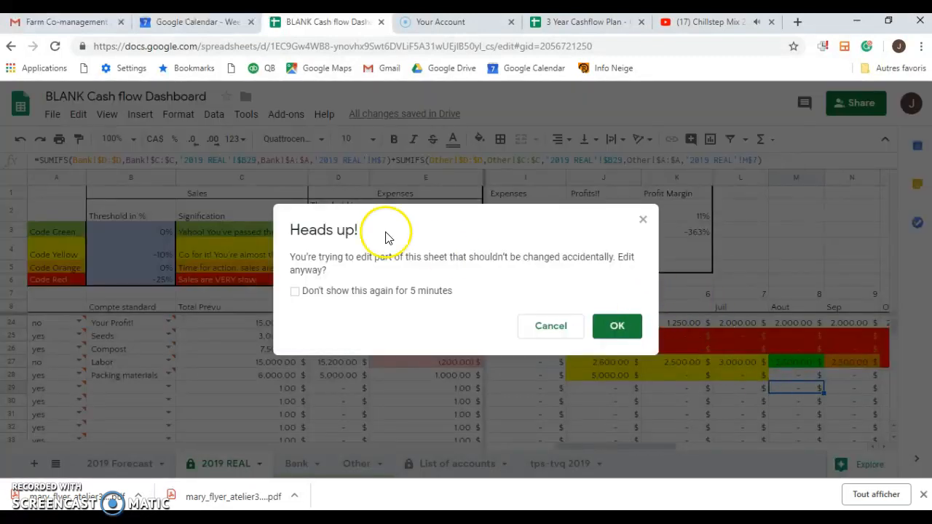